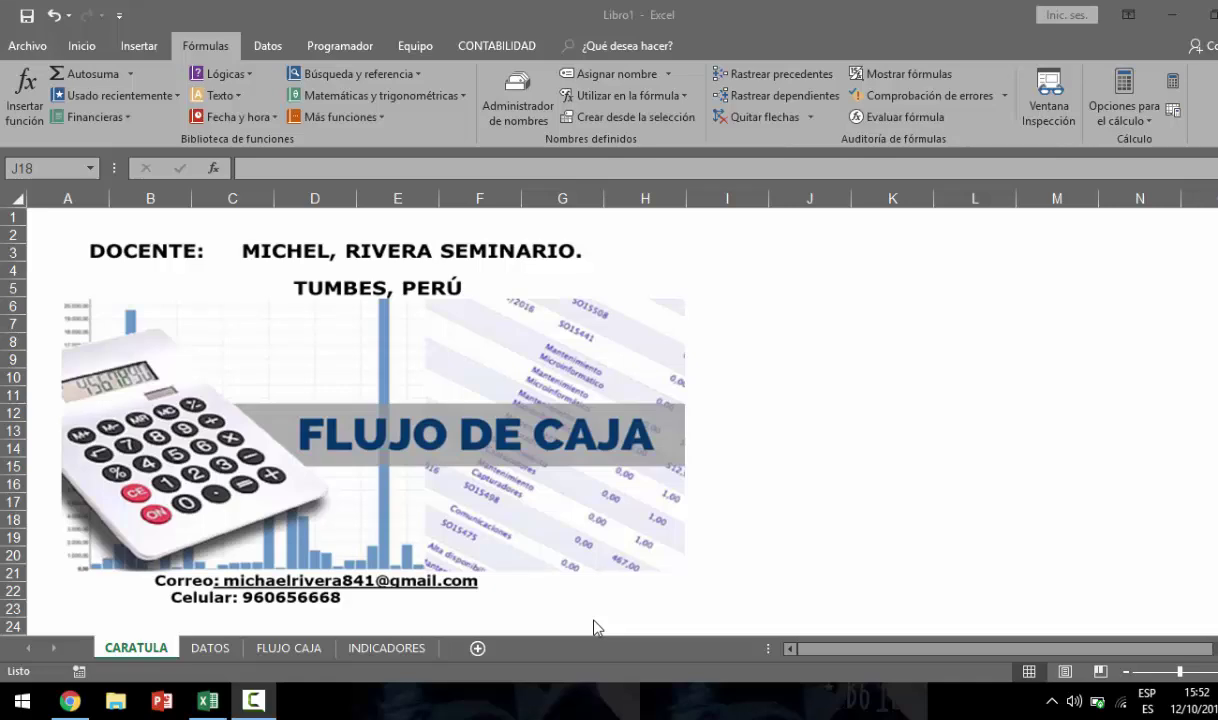
- Switch to the DATOS sheet to view the 2019 cash-flow case data
{"action": "left_click", "coordinate": [209, 650]}
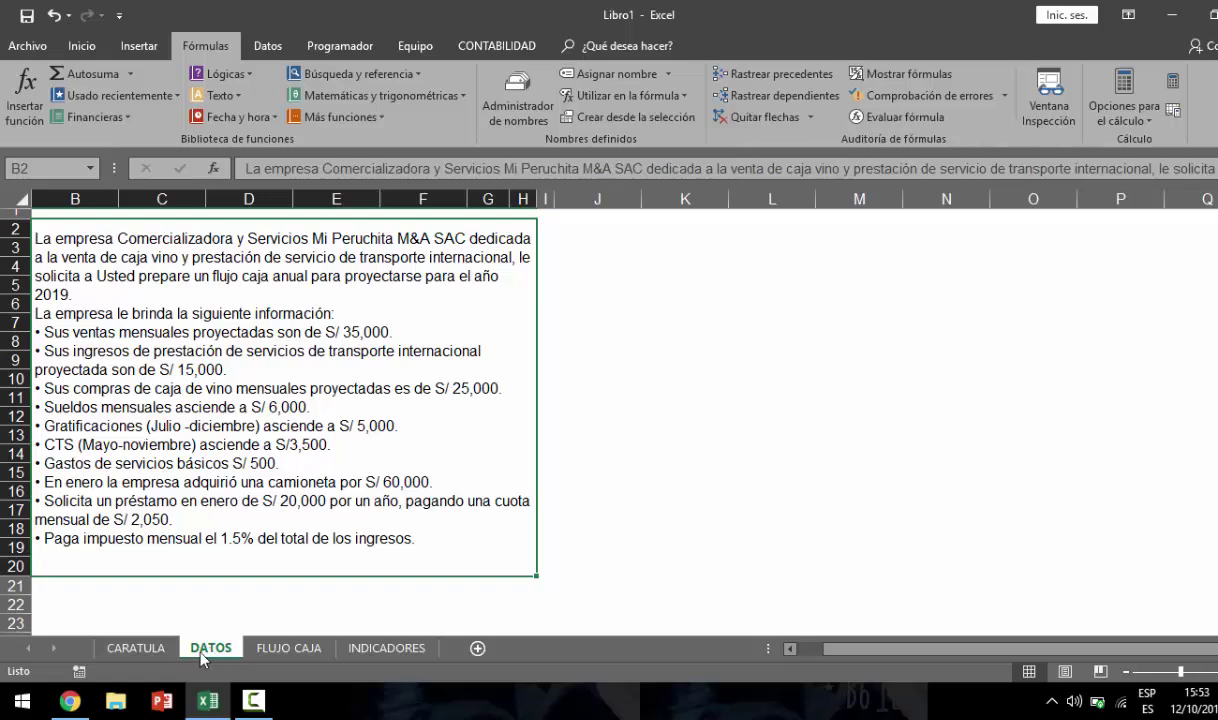
- Colour the DATOS sales (S/ 35,000) and transport income (S/ 15,000) lines red
{"action": "double_click", "coordinate": [60, 328]}
{"action": "left_click_drag", "start_coordinate": [44, 331], "coordinate": [337, 332]}
{"action": "left_click_drag", "start_coordinate": [418, 351], "coordinate": [482, 351]}
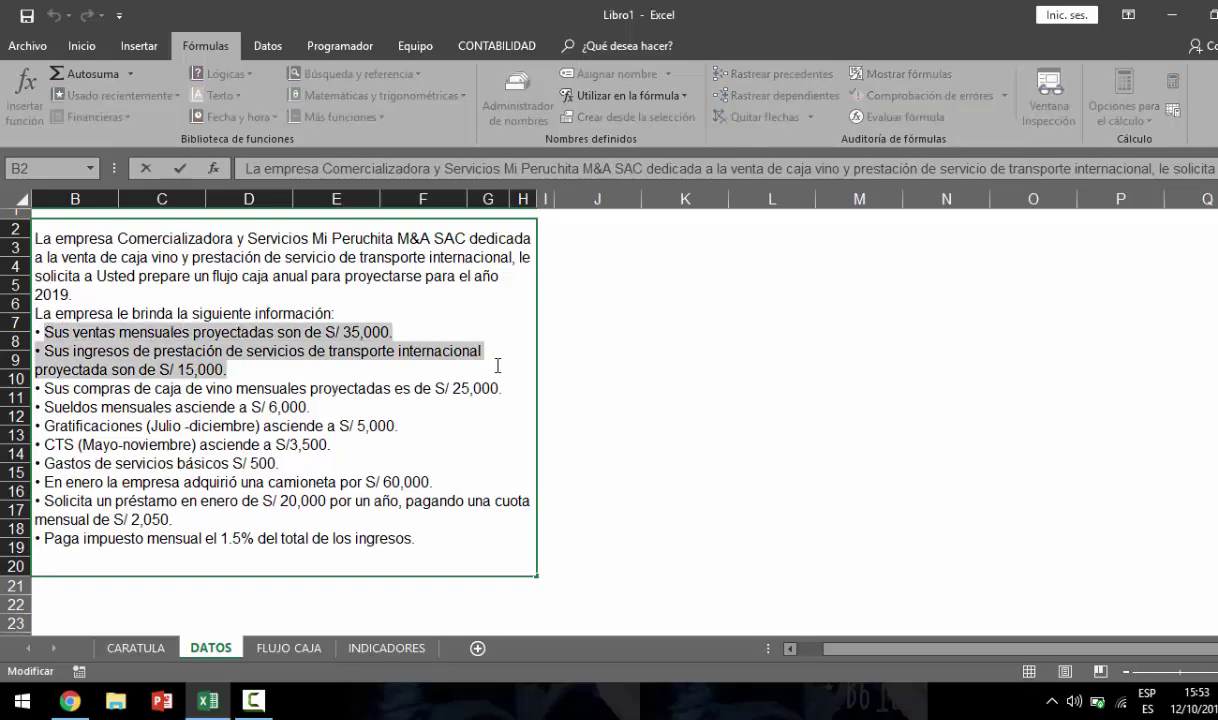
{"action": "left_click", "coordinate": [88, 48]}
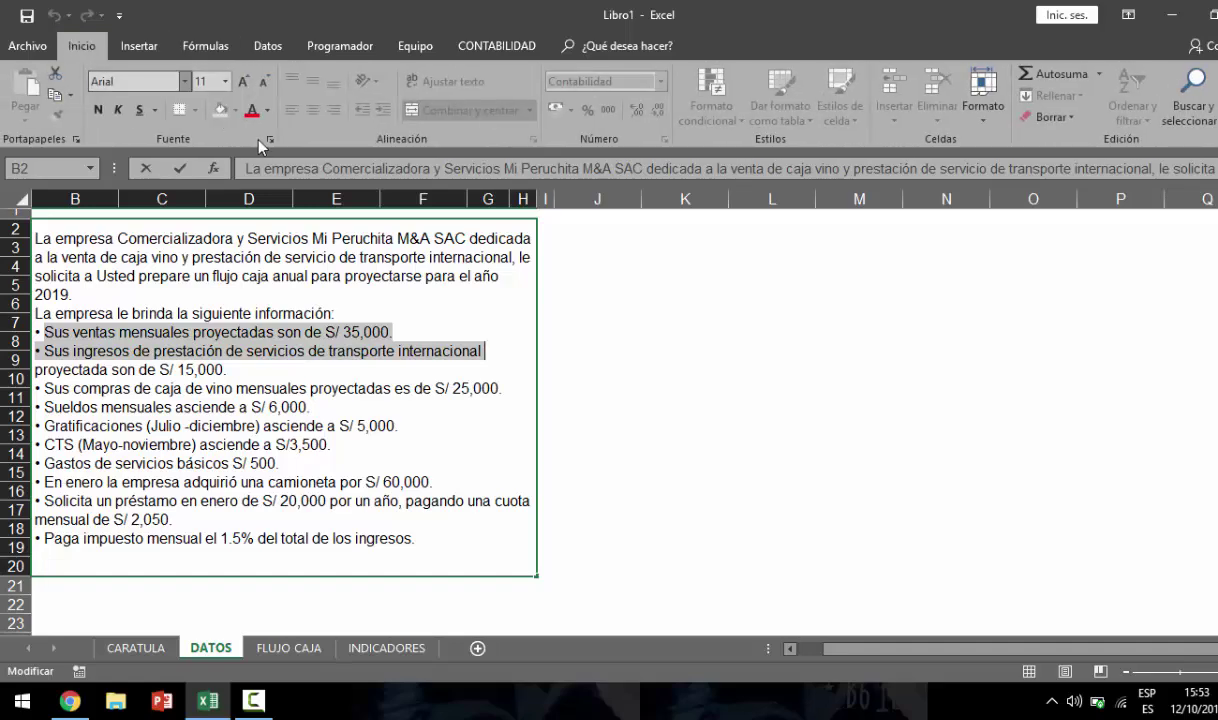
{"action": "left_click", "coordinate": [252, 112]}
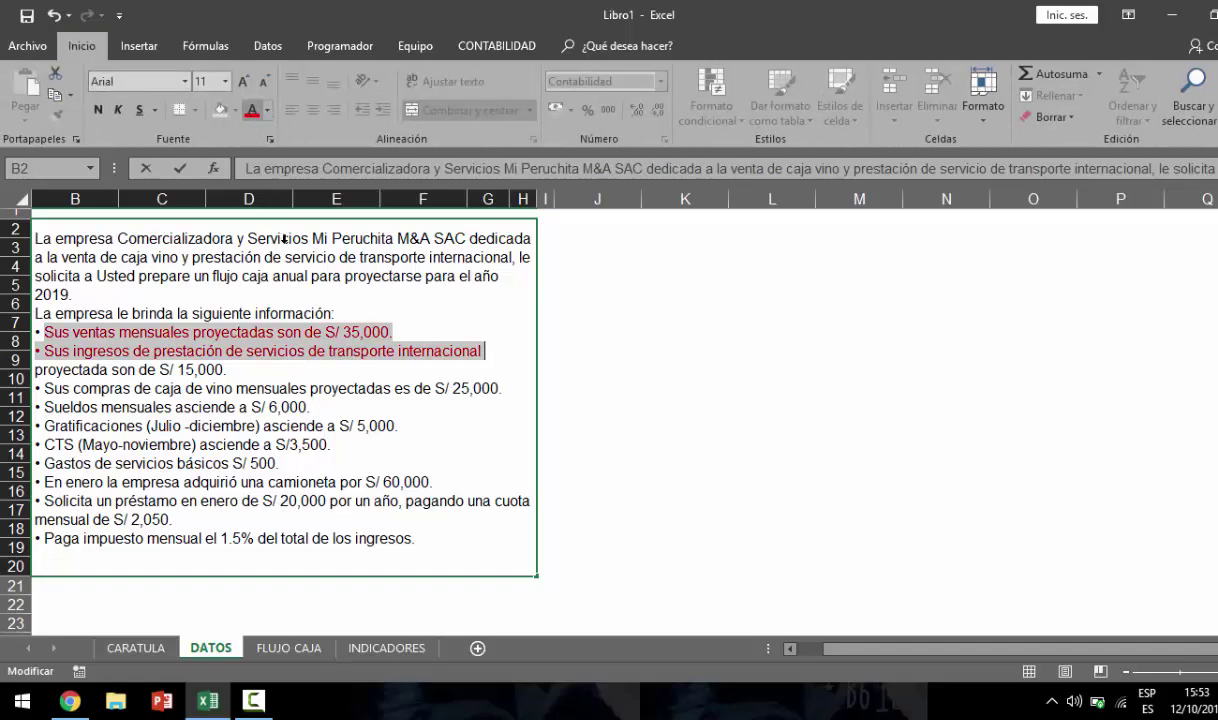
{"action": "left_click", "coordinate": [298, 351]}
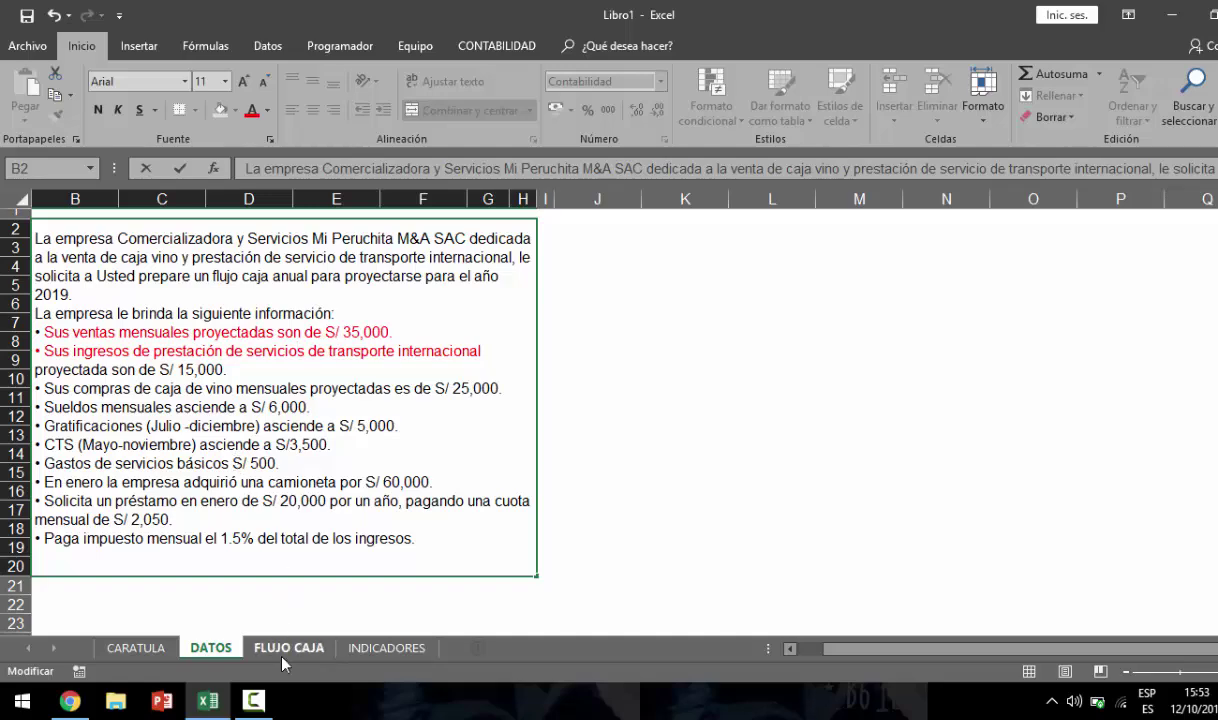
- Fill VENTA DE VINO on FLUJO CAJA with S/35,000.00 for every month, then return to DATOS
{"action": "left_click", "coordinate": [284, 650]}
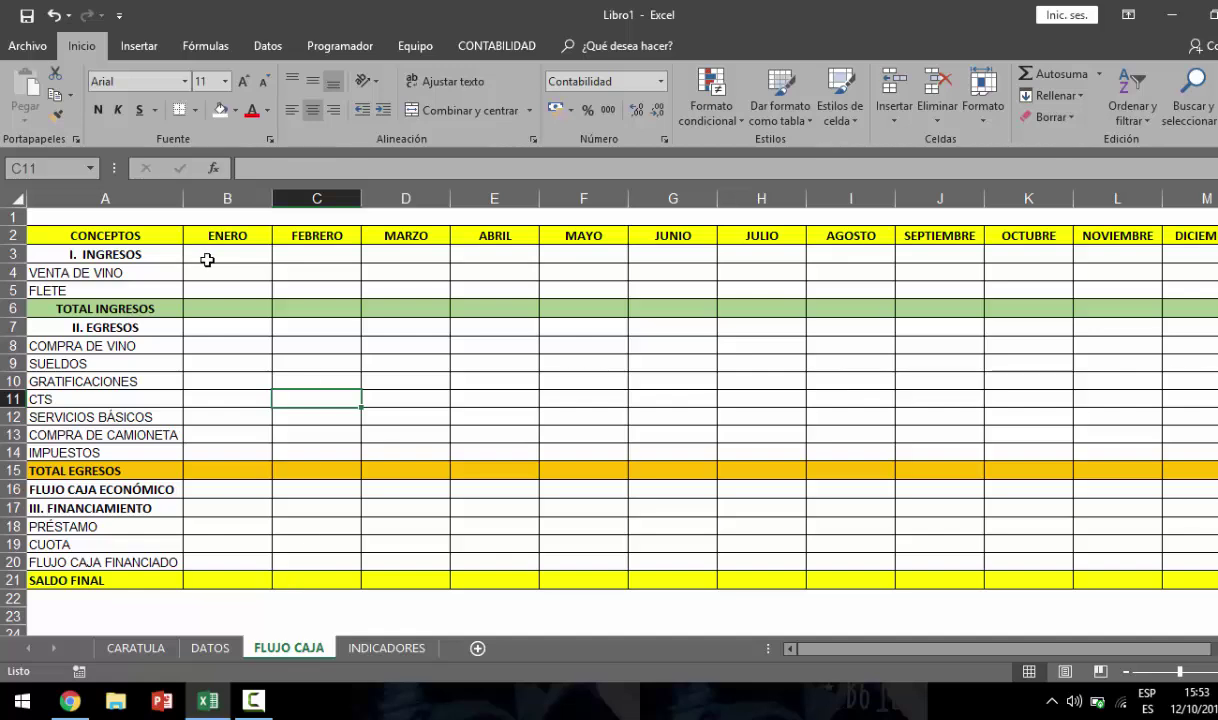
{"action": "left_click", "coordinate": [228, 270]}
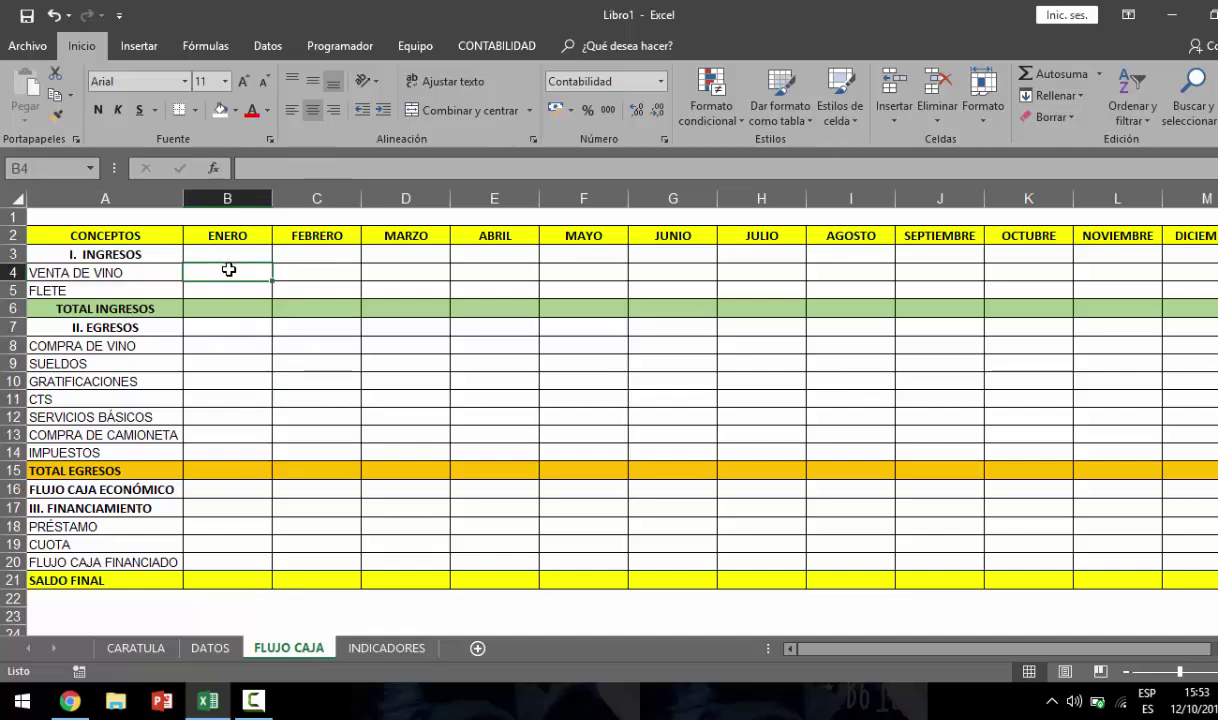
{"action": "type", "text": "35000"}
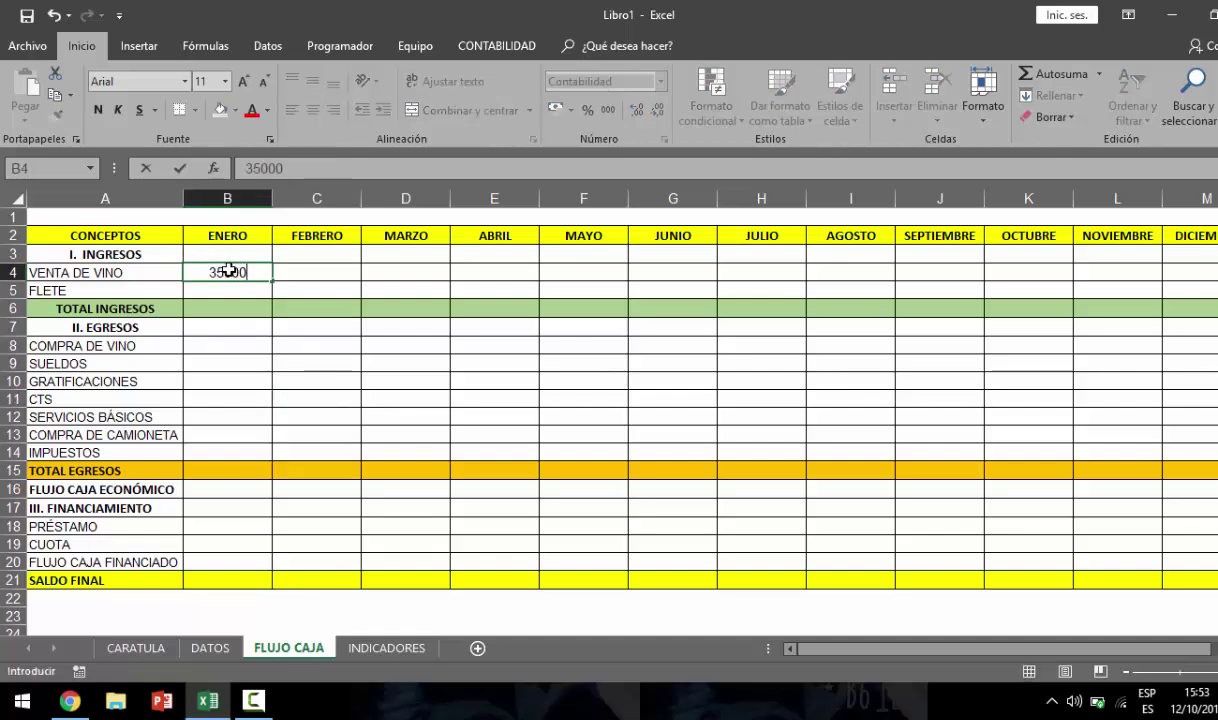
{"action": "key", "text": "Tab"}
{"action": "type", "text": "3500"}
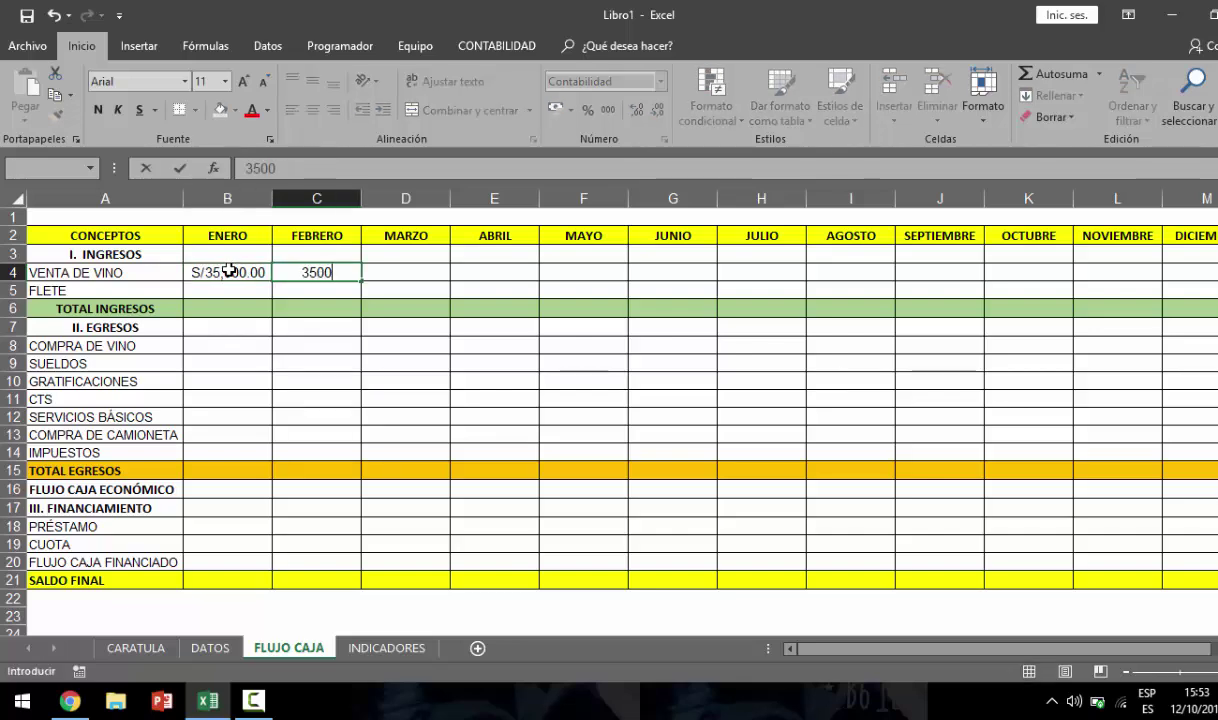
{"action": "type", "text": "0"}
{"action": "key", "text": "Tab"}
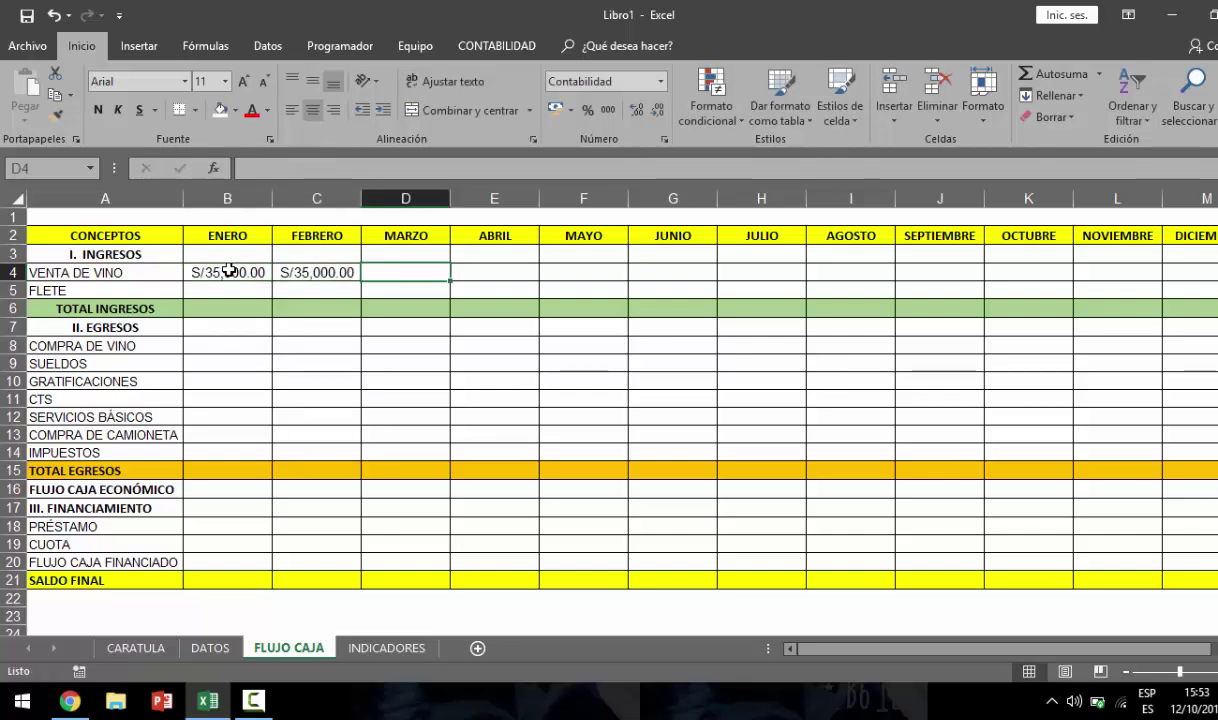
{"action": "left_click", "coordinate": [310, 270]}
{"action": "left_click_drag", "start_coordinate": [355, 275], "coordinate": [785, 322]}
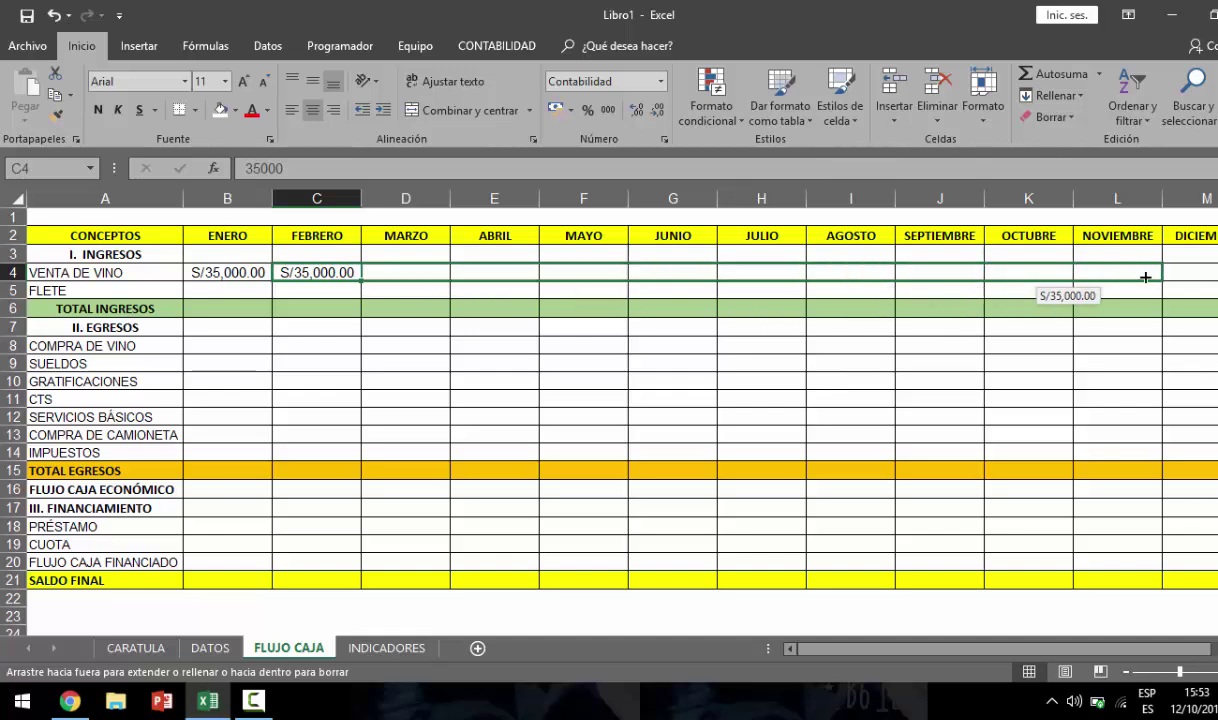
{"action": "left_click_drag", "start_coordinate": [785, 322], "coordinate": [1026, 272]}
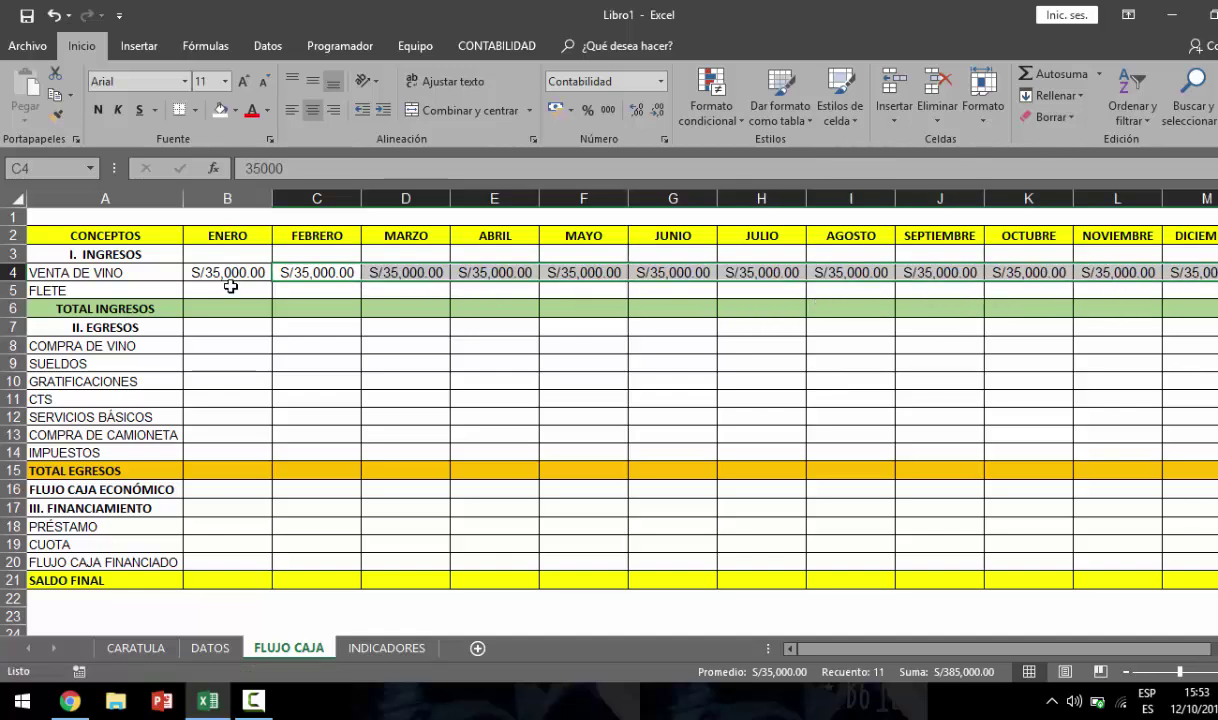
{"action": "left_click", "coordinate": [230, 289]}
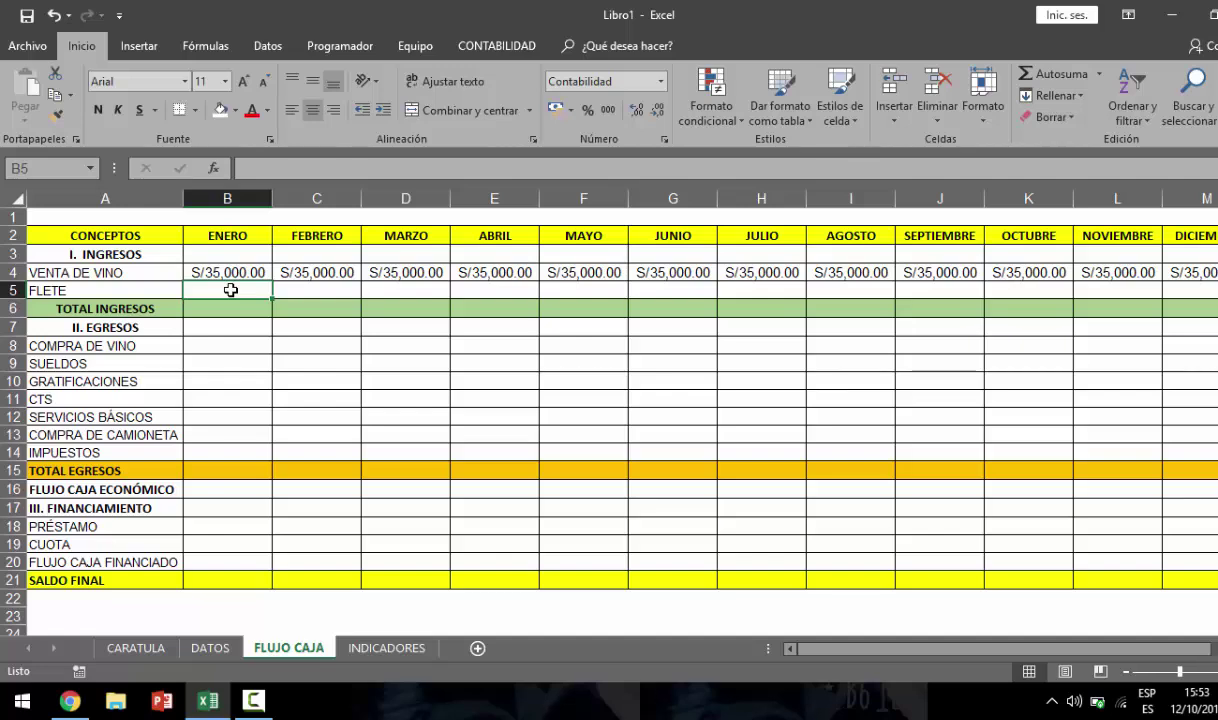
{"action": "left_click", "coordinate": [210, 648]}
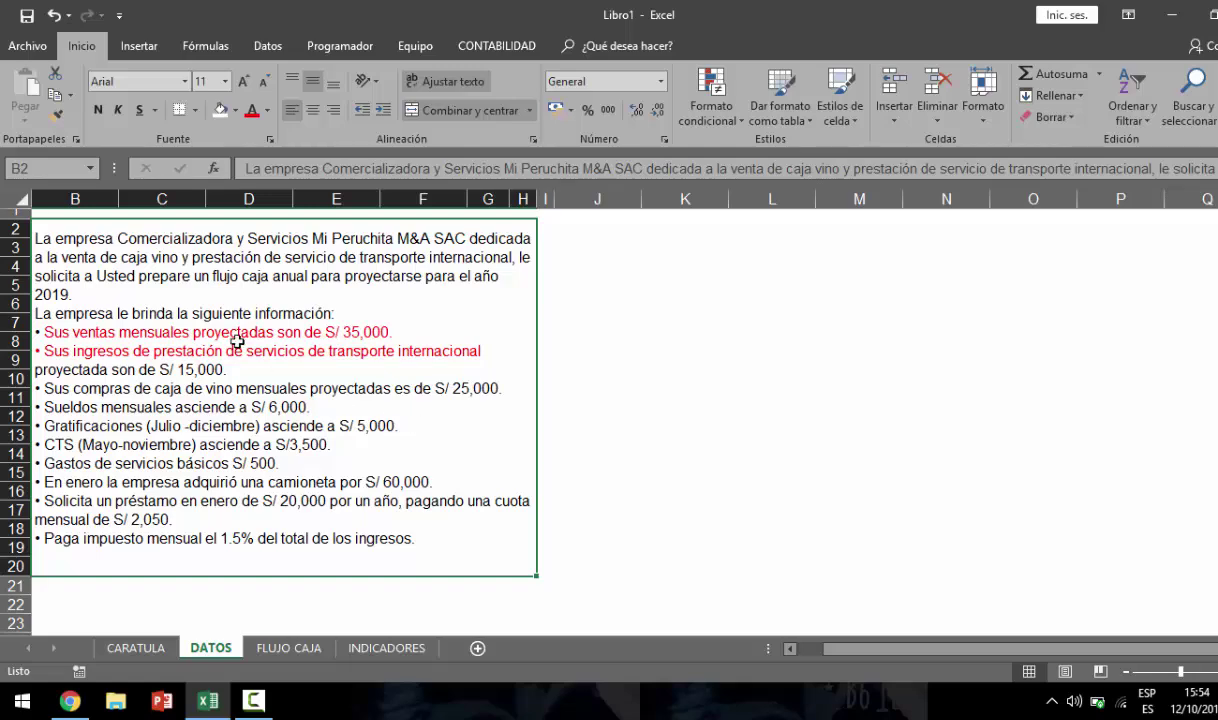
- Fill the FLETE row with S/15,000.00 across every month
{"action": "left_click", "coordinate": [295, 647]}
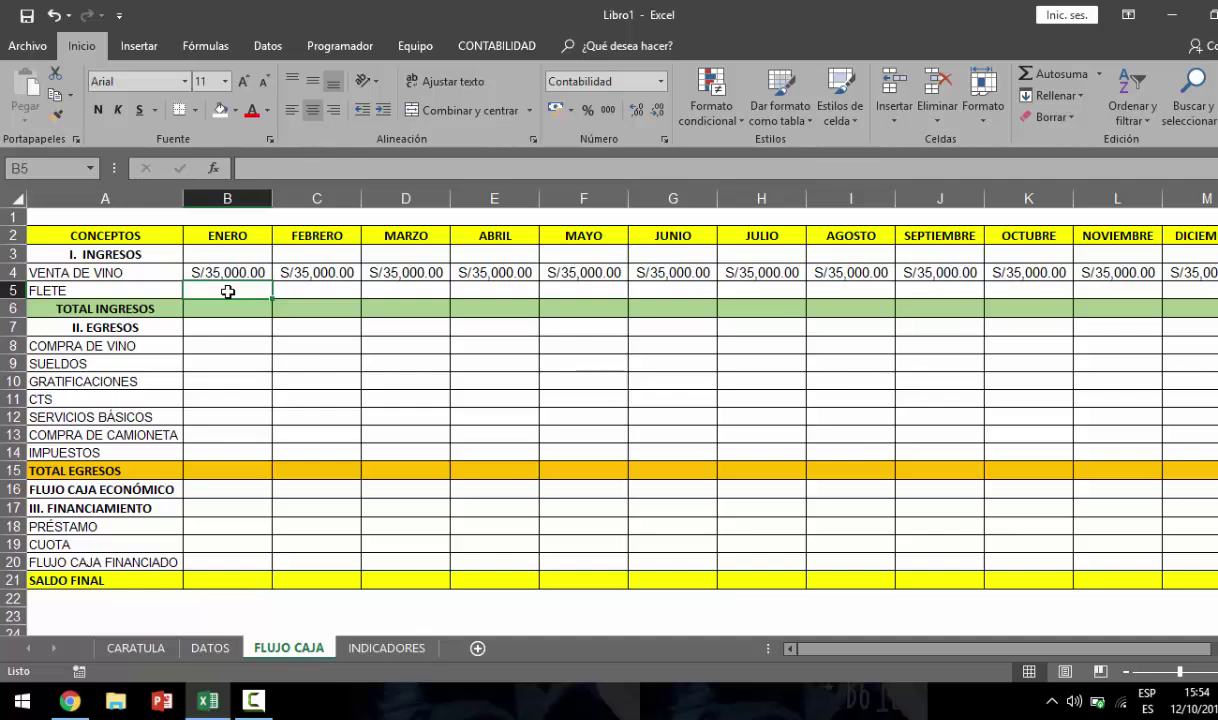
{"action": "type", "text": "15000"}
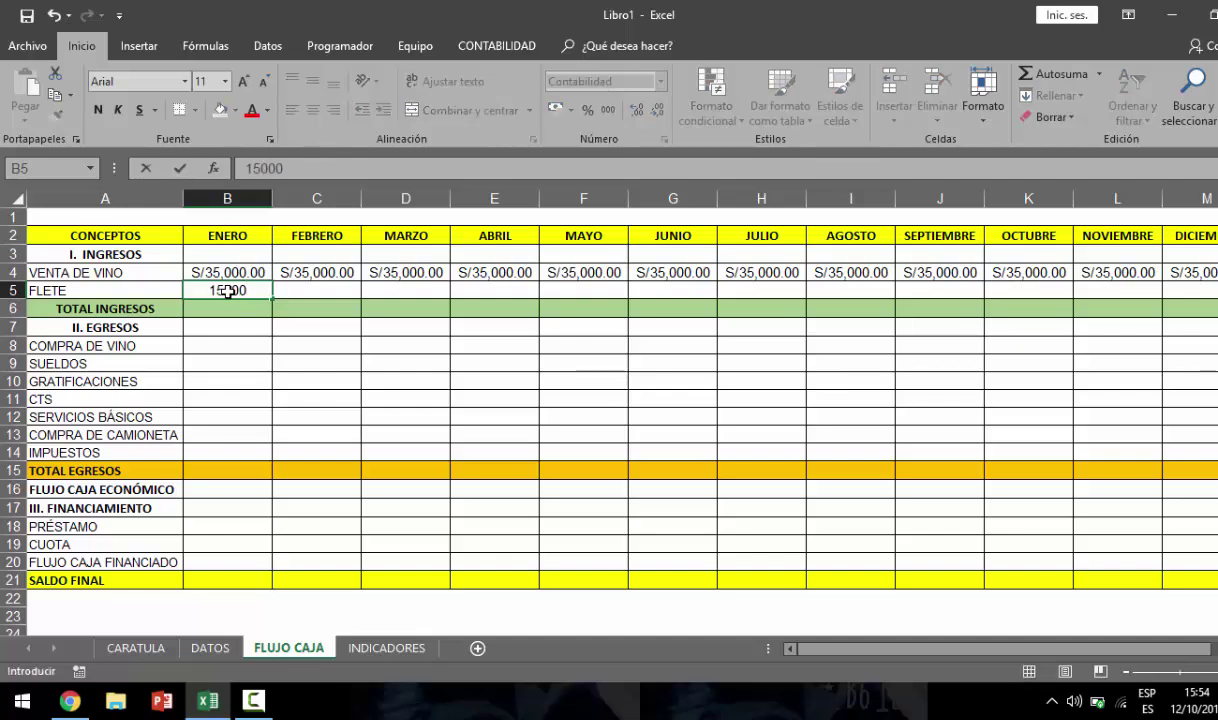
{"action": "key", "text": "Tab"}
{"action": "type", "text": "15000"}
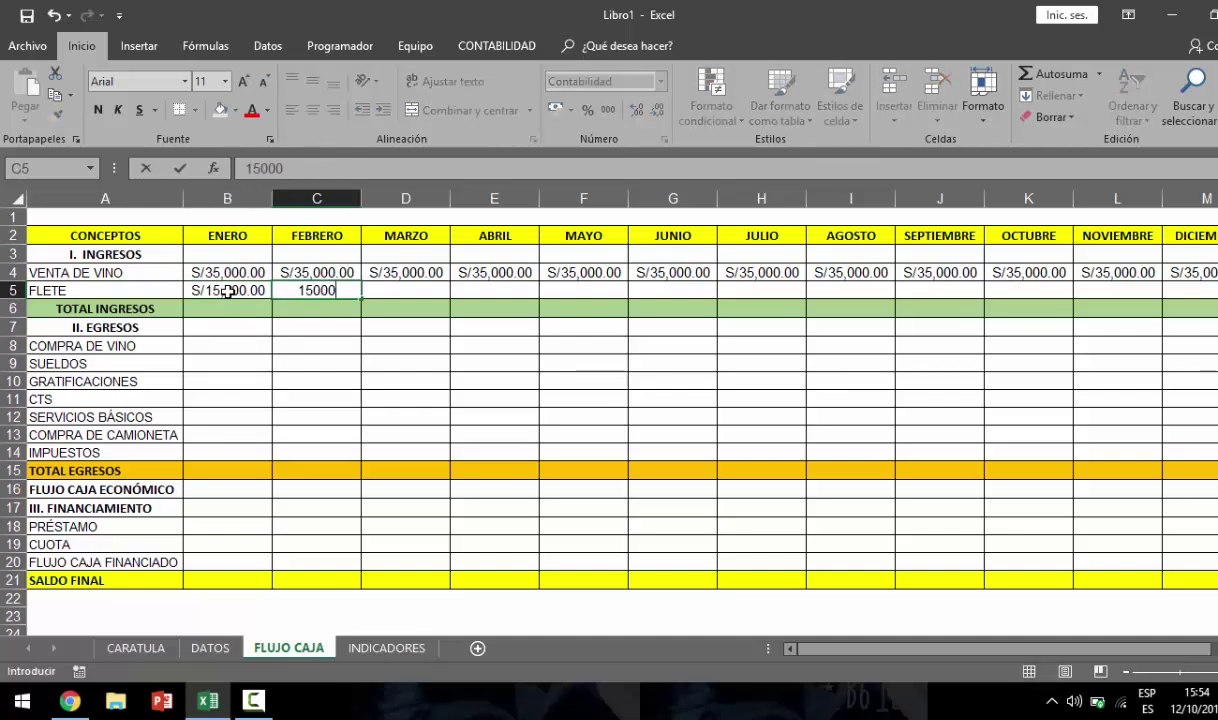
{"action": "key", "text": "Tab"}
{"action": "left_click", "coordinate": [330, 287]}
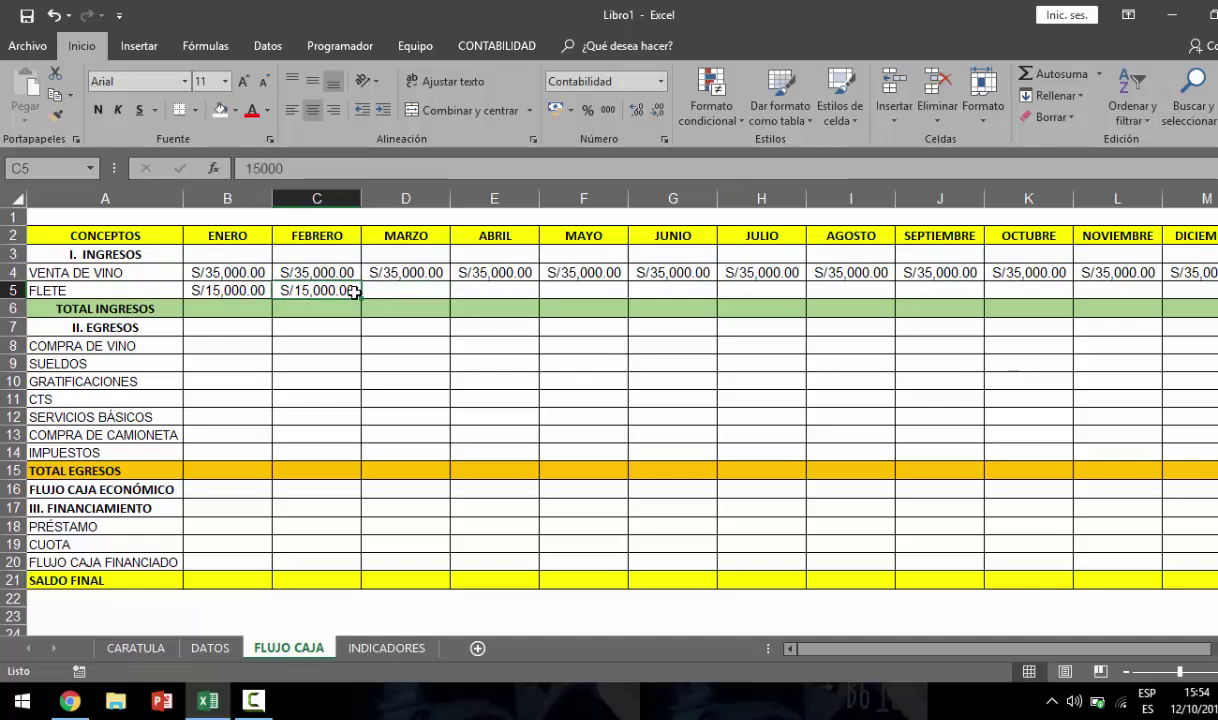
{"action": "left_click_drag", "start_coordinate": [360, 298], "coordinate": [819, 305]}
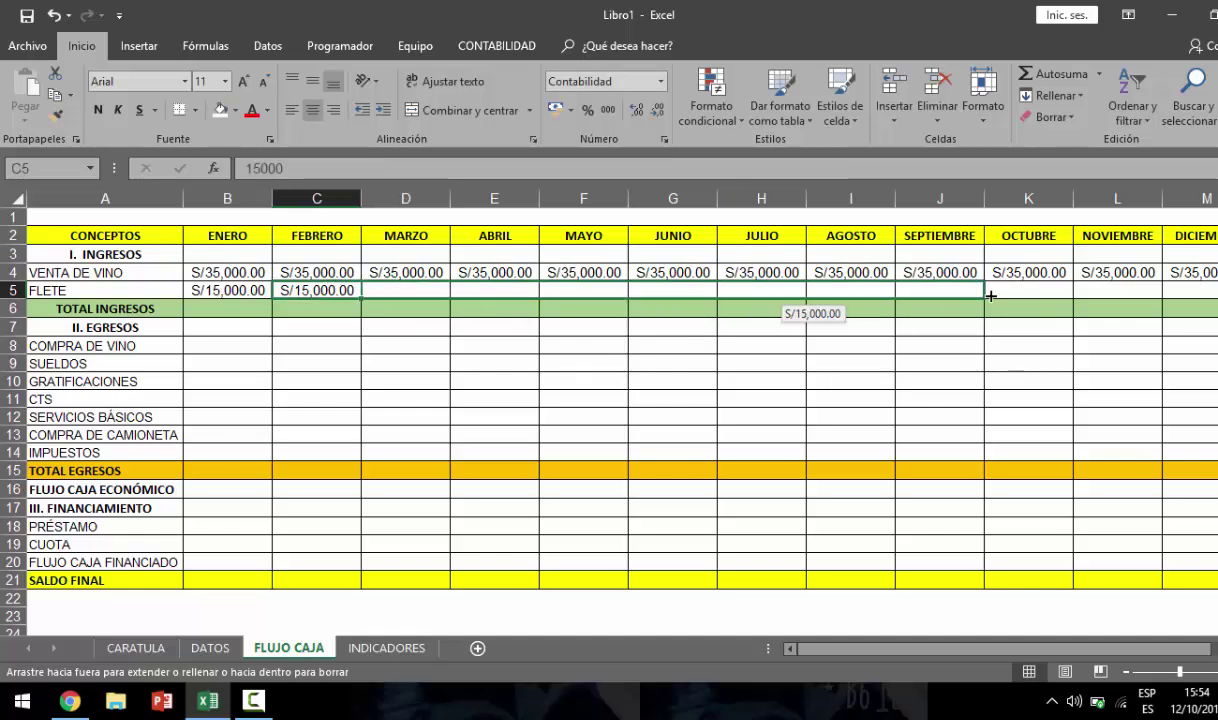
{"action": "left_click_drag", "start_coordinate": [819, 305], "coordinate": [1180, 300]}
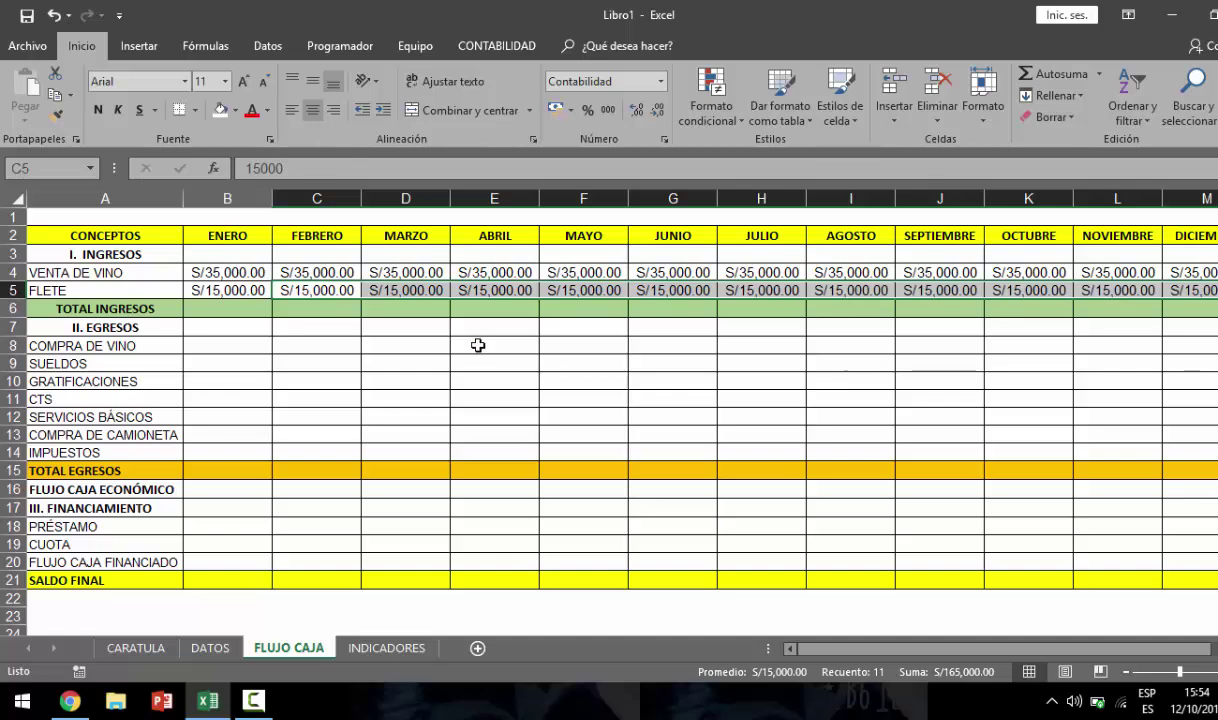
{"action": "left_click", "coordinate": [250, 352]}
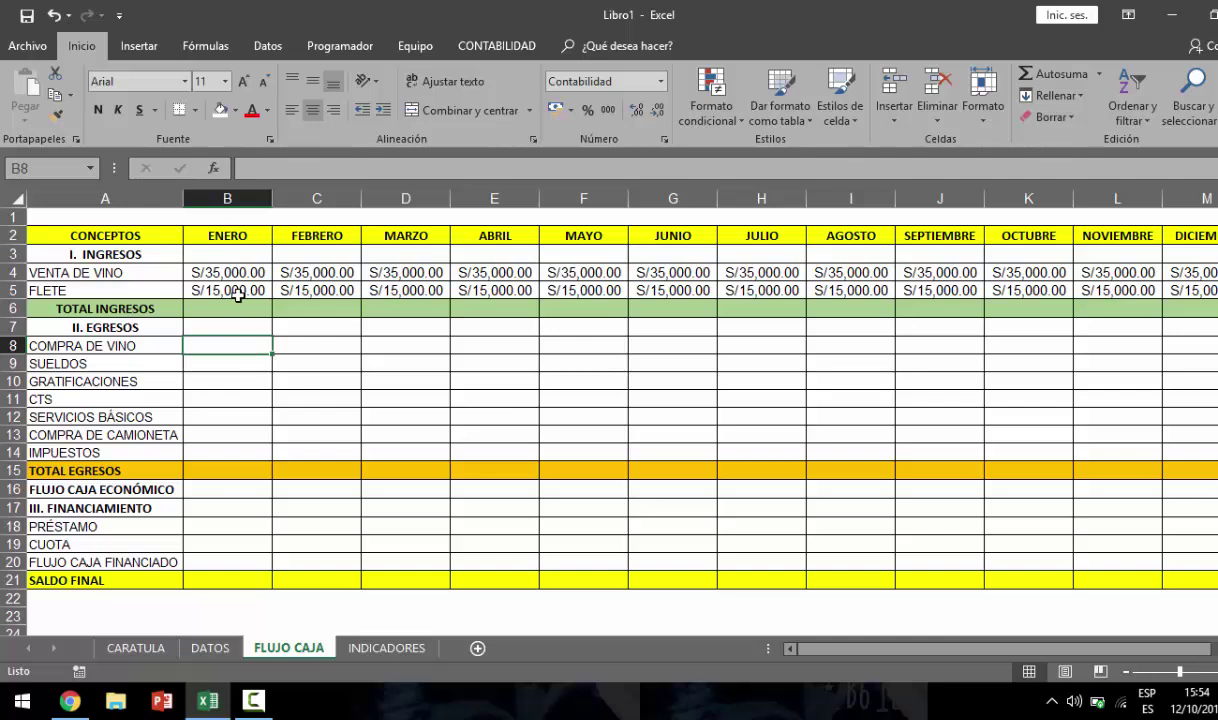
- AutoSum January's income into TOTAL INGRESOS and copy the formula across all months
{"action": "left_click_drag", "start_coordinate": [230, 272], "coordinate": [232, 309]}
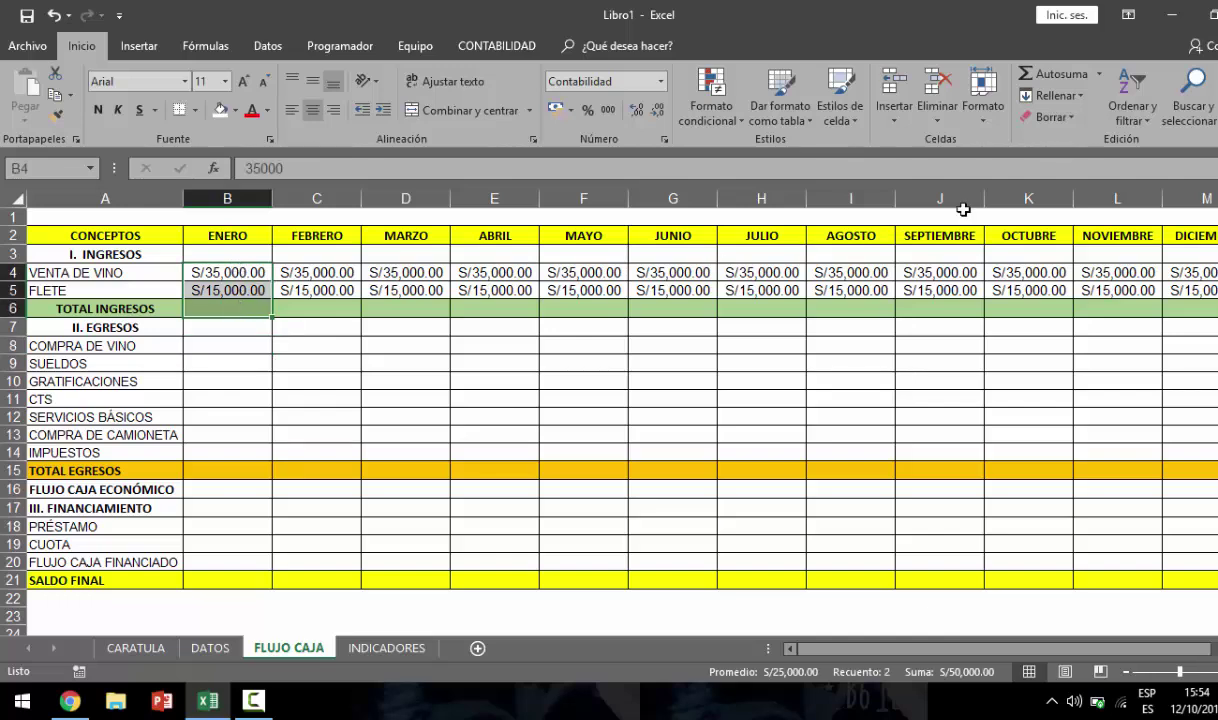
{"action": "left_click", "coordinate": [1037, 73]}
{"action": "left_click", "coordinate": [375, 397]}
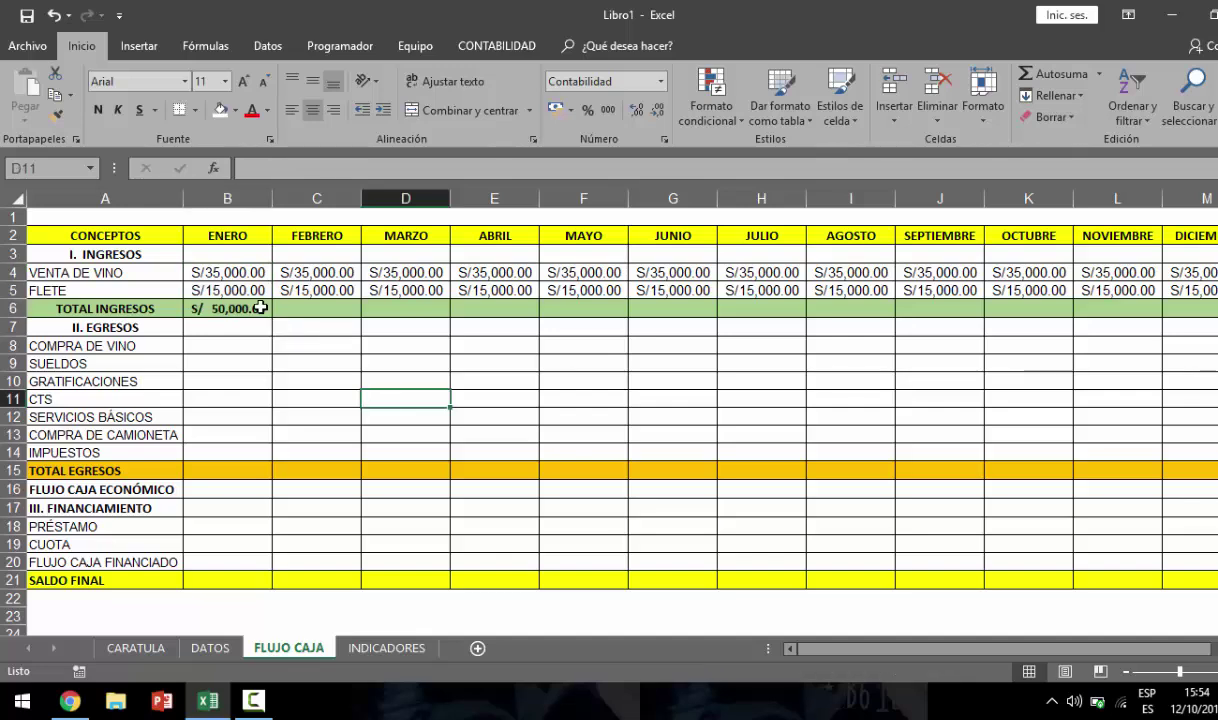
{"action": "left_click", "coordinate": [259, 308]}
{"action": "left_click_drag", "start_coordinate": [271, 316], "coordinate": [1167, 322]}
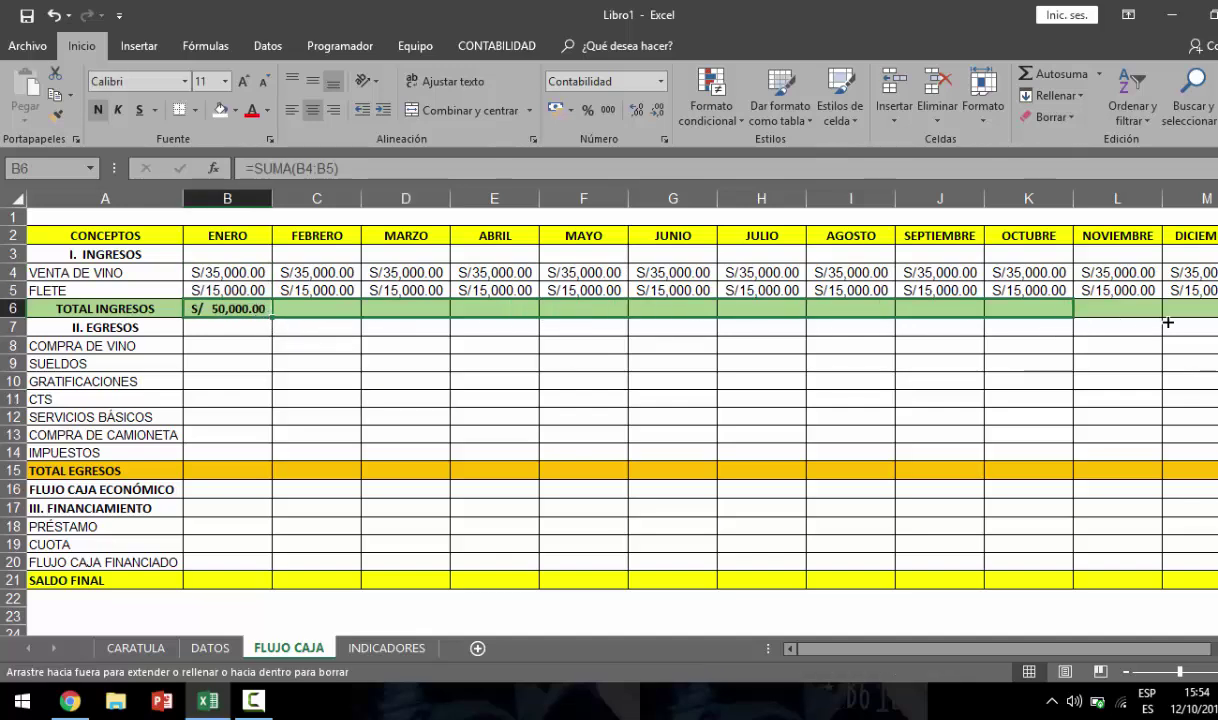
{"action": "left_click_drag", "start_coordinate": [1167, 322], "coordinate": [1165, 322]}
{"action": "left_click", "coordinate": [930, 365]}
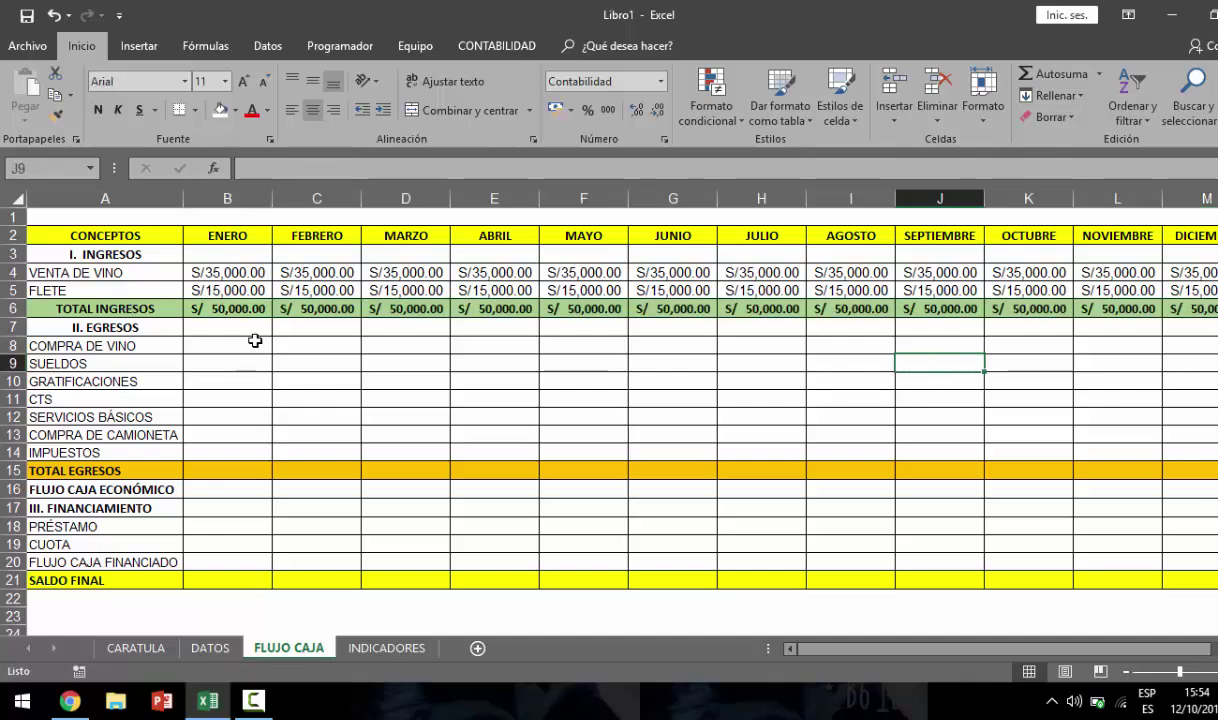
{"action": "key", "text": "Down"}
{"action": "key", "text": "Left"}
{"action": "key", "text": "Left"}
{"action": "key", "text": "Left"}
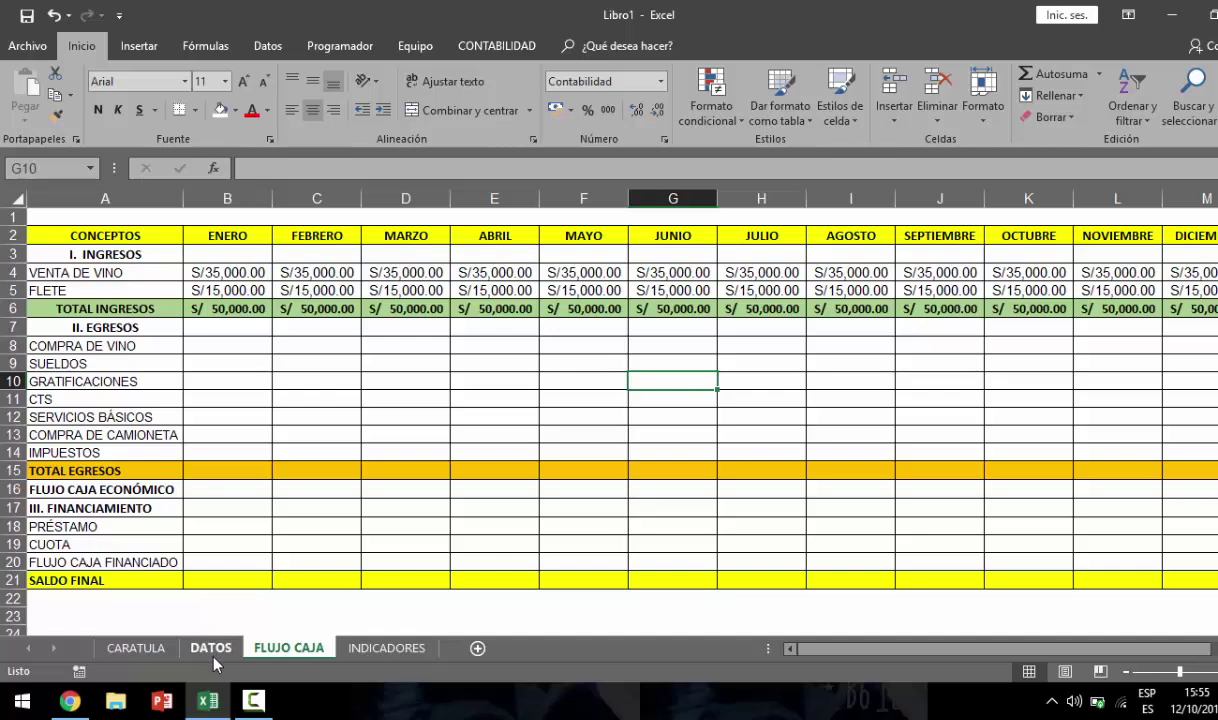
- Colour the wine purchases and monthly salaries lines of the DATOS text red
{"action": "left_click", "coordinate": [210, 646]}
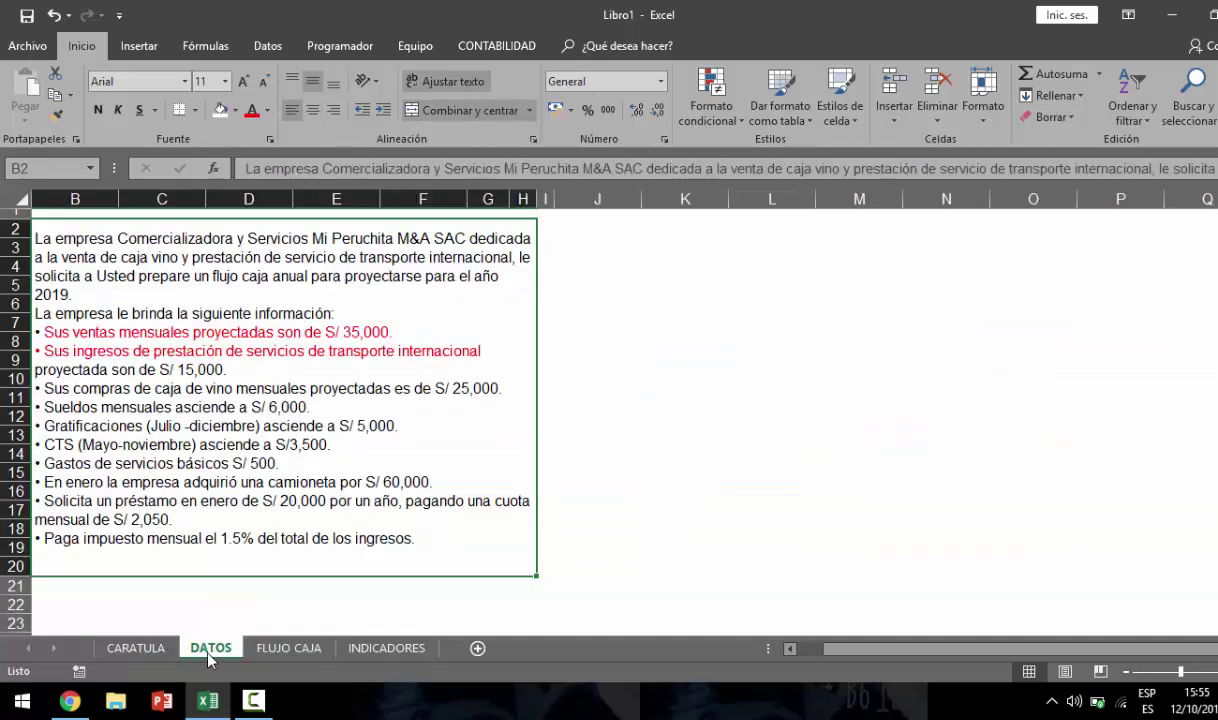
{"action": "double_click", "coordinate": [57, 392]}
{"action": "mouse_move", "coordinate": [45, 389]}
{"action": "left_mouse_down"}
{"action": "mouse_move", "coordinate": [333, 413]}
{"action": "mouse_move", "coordinate": [520, 392]}
{"action": "left_mouse_up"}
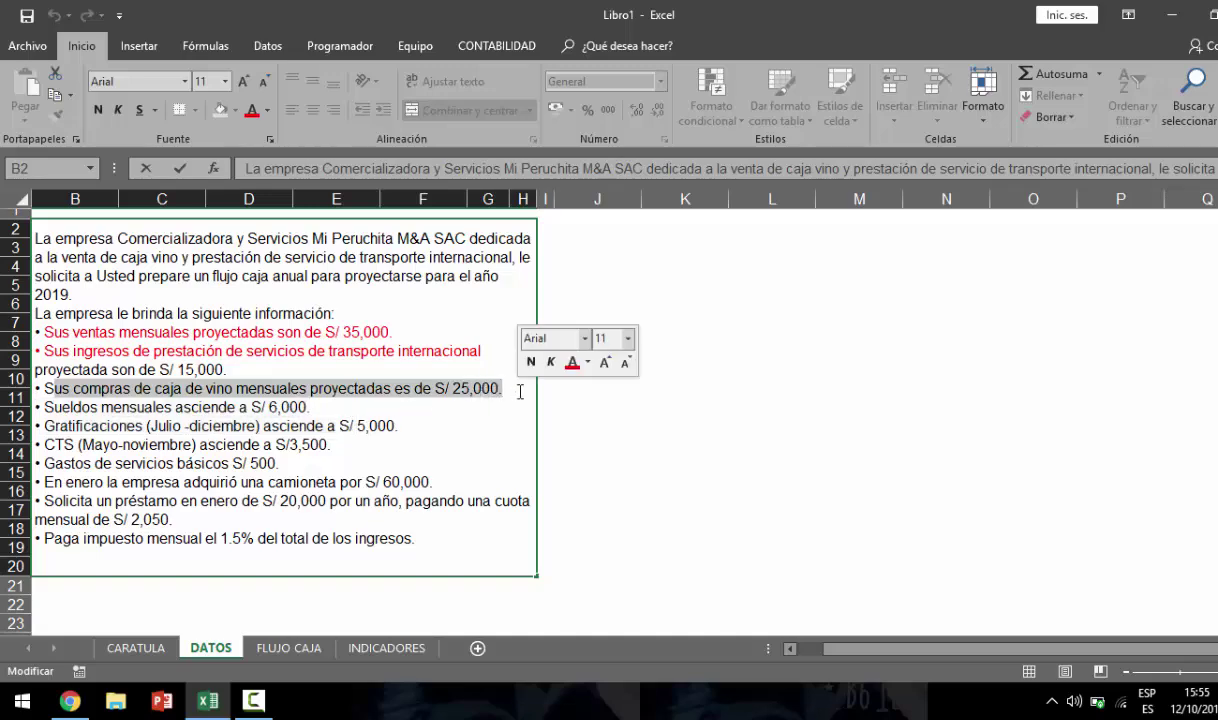
{"action": "left_click", "coordinate": [572, 362]}
{"action": "left_click", "coordinate": [437, 441]}
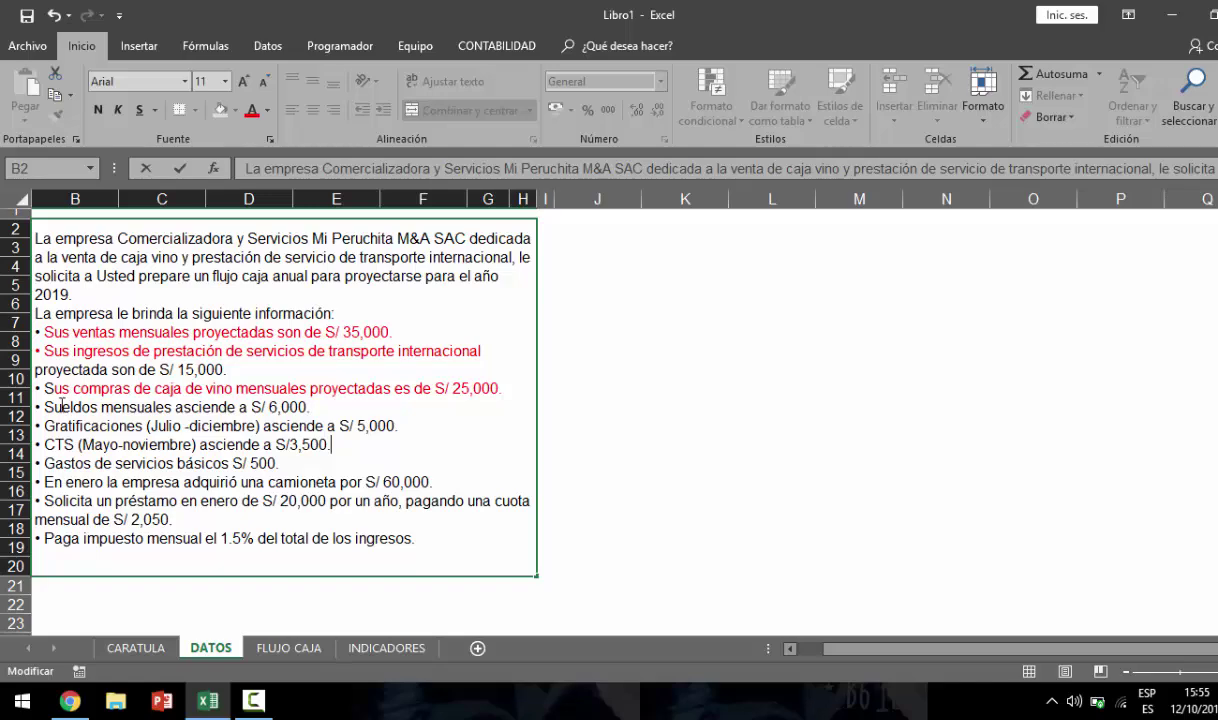
{"action": "left_click_drag", "start_coordinate": [44, 407], "coordinate": [364, 409]}
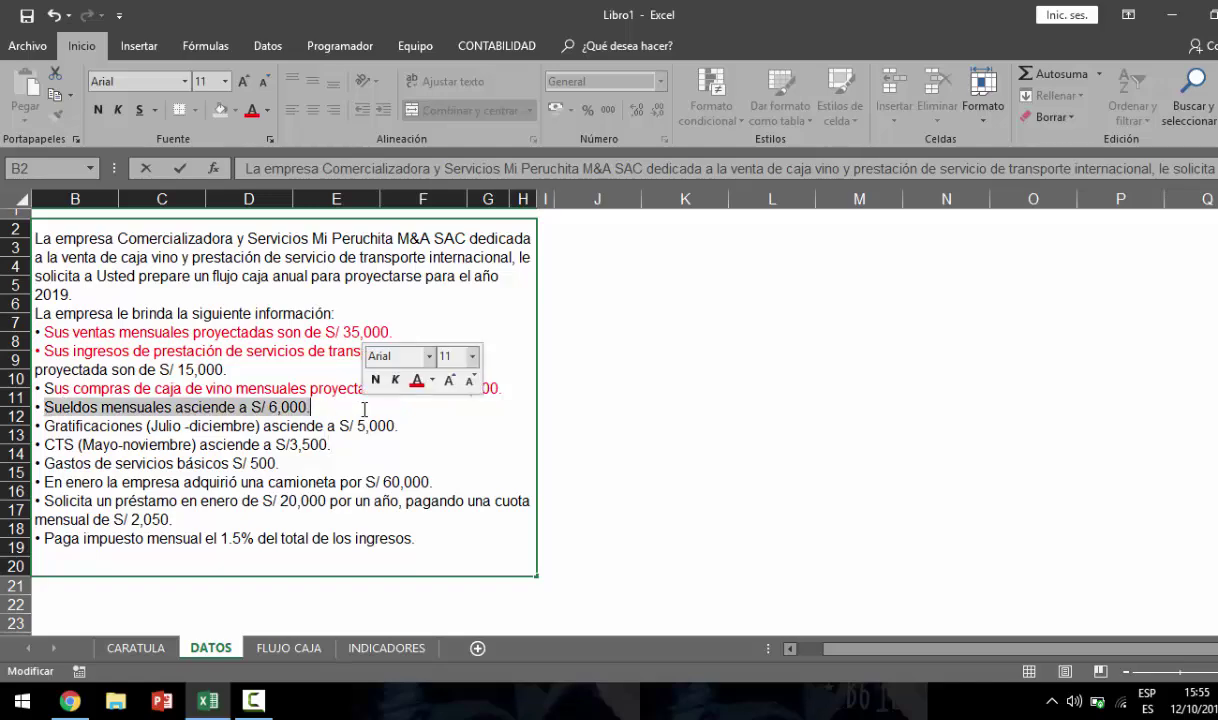
{"action": "left_click", "coordinate": [416, 382]}
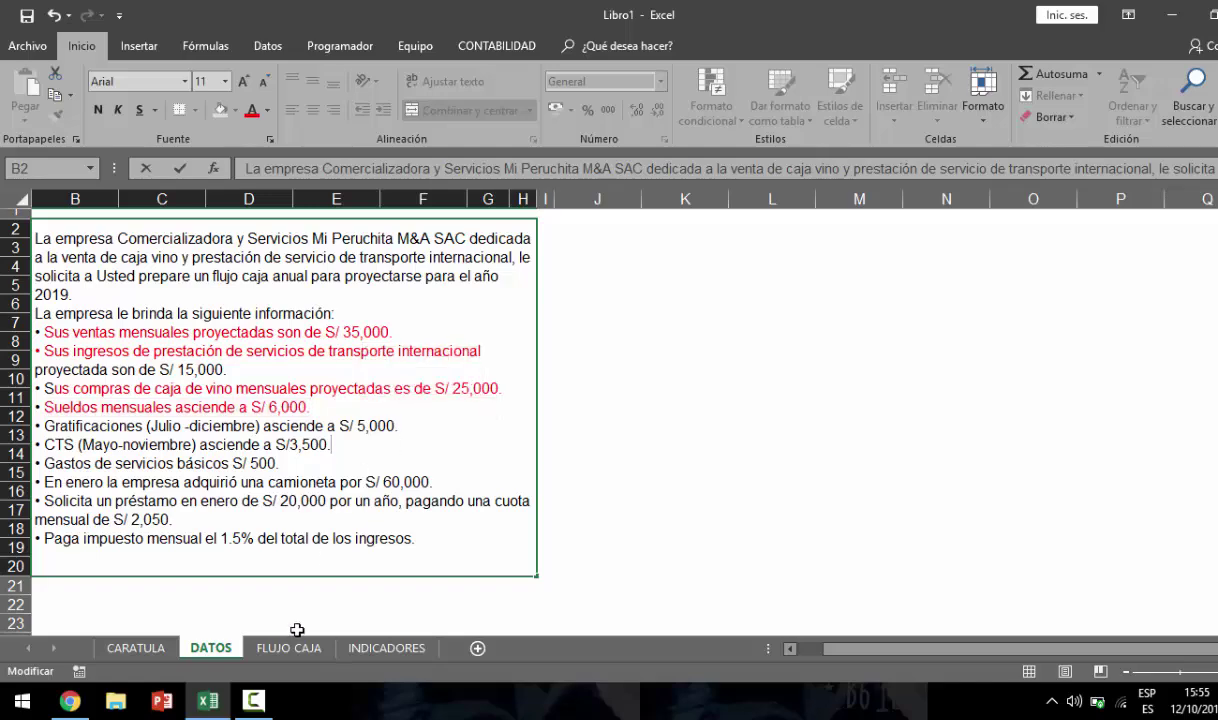
{"action": "left_click", "coordinate": [289, 648]}
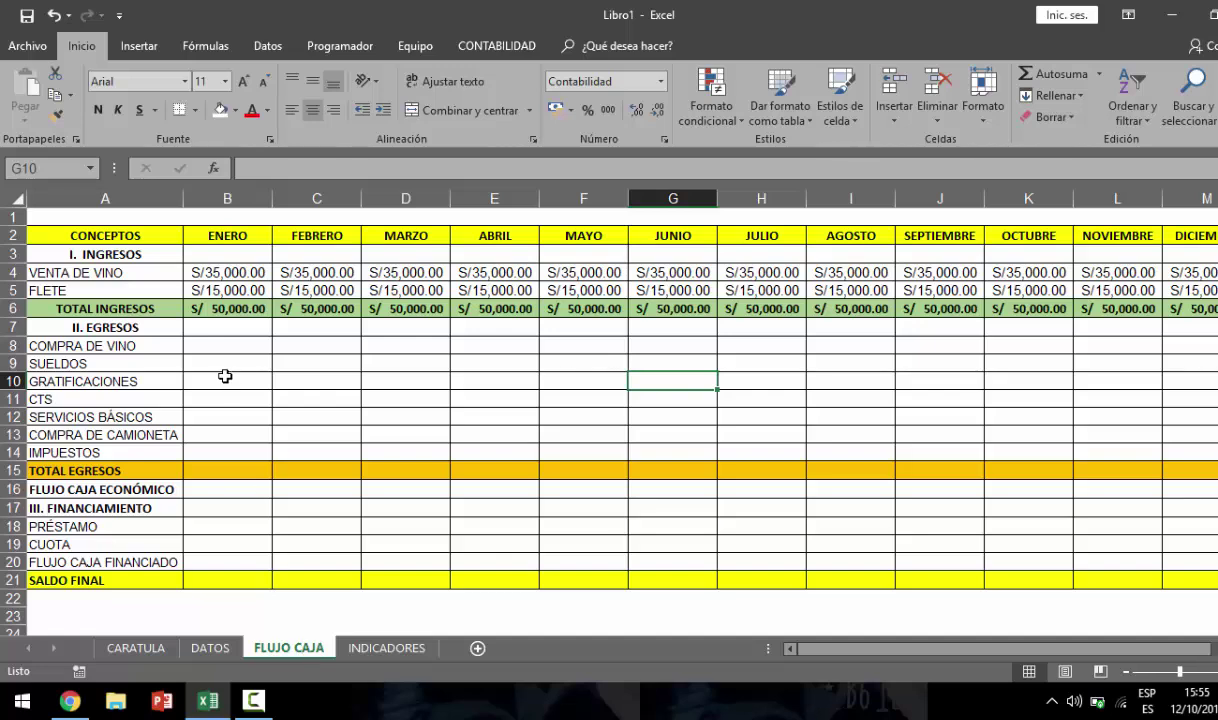
- Enter COMPRA DE VINO 25,000 and SUELDOS 6,000 for every month of the table
{"action": "left_click", "coordinate": [211, 340]}
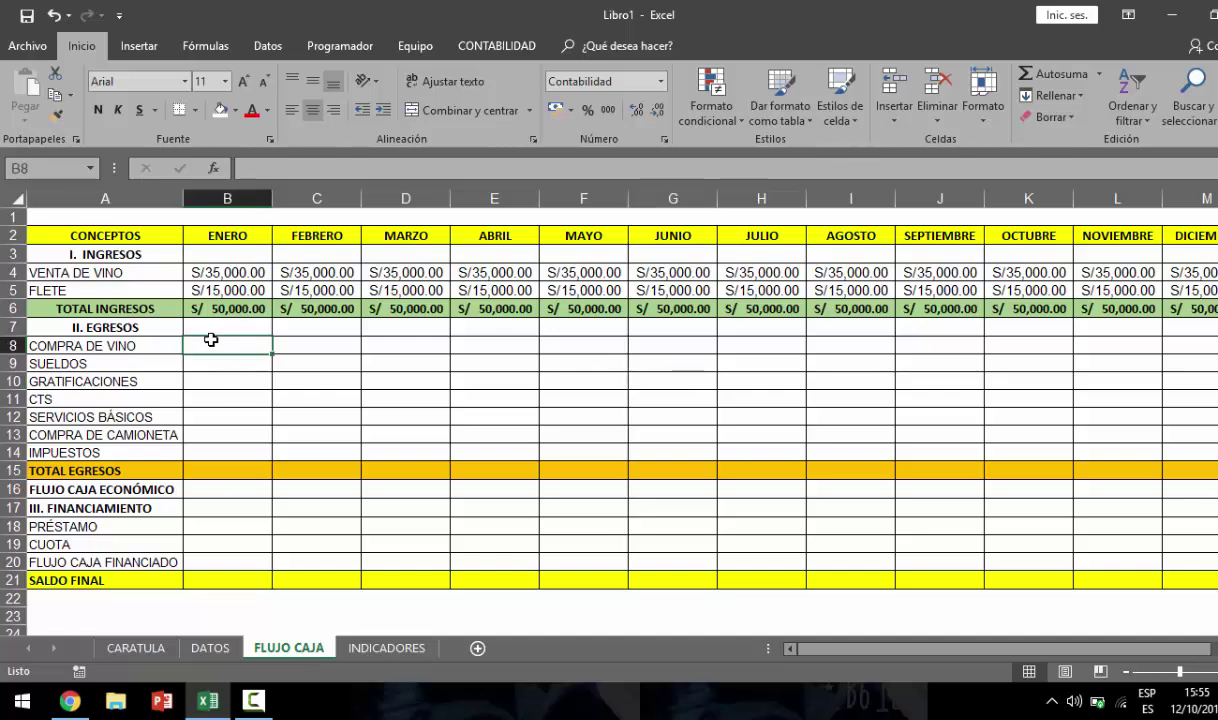
{"action": "type", "text": "25000"}
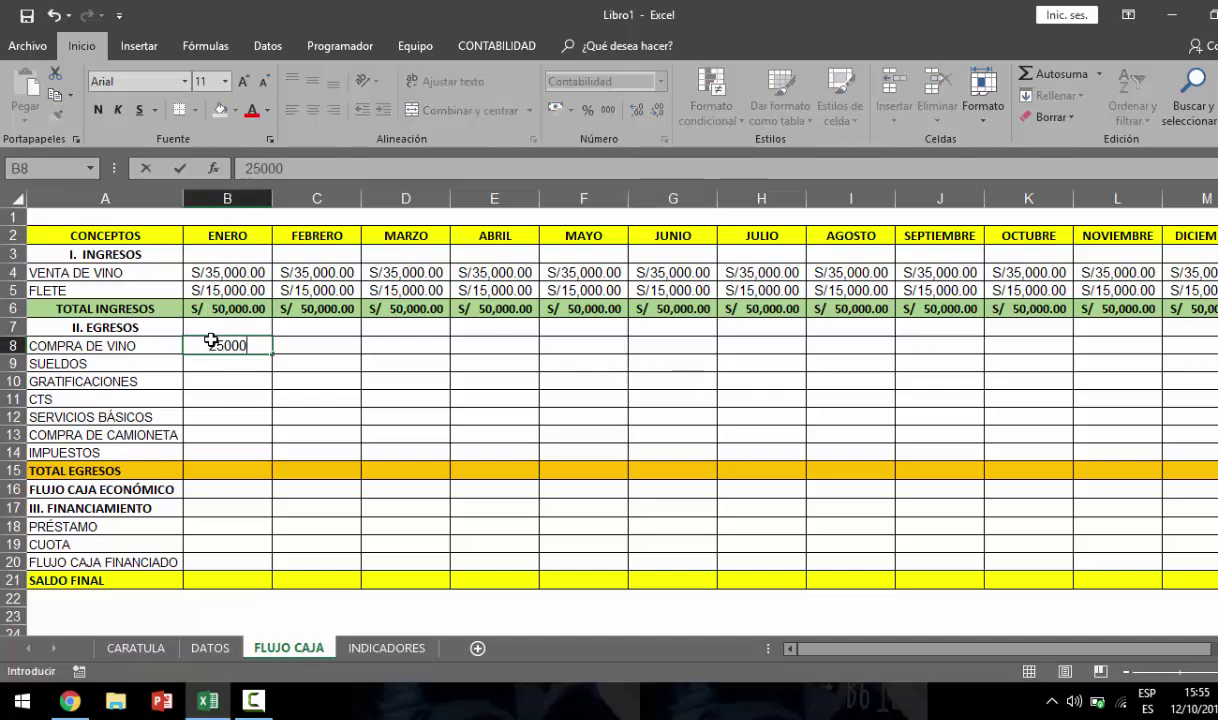
{"action": "key", "text": "ctrl+Return"}
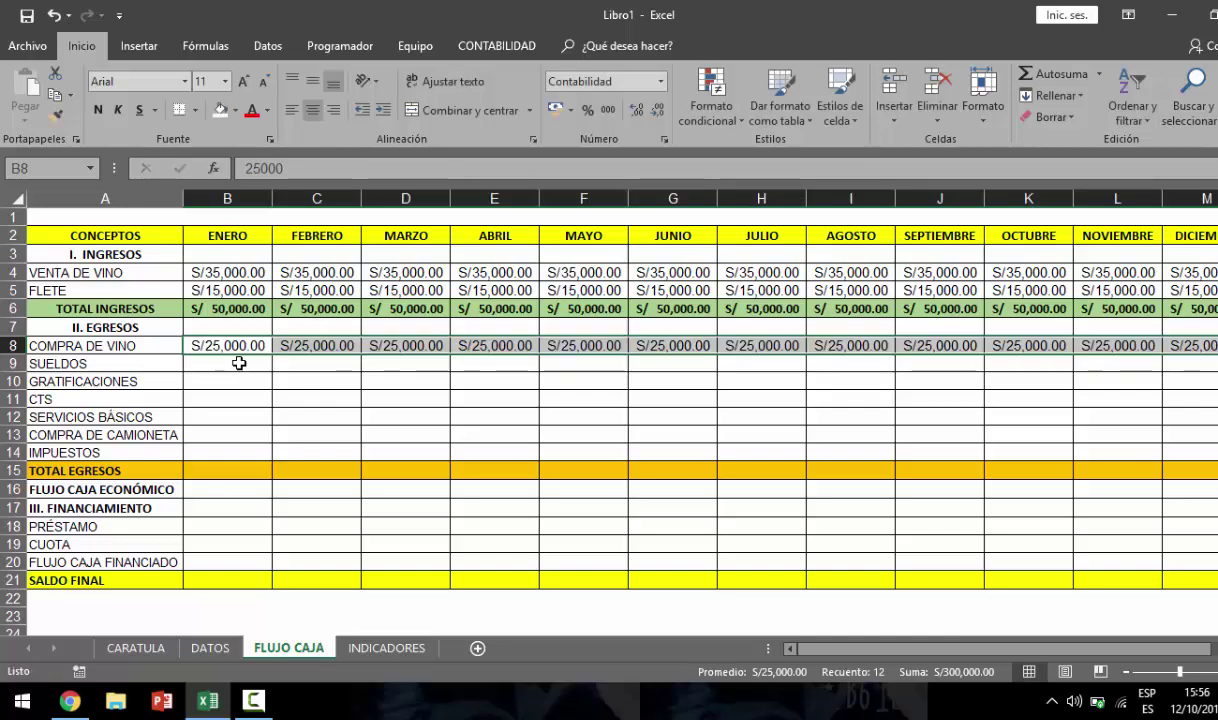
{"action": "left_click", "coordinate": [229, 363]}
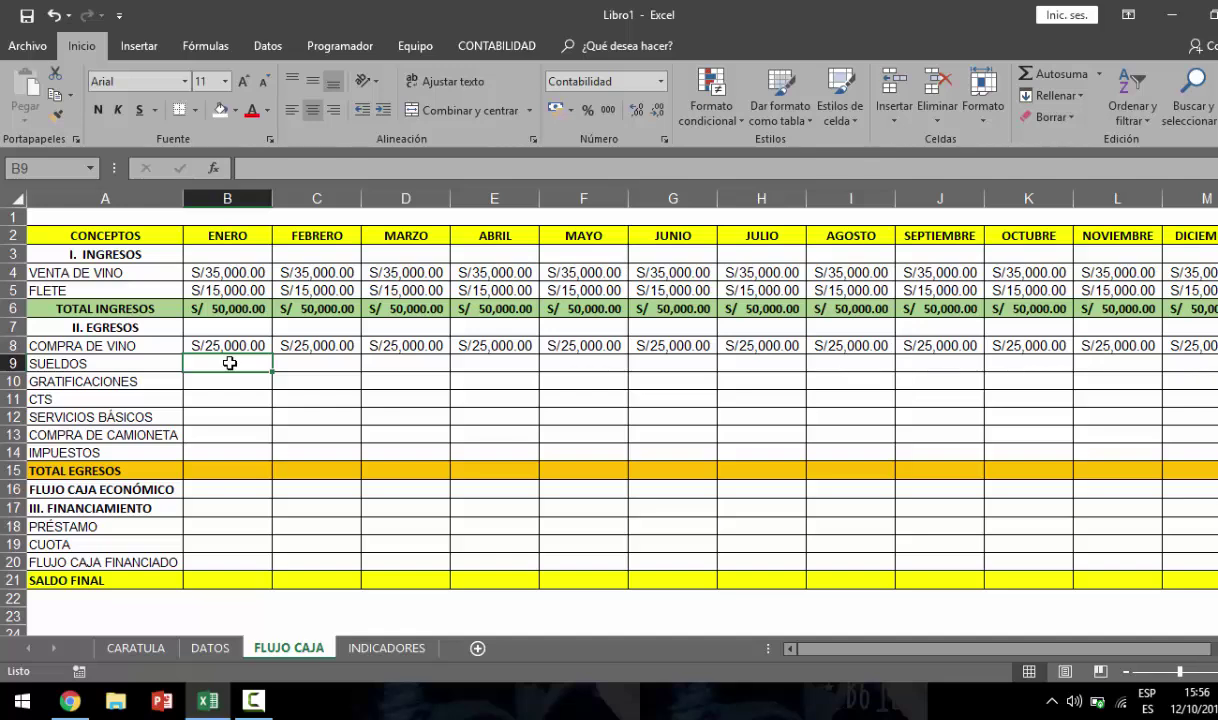
{"action": "type", "text": "6000"}
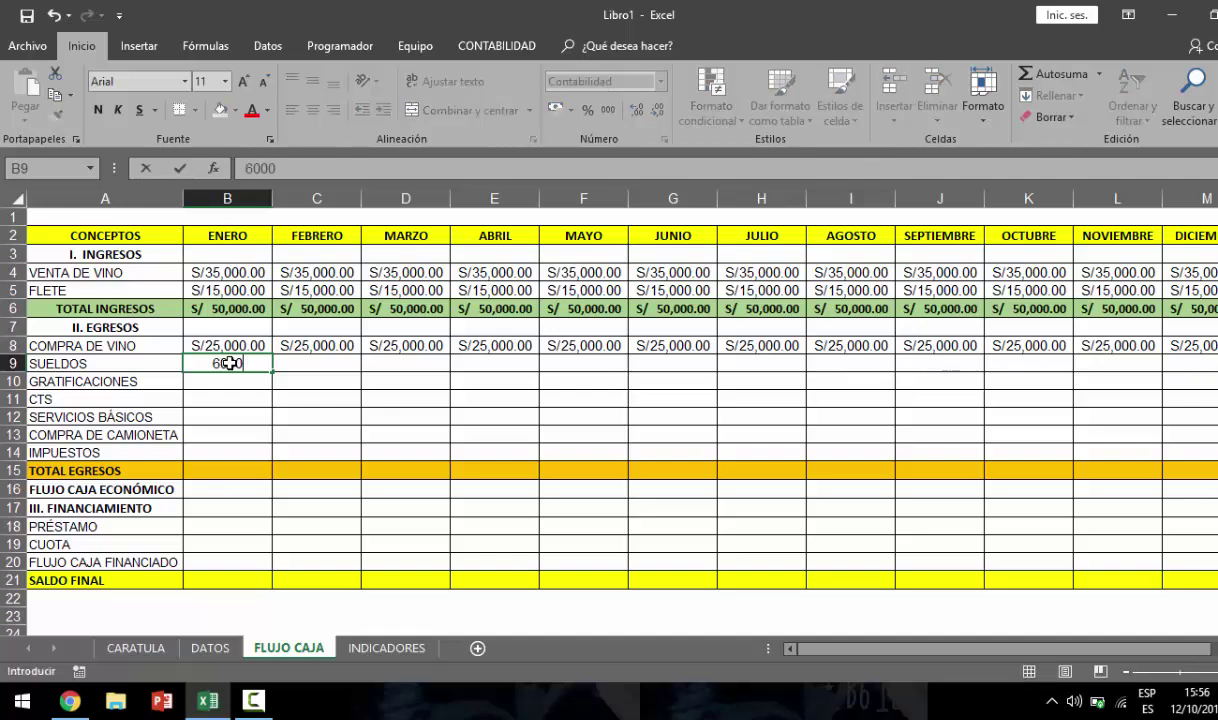
{"action": "key", "text": "Tab"}
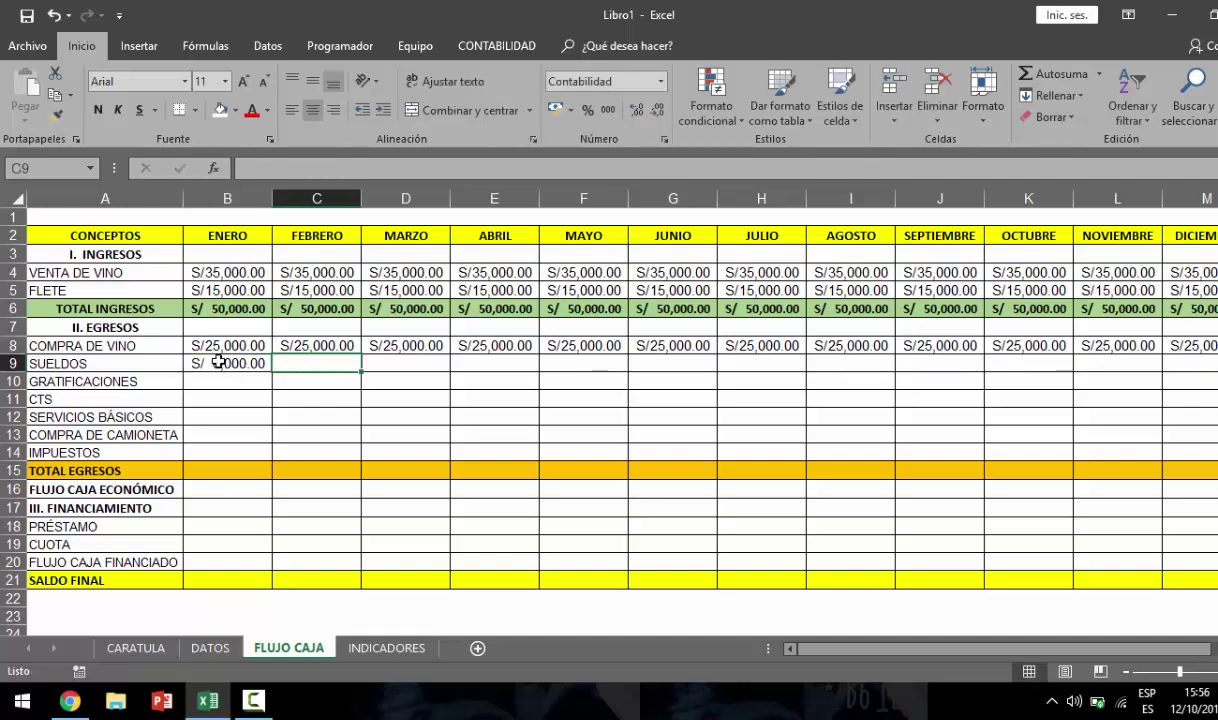
{"action": "left_click", "coordinate": [244, 363]}
{"action": "left_click_drag", "start_coordinate": [272, 372], "coordinate": [1205, 376]}
{"action": "left_click", "coordinate": [715, 454]}
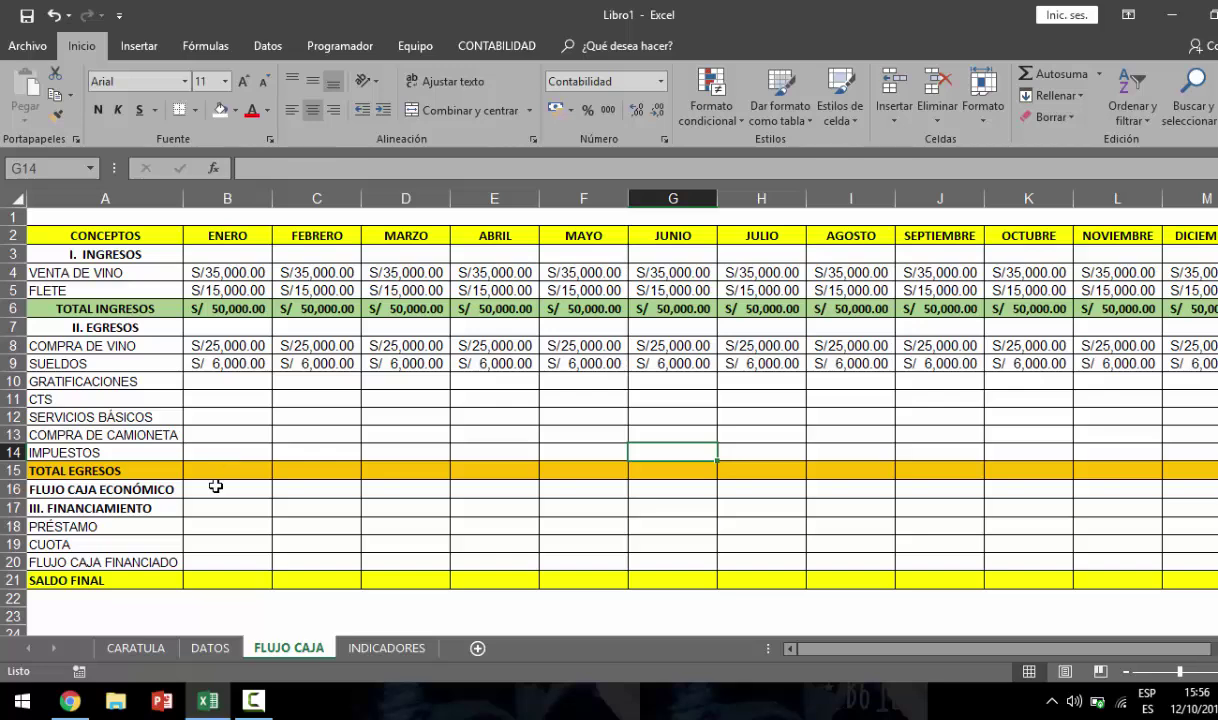
- Colour the Gratificaciones and CTS lines of the DATOS problem text red
{"action": "left_click", "coordinate": [216, 655]}
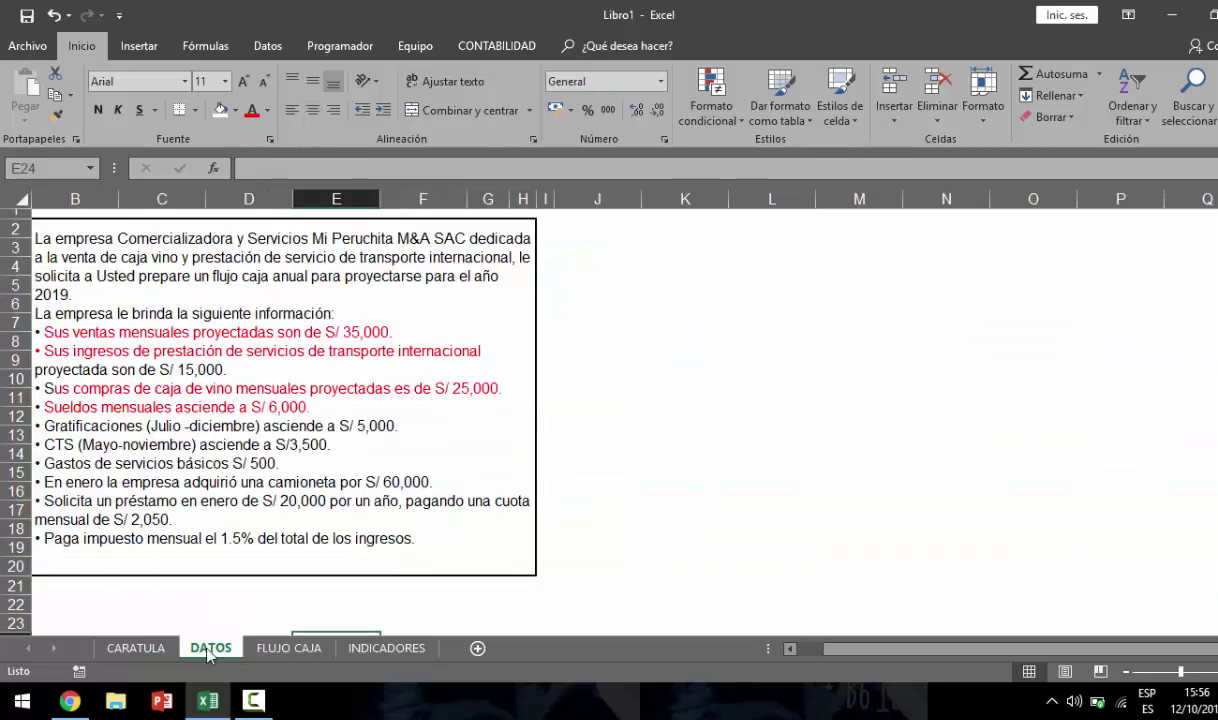
{"action": "double_click", "coordinate": [55, 425]}
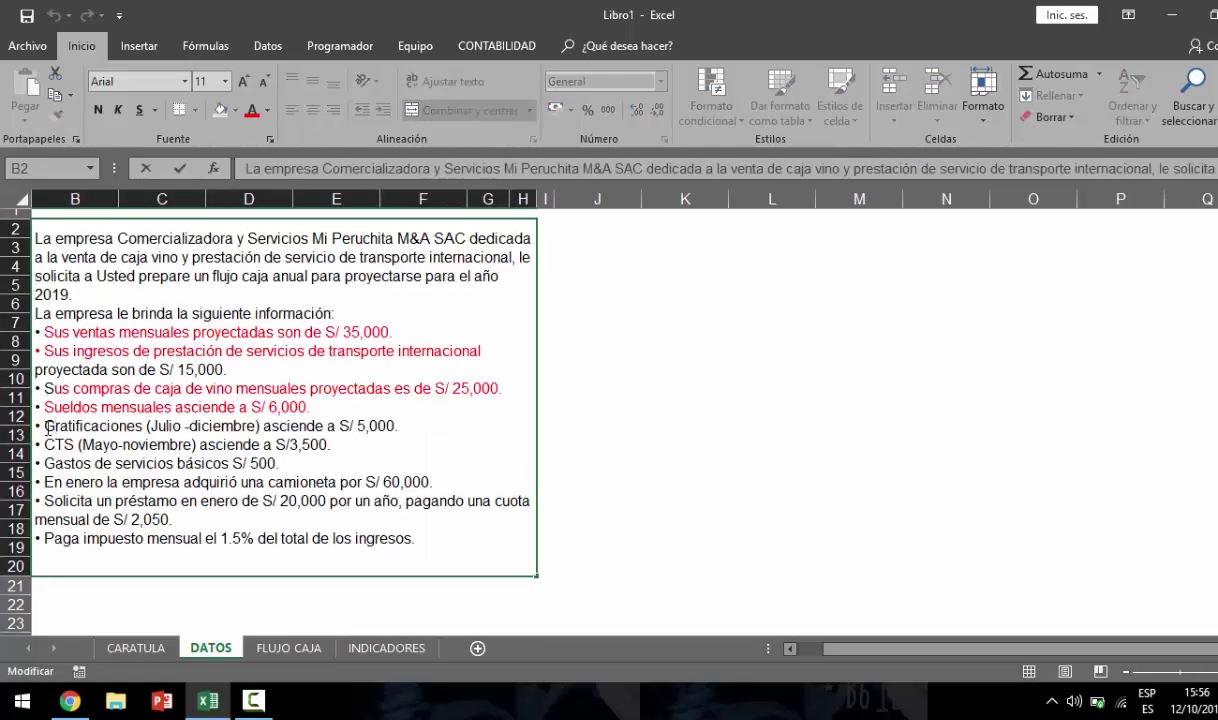
{"action": "left_click_drag", "start_coordinate": [45, 425], "coordinate": [431, 424]}
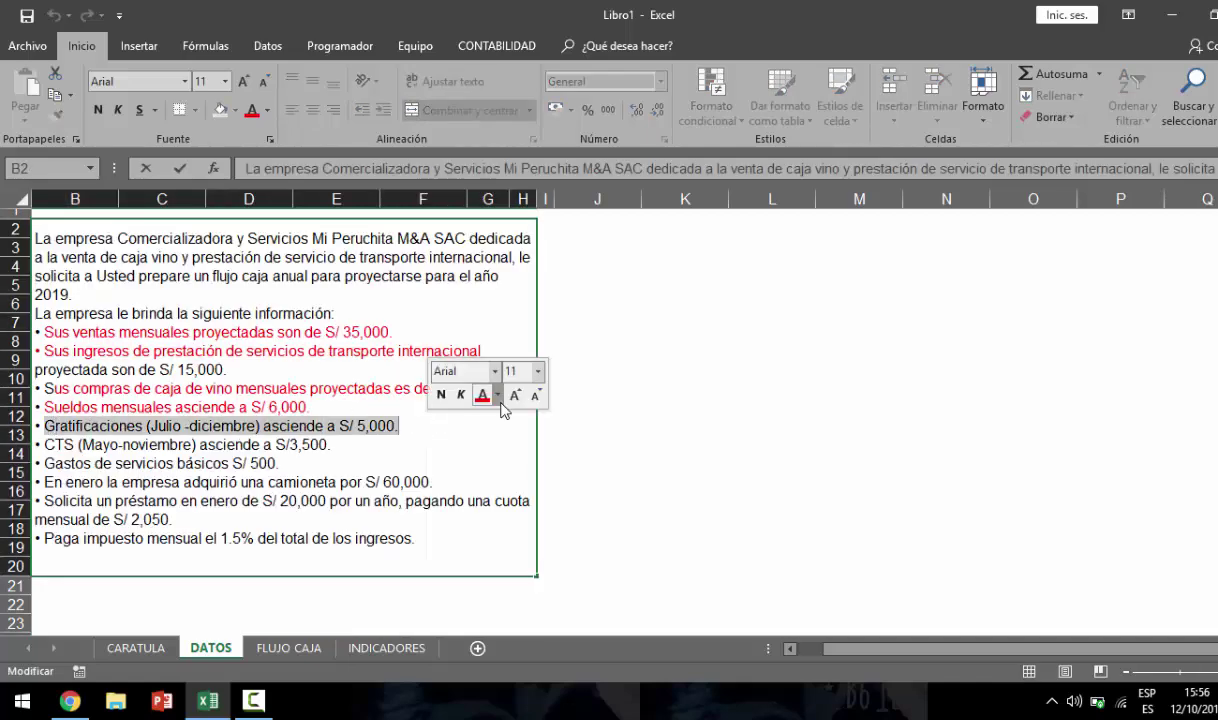
{"action": "left_click", "coordinate": [458, 392]}
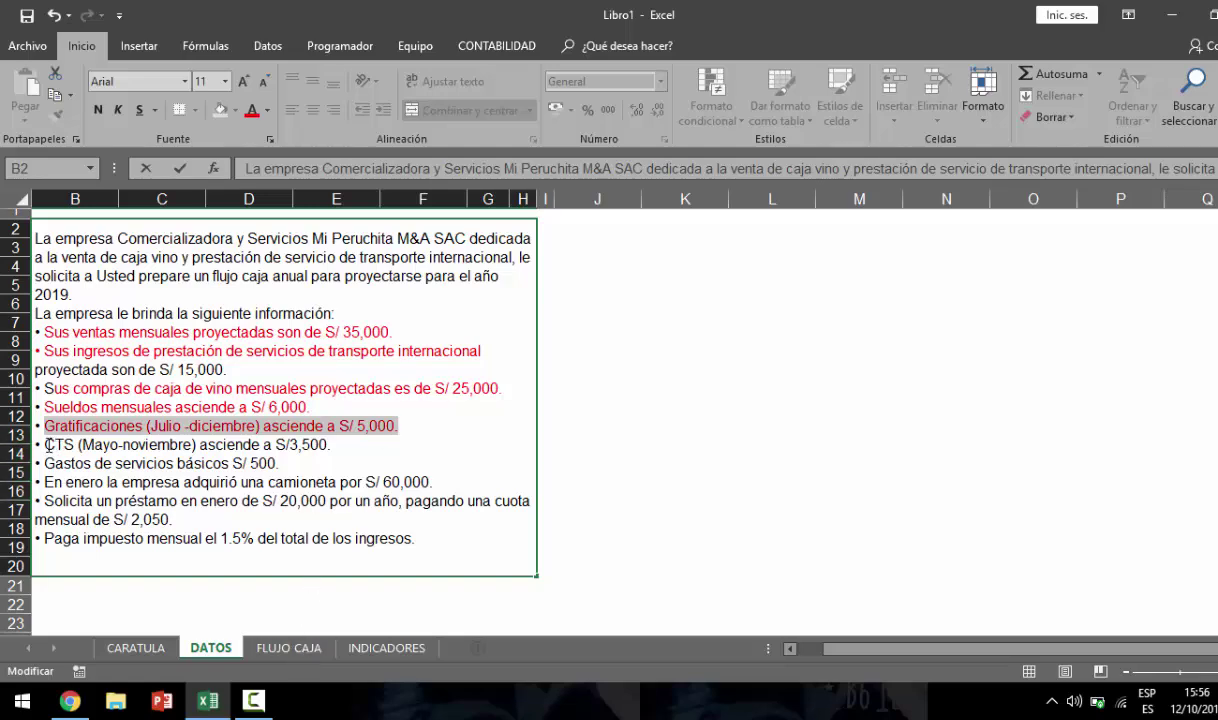
{"action": "left_click_drag", "start_coordinate": [45, 444], "coordinate": [340, 454]}
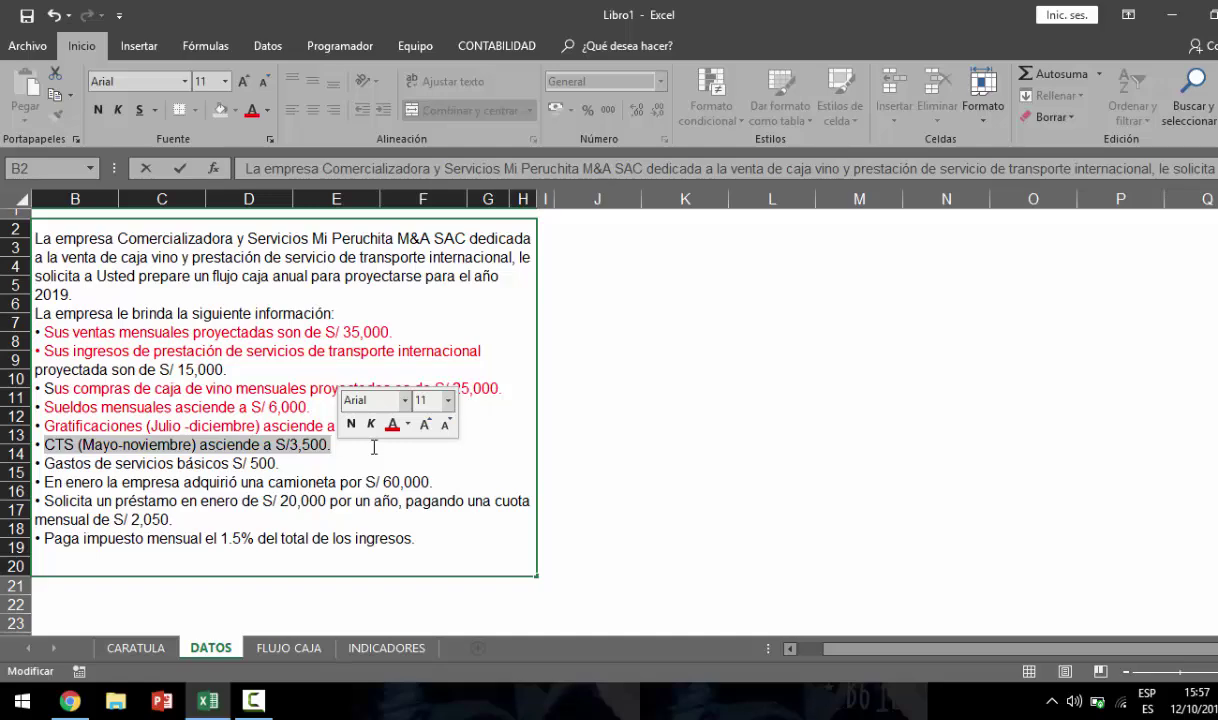
{"action": "left_click", "coordinate": [392, 424]}
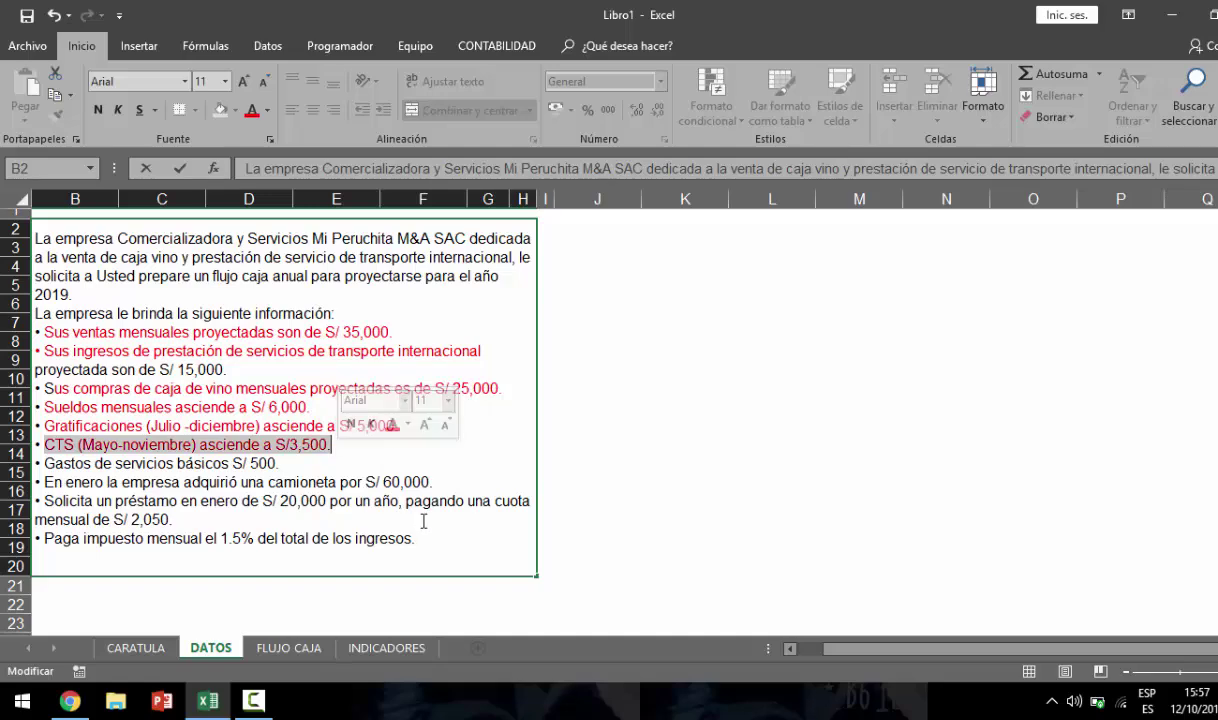
{"action": "left_click", "coordinate": [403, 495]}
{"action": "left_click", "coordinate": [313, 650]}
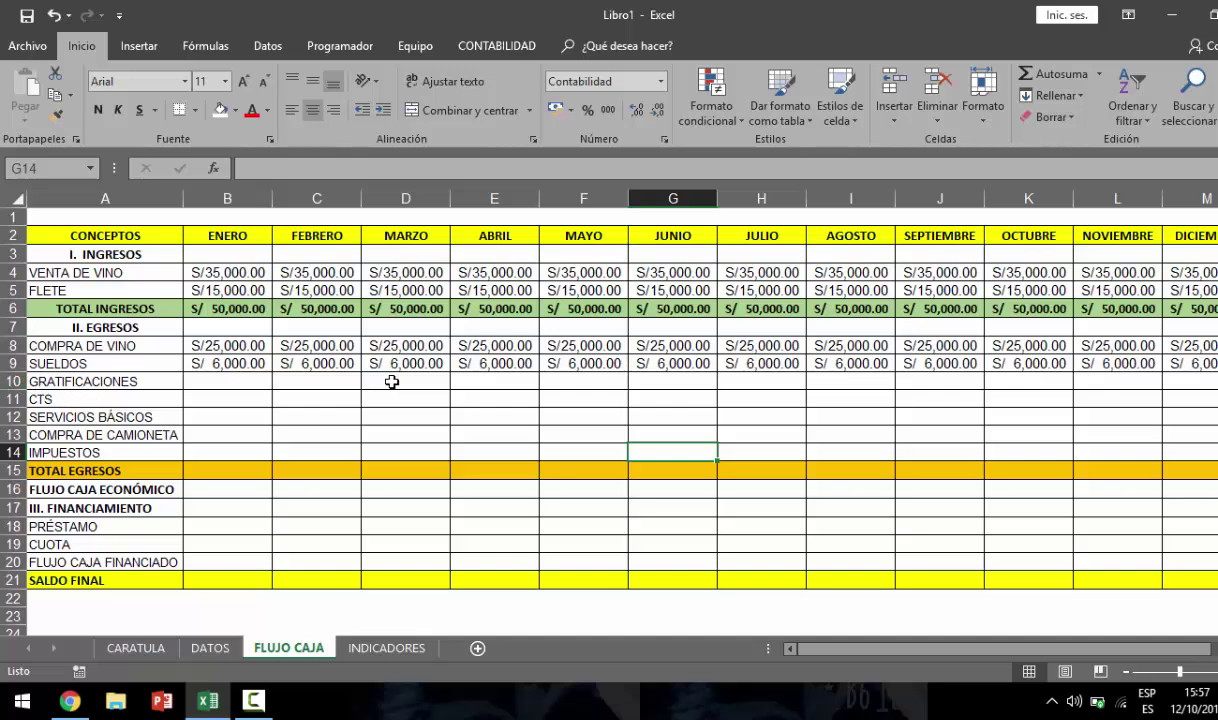
- Enter GRATIFICACIONES of 5,000 in July and December
{"action": "left_click", "coordinate": [97, 381]}
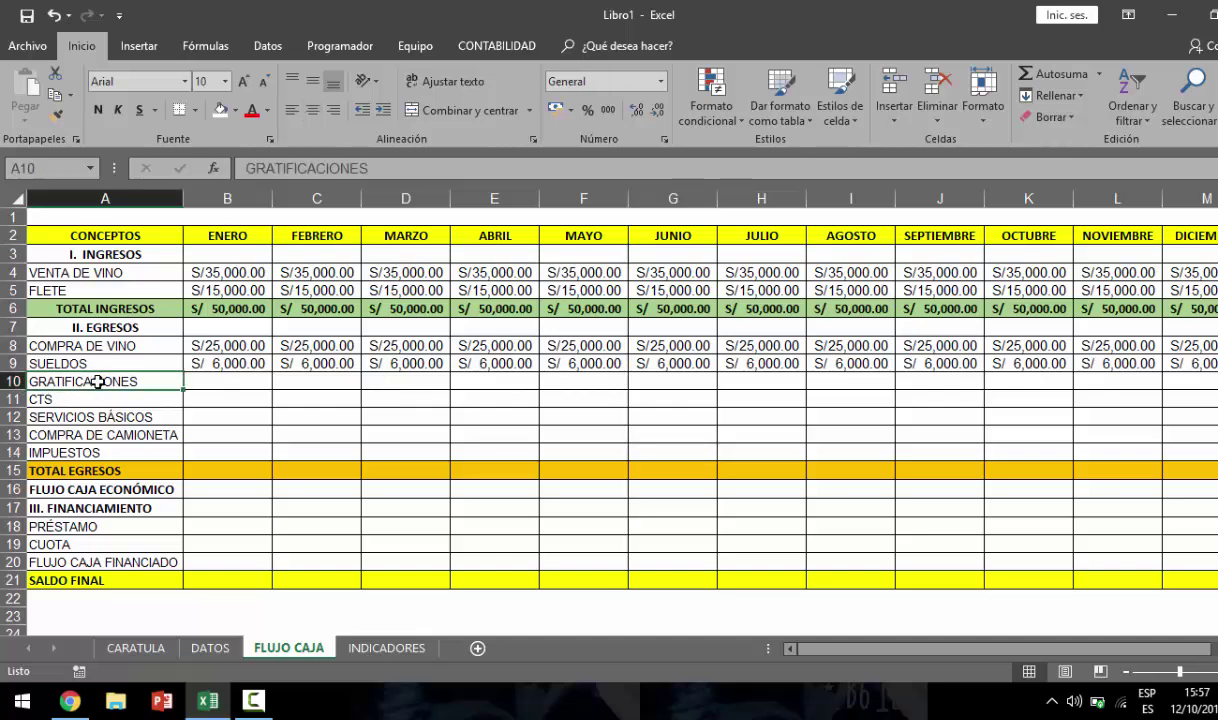
{"action": "key", "text": "Right"}
{"action": "key", "text": "Right"}
{"action": "key", "text": "Right"}
{"action": "key", "text": "Right"}
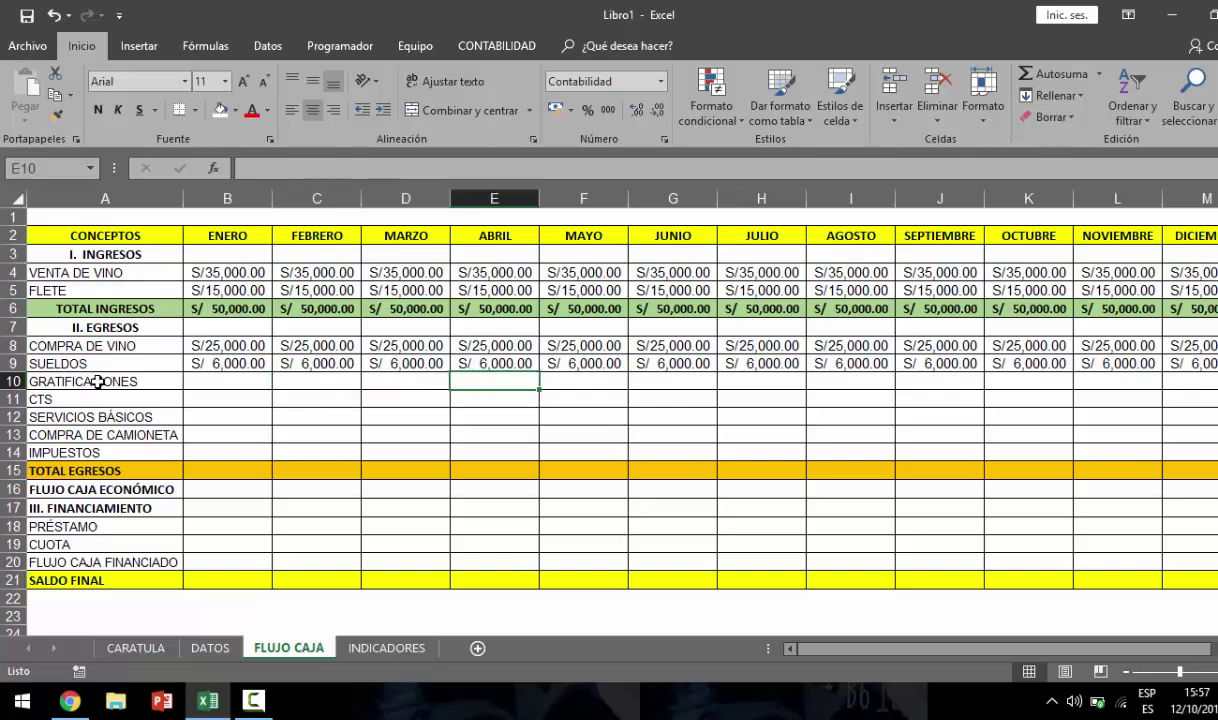
{"action": "key", "text": "Right"}
{"action": "key", "text": "Right"}
{"action": "key", "text": "Right"}
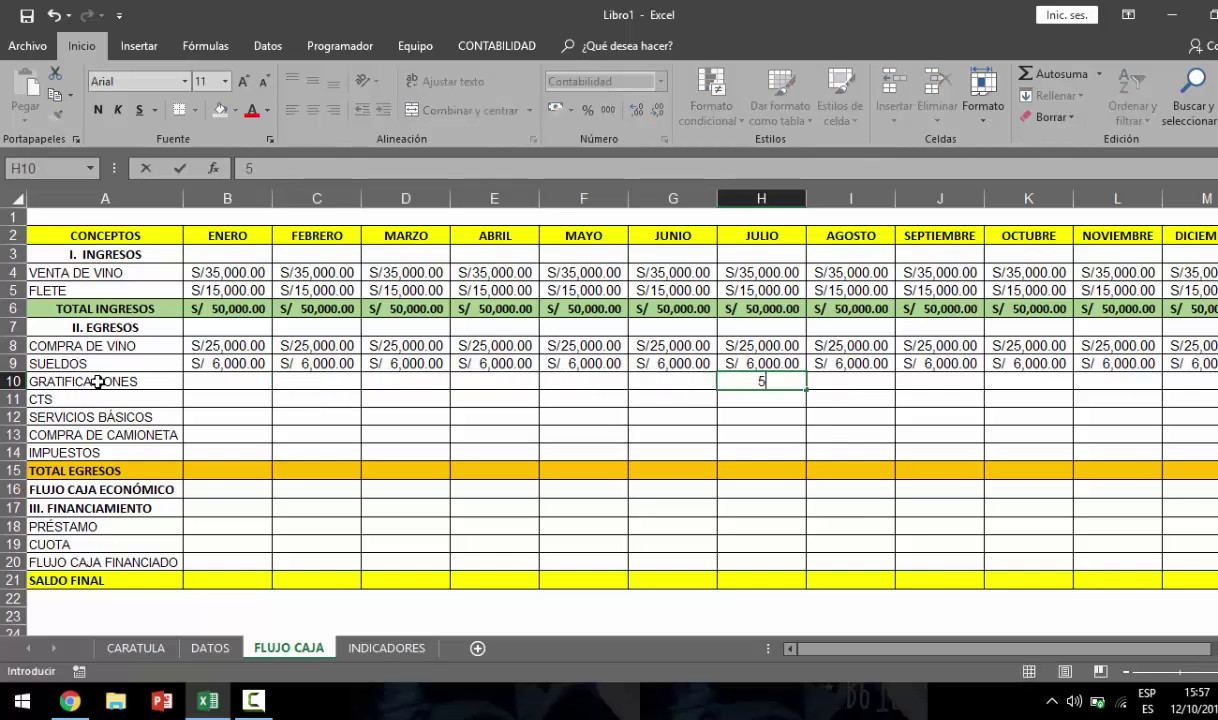
{"action": "type", "text": "5000"}
{"action": "key", "text": "Right"}
{"action": "key", "text": "Right"}
{"action": "key", "text": "Right"}
{"action": "key", "text": "Right"}
{"action": "key", "text": "Right"}
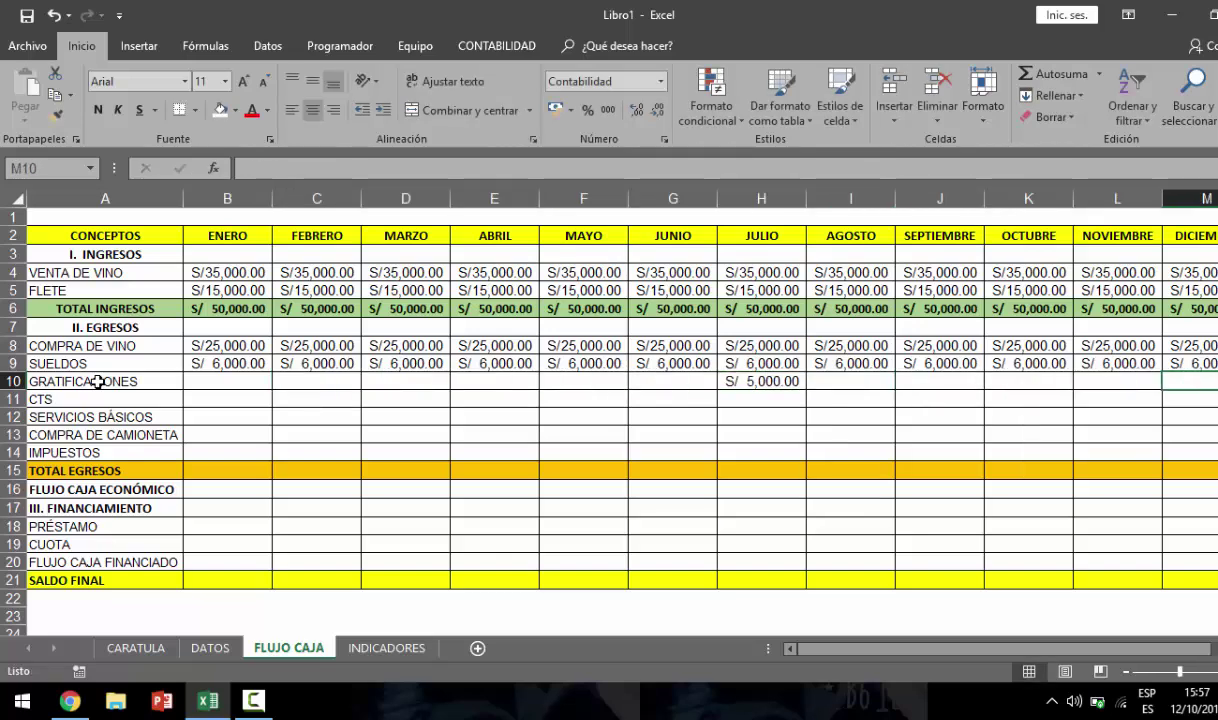
{"action": "type", "text": "5000"}
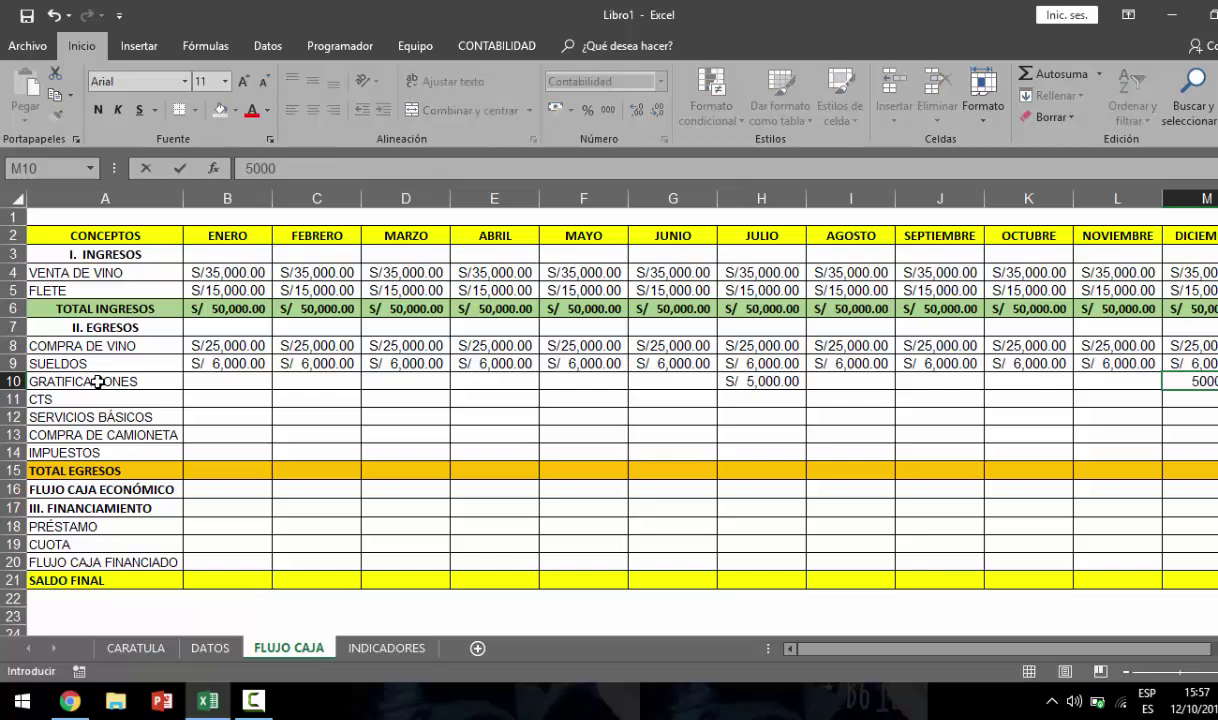
{"action": "key", "text": "Return"}
- Enter CTS of 3,500 in May and November
{"action": "key", "text": "Left"}
{"action": "key", "text": "Left"}
{"action": "key", "text": "Left"}
{"action": "key", "text": "Left"}
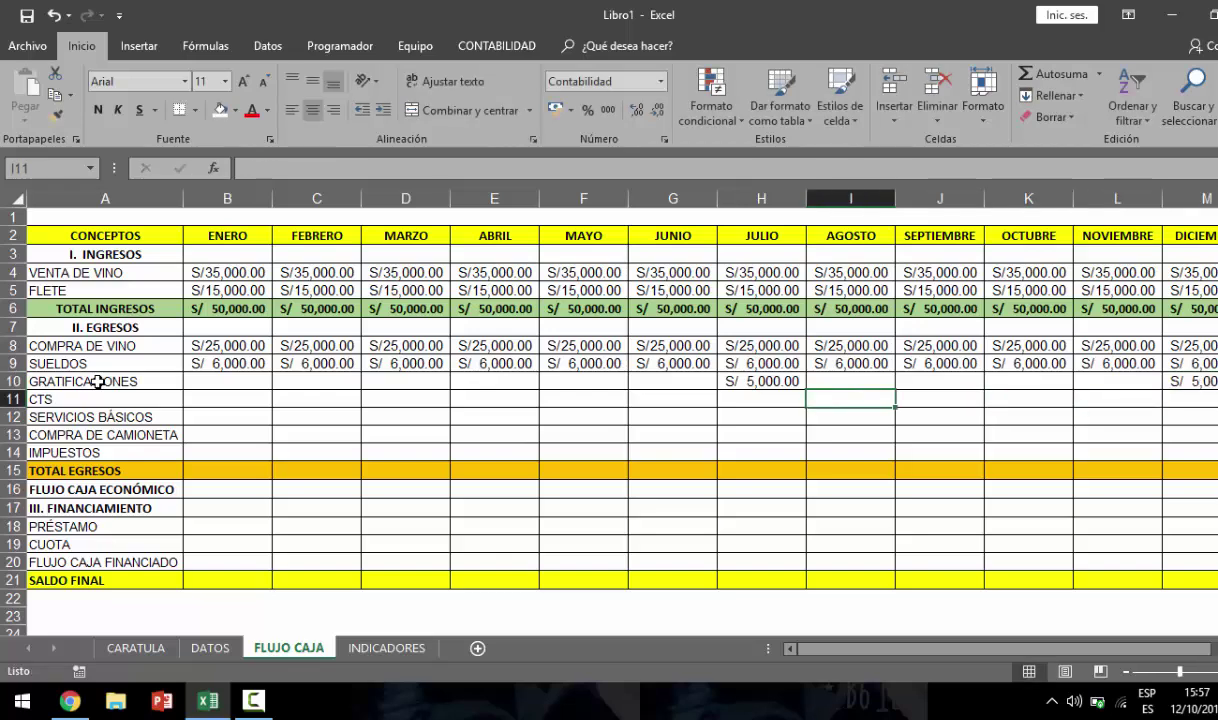
{"action": "key", "text": "Left"}
{"action": "key", "text": "Left"}
{"action": "key", "text": "Left"}
{"action": "key", "text": "Left"}
{"action": "key", "text": "Left"}
{"action": "key", "text": "Left"}
{"action": "key", "text": "Left"}
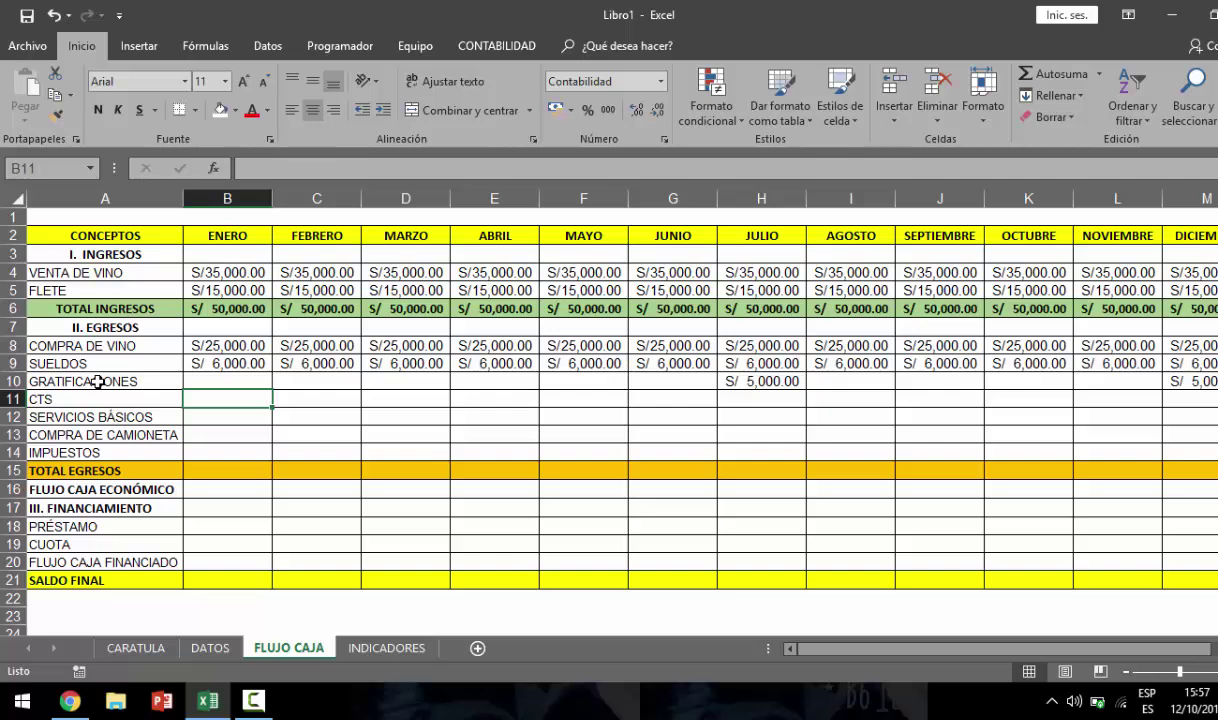
{"action": "key", "text": "Right"}
{"action": "key", "text": "Right"}
{"action": "key", "text": "Right"}
{"action": "key", "text": "Right"}
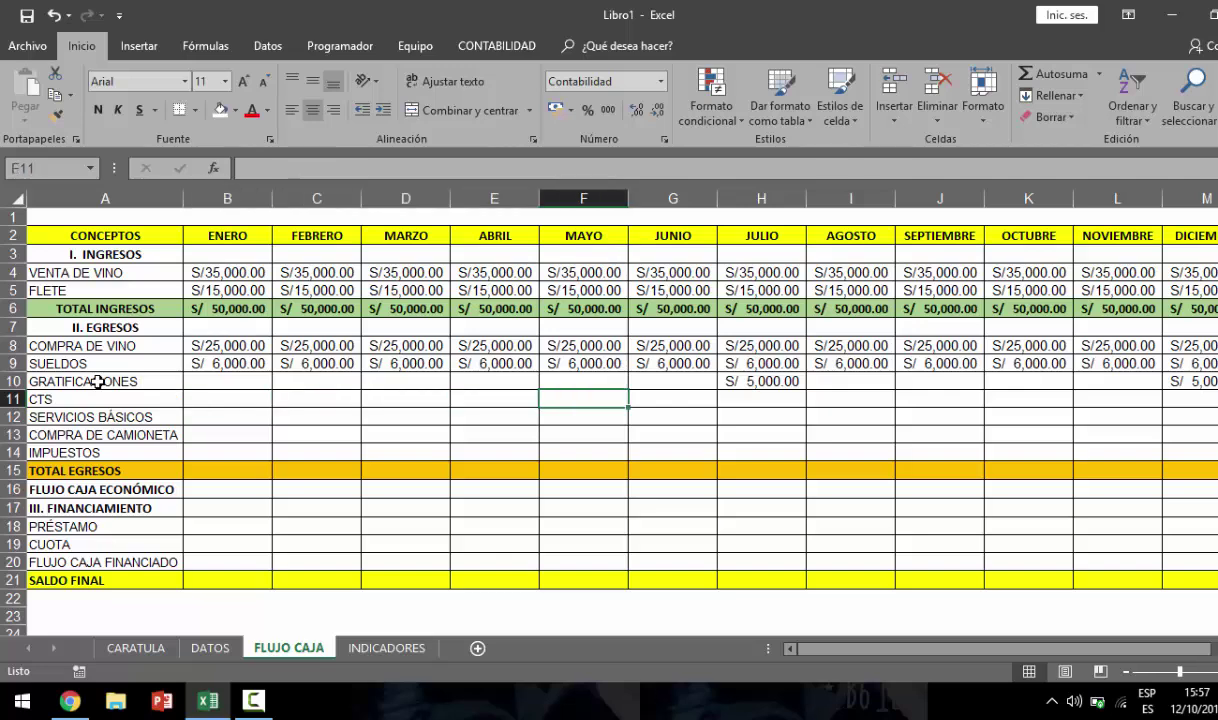
{"action": "type", "text": "3"}
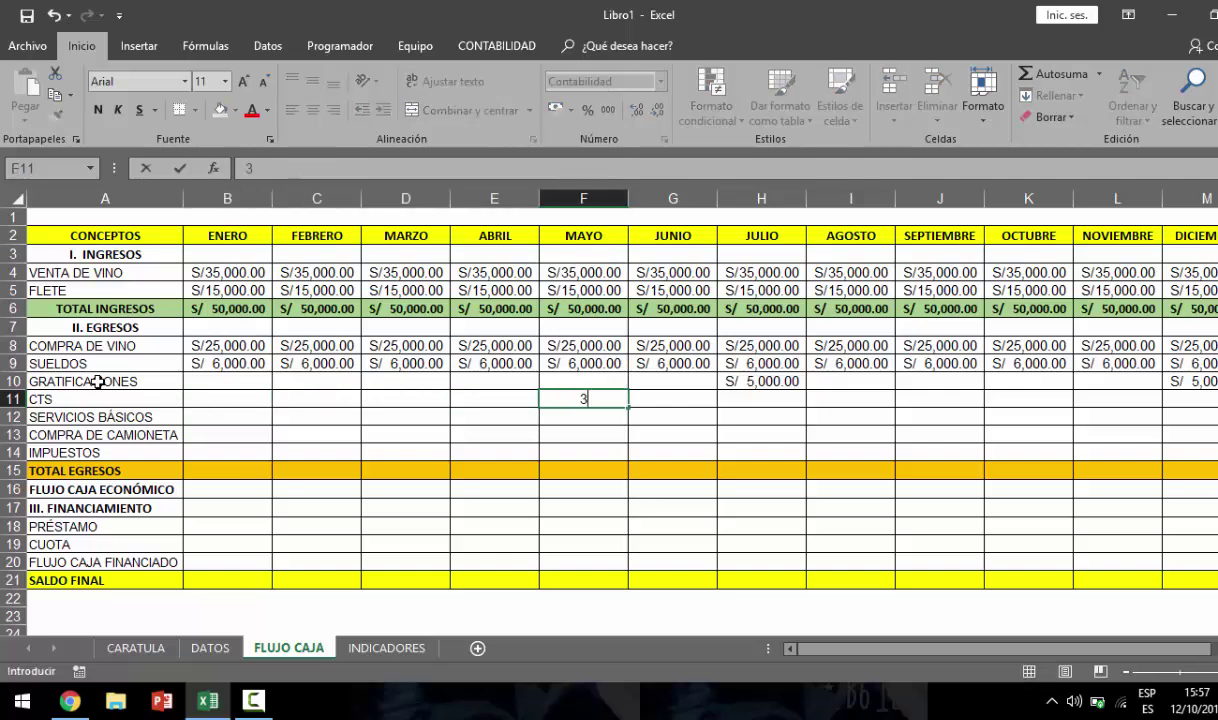
{"action": "type", "text": "500"}
{"action": "key", "text": "Right"}
{"action": "key", "text": "Right"}
{"action": "key", "text": "Right"}
{"action": "key", "text": "Right"}
{"action": "key", "text": "Right"}
{"action": "key", "text": "Right"}
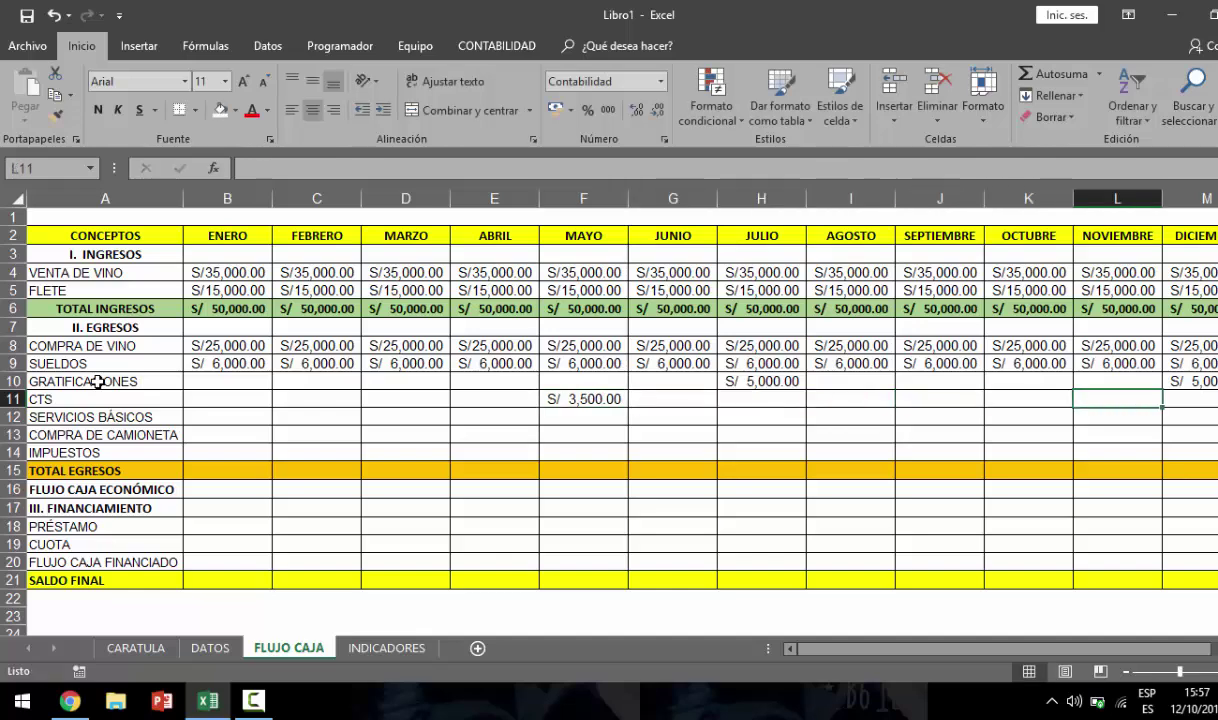
{"action": "type", "text": "3500"}
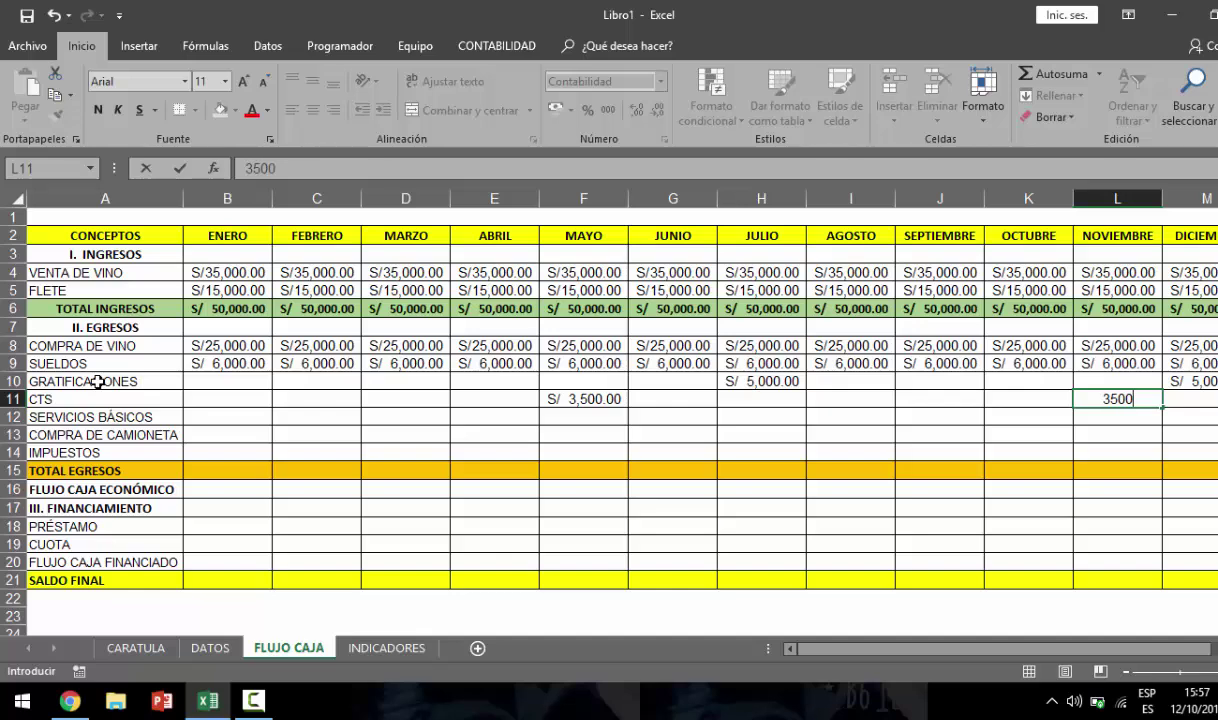
{"action": "key", "text": "Left"}
{"action": "key", "text": "Left"}
{"action": "key", "text": "Left"}
{"action": "key", "text": "Left"}
{"action": "key", "text": "Left"}
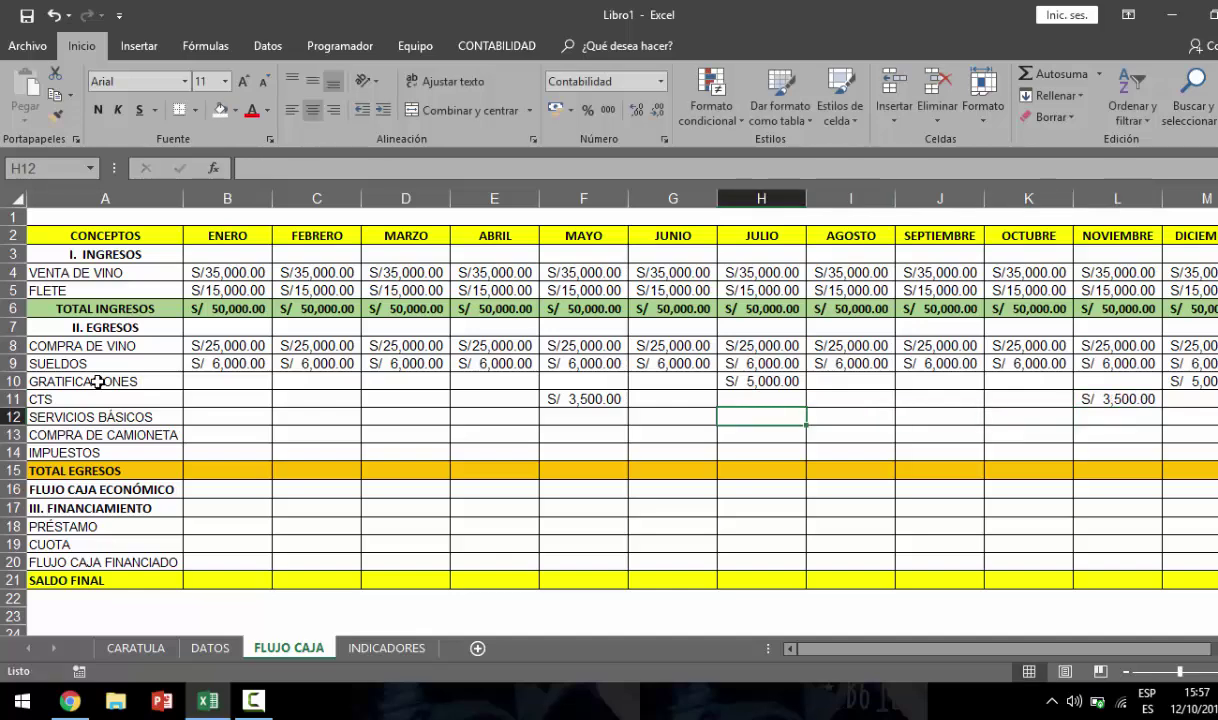
{"action": "key", "text": "Left"}
{"action": "key", "text": "Left"}
{"action": "key", "text": "Down"}
{"action": "key", "text": "Left"}
{"action": "key", "text": "Left"}
{"action": "key", "text": "Left"}
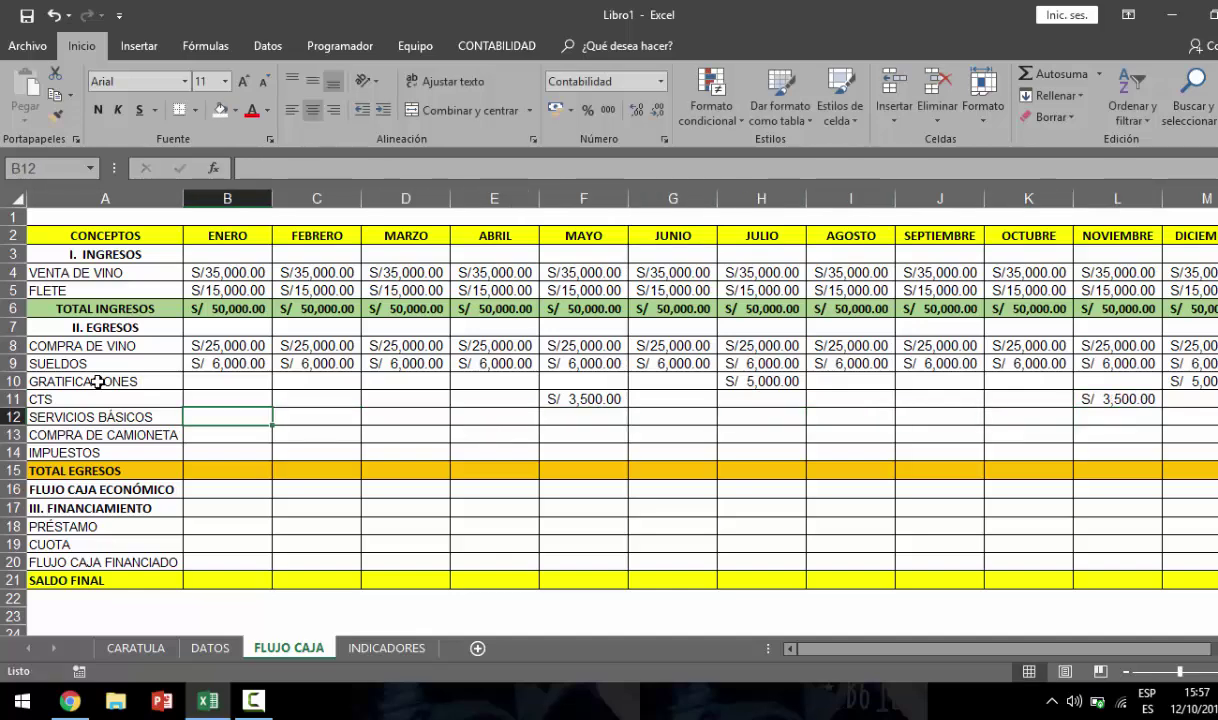
- Colour the basic-services expense line of the DATOS text red
{"action": "left_click", "coordinate": [200, 649]}
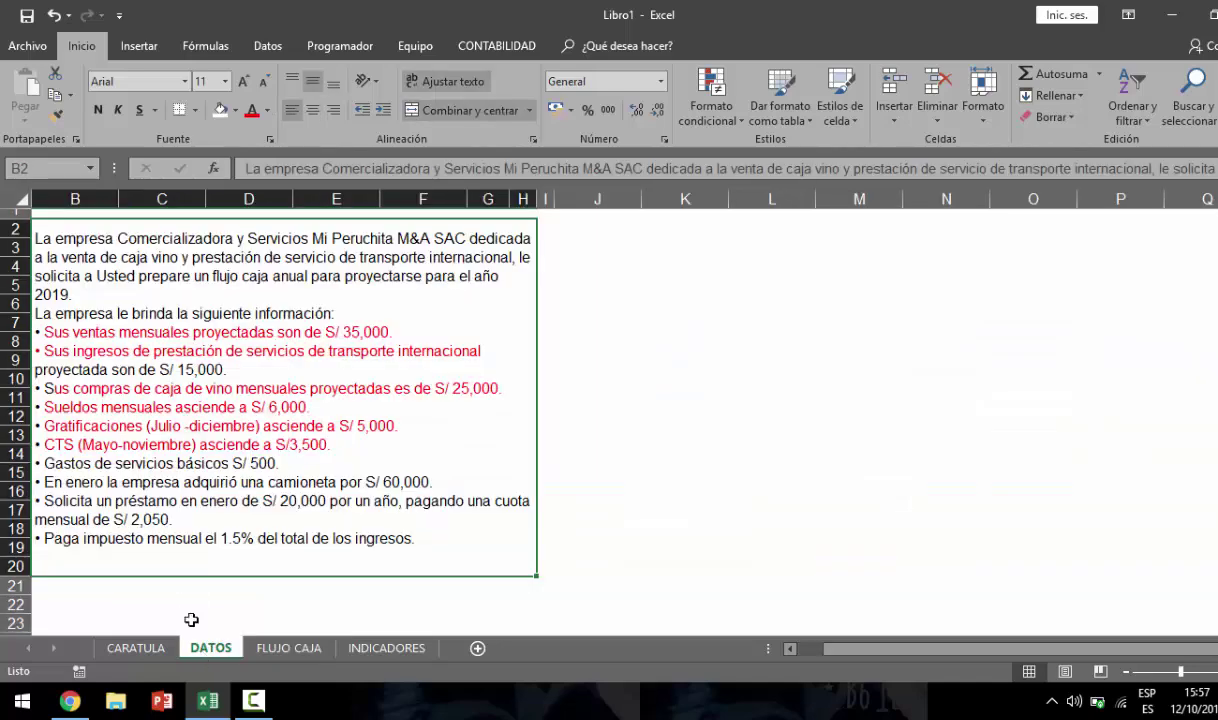
{"action": "double_click", "coordinate": [285, 463]}
{"action": "left_click_drag", "start_coordinate": [285, 463], "coordinate": [36, 460]}
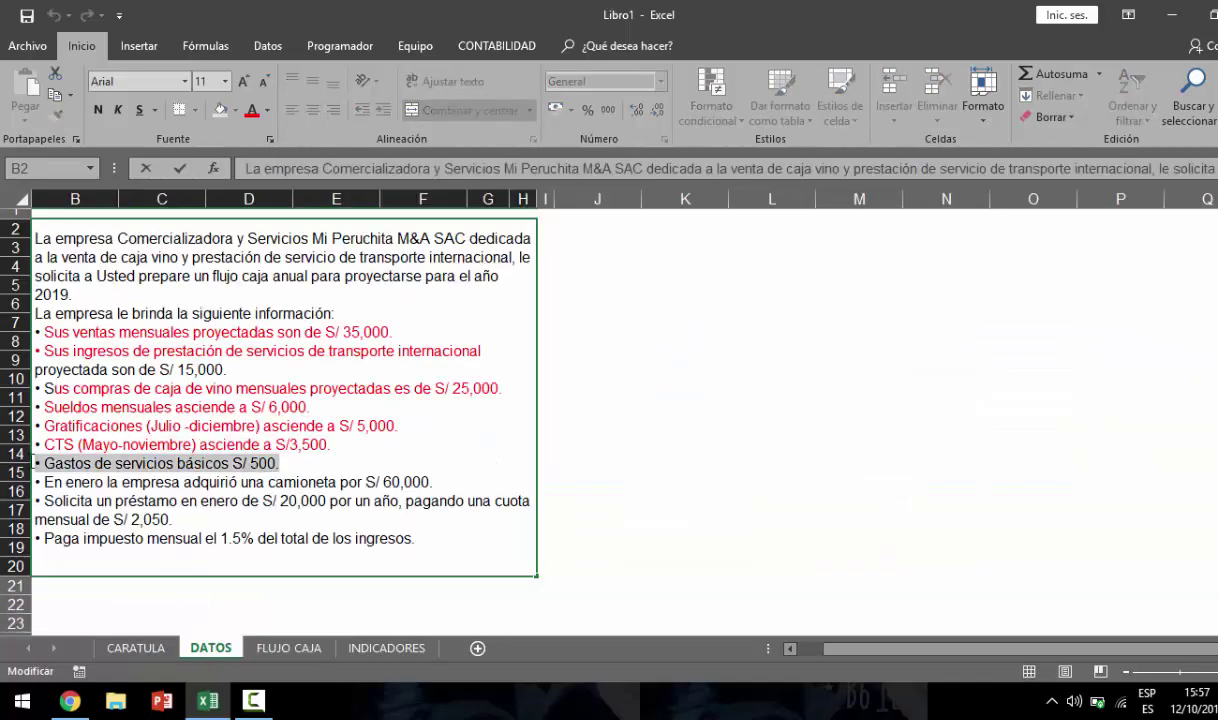
{"action": "left_click", "coordinate": [250, 110]}
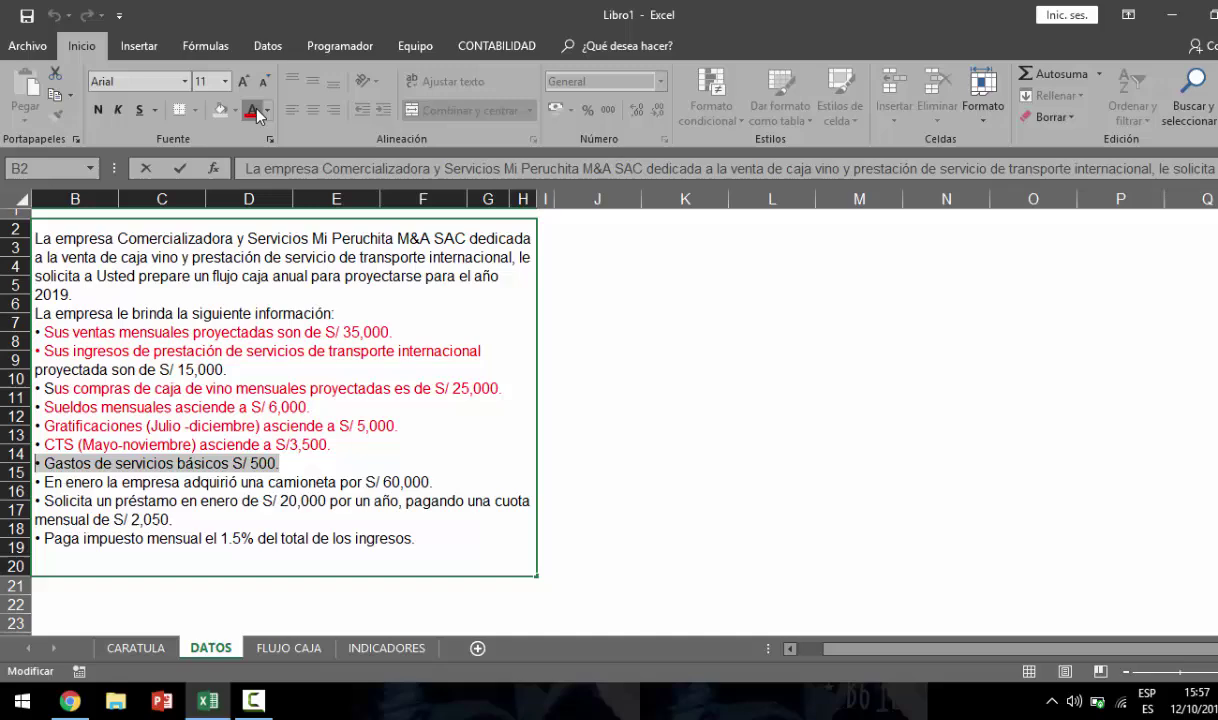
{"action": "left_click", "coordinate": [316, 460]}
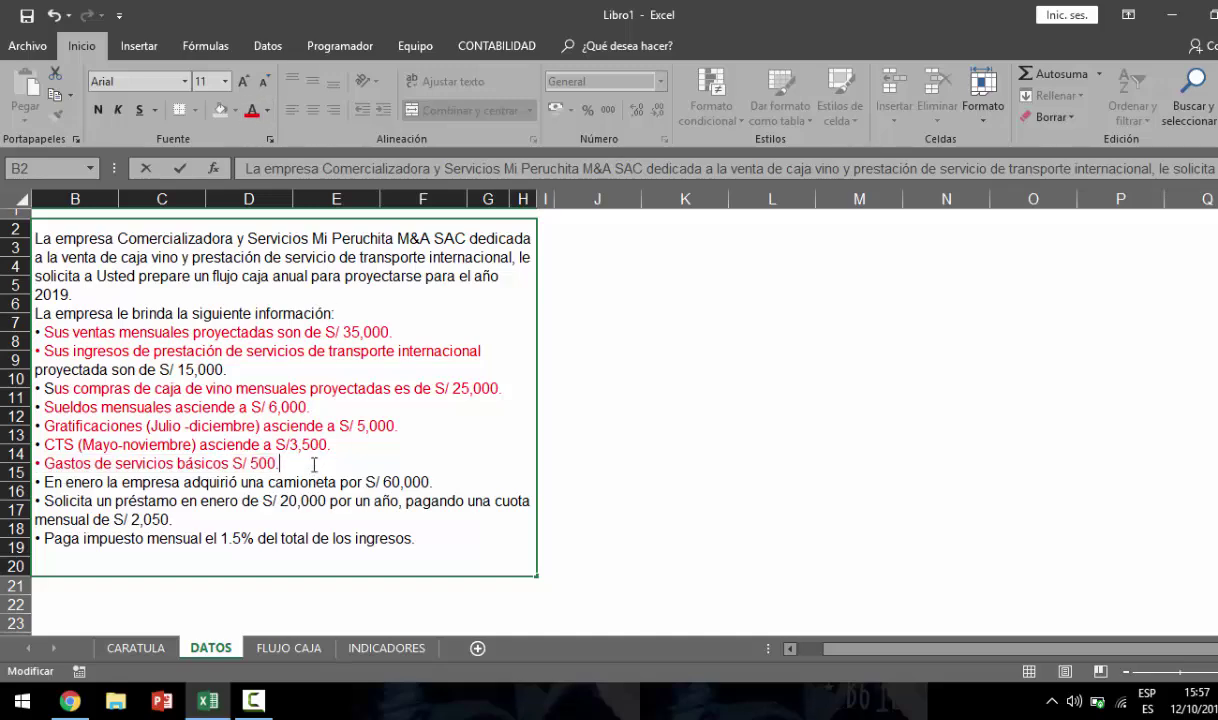
- Fill SERVICIOS BÁSICOS with 500 from January through December on FLUJO CAJA
{"action": "left_click", "coordinate": [280, 648]}
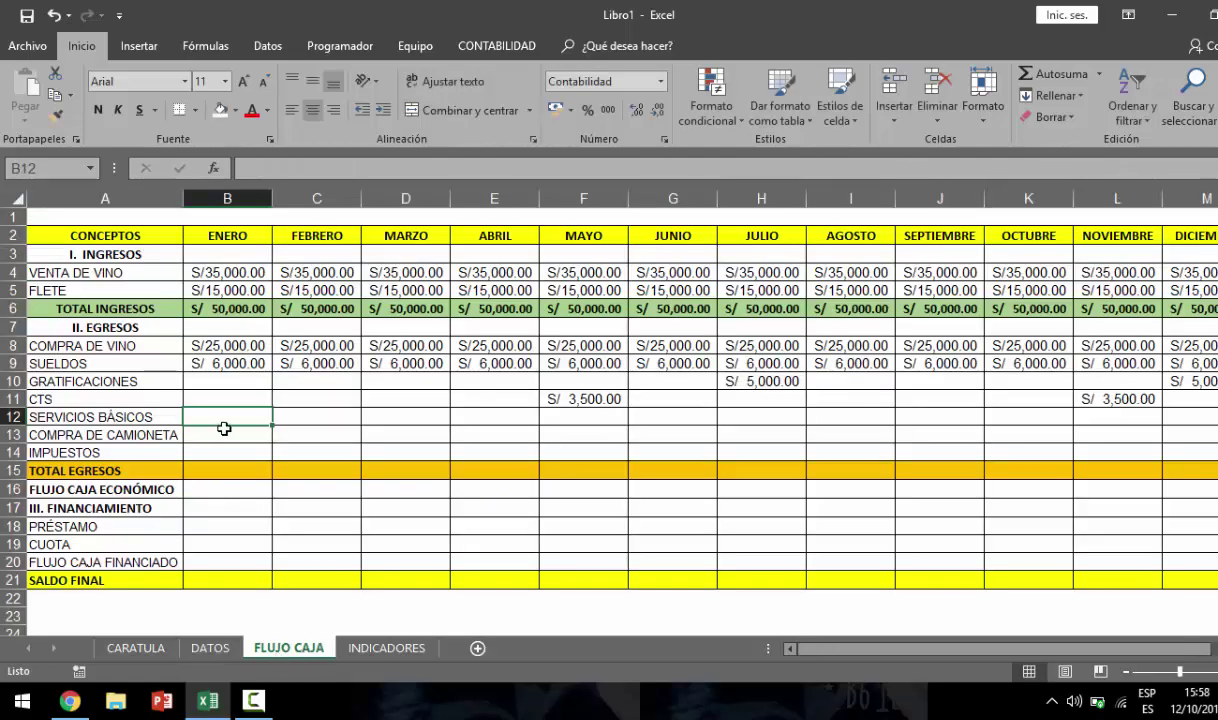
{"action": "type", "text": "5000"}
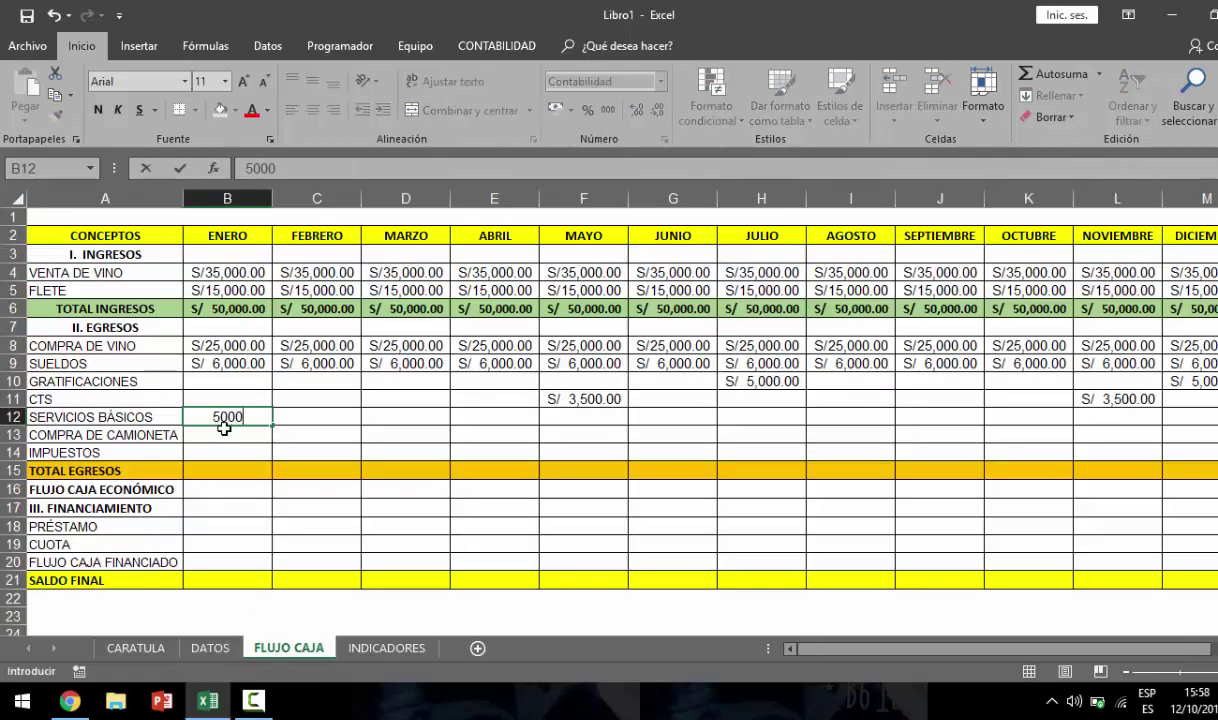
{"action": "key", "text": "BackSpace"}
{"action": "key", "text": "Return"}
{"action": "left_click", "coordinate": [245, 414]}
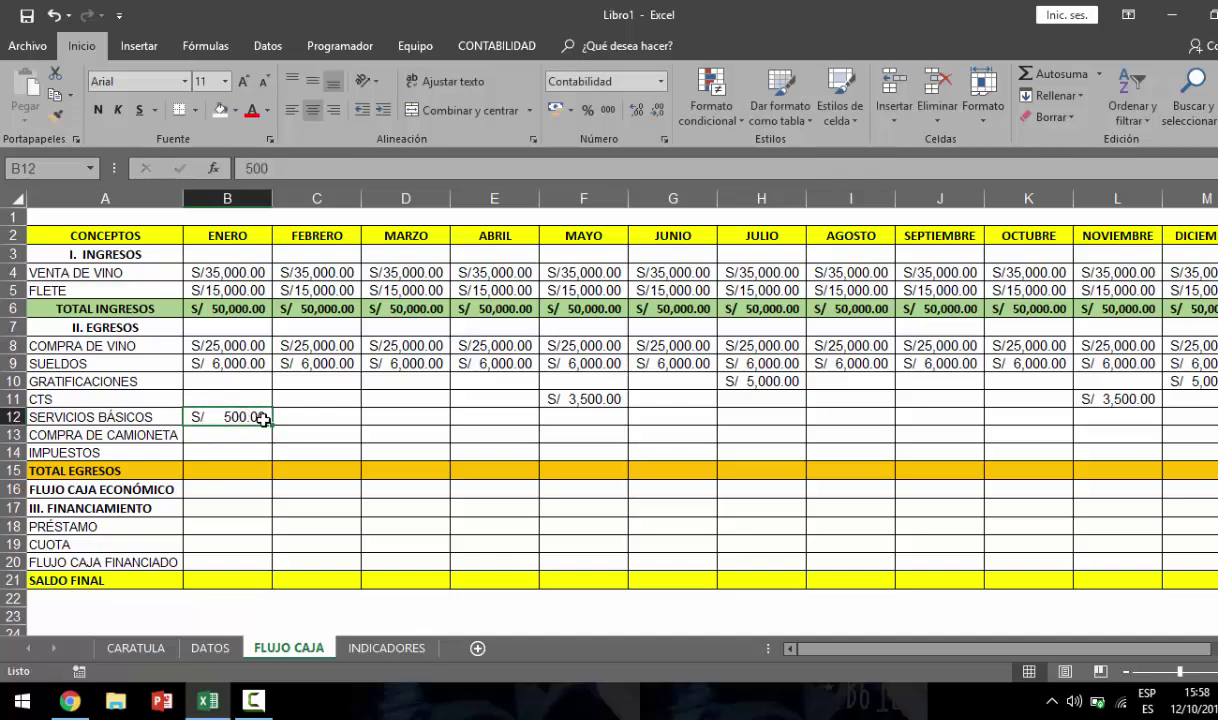
{"action": "mouse_move", "coordinate": [270, 425]}
{"action": "left_mouse_down"}
{"action": "mouse_move", "coordinate": [1180, 425]}
{"action": "mouse_move", "coordinate": [985, 428]}
{"action": "left_mouse_up"}
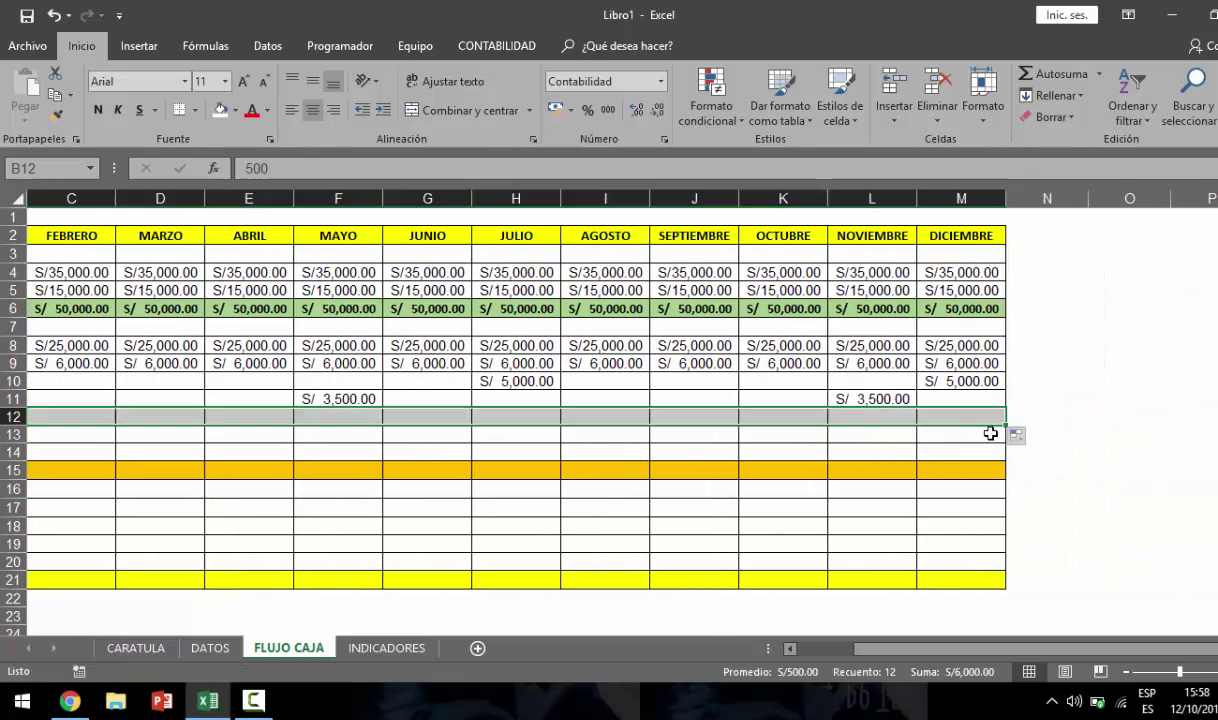
{"action": "left_click_drag", "start_coordinate": [878, 653], "coordinate": [845, 653]}
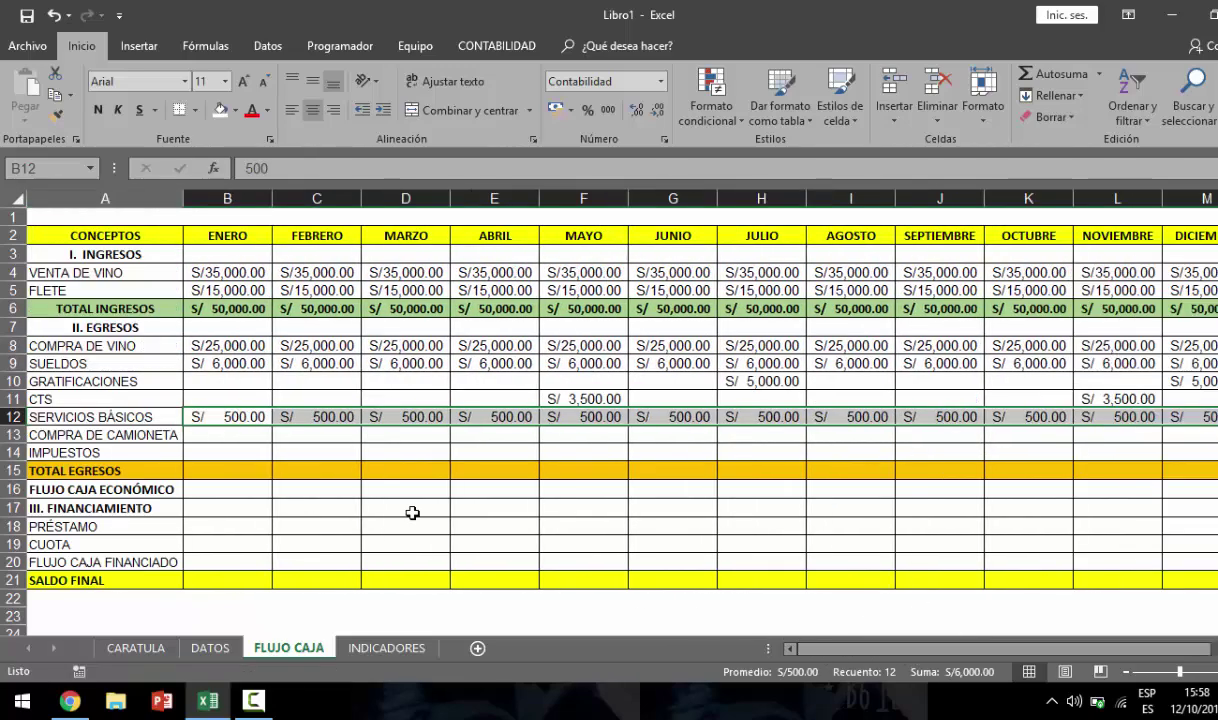
{"action": "left_click", "coordinate": [228, 436]}
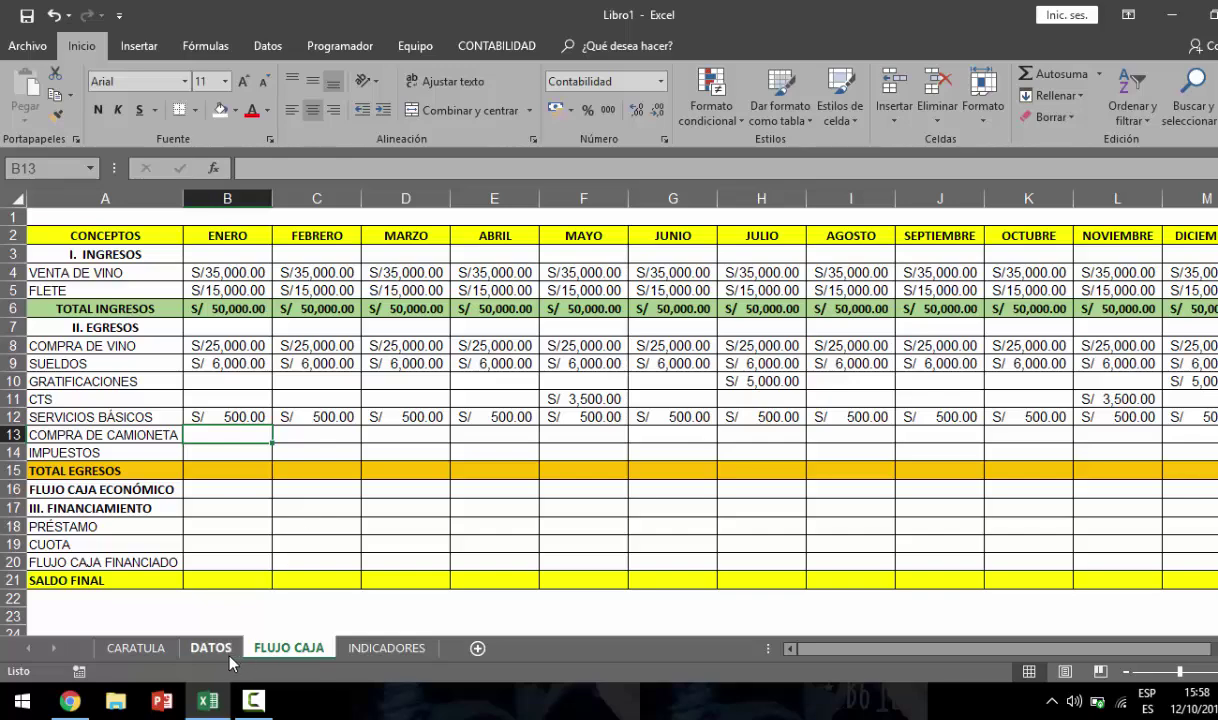
- Colour the DATOS line about the S/ 60,000 van purchase red
{"action": "left_click", "coordinate": [213, 650]}
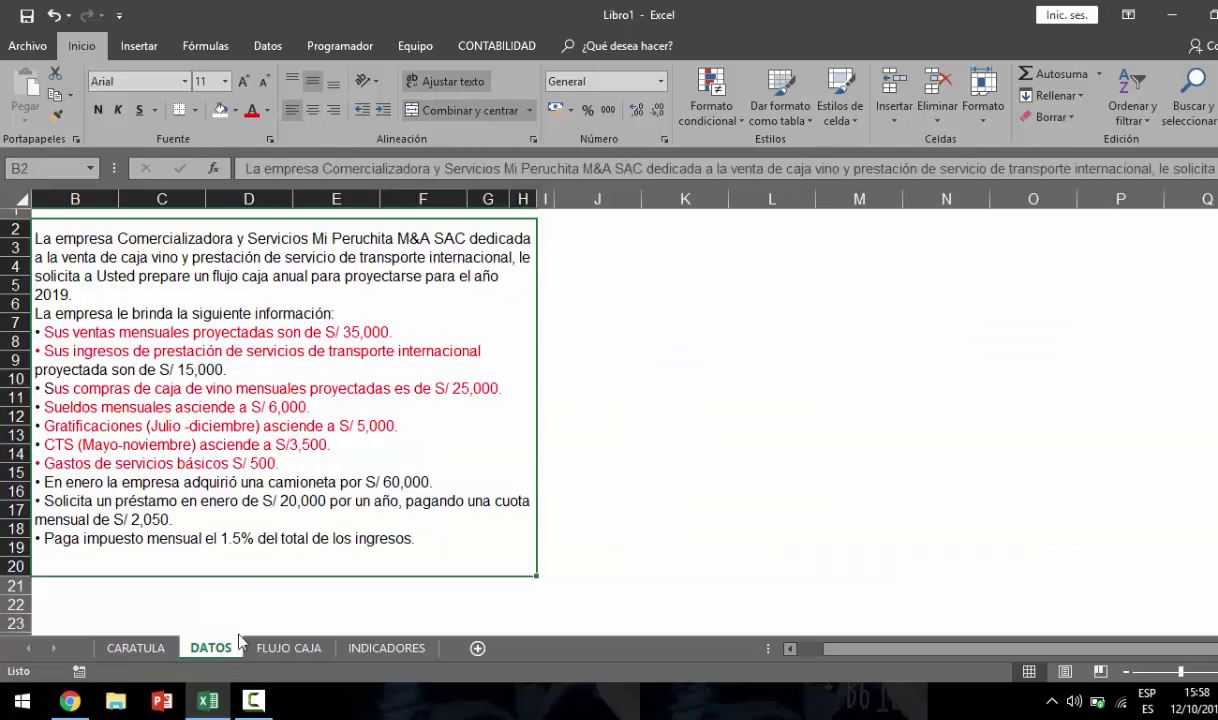
{"action": "double_click", "coordinate": [442, 484]}
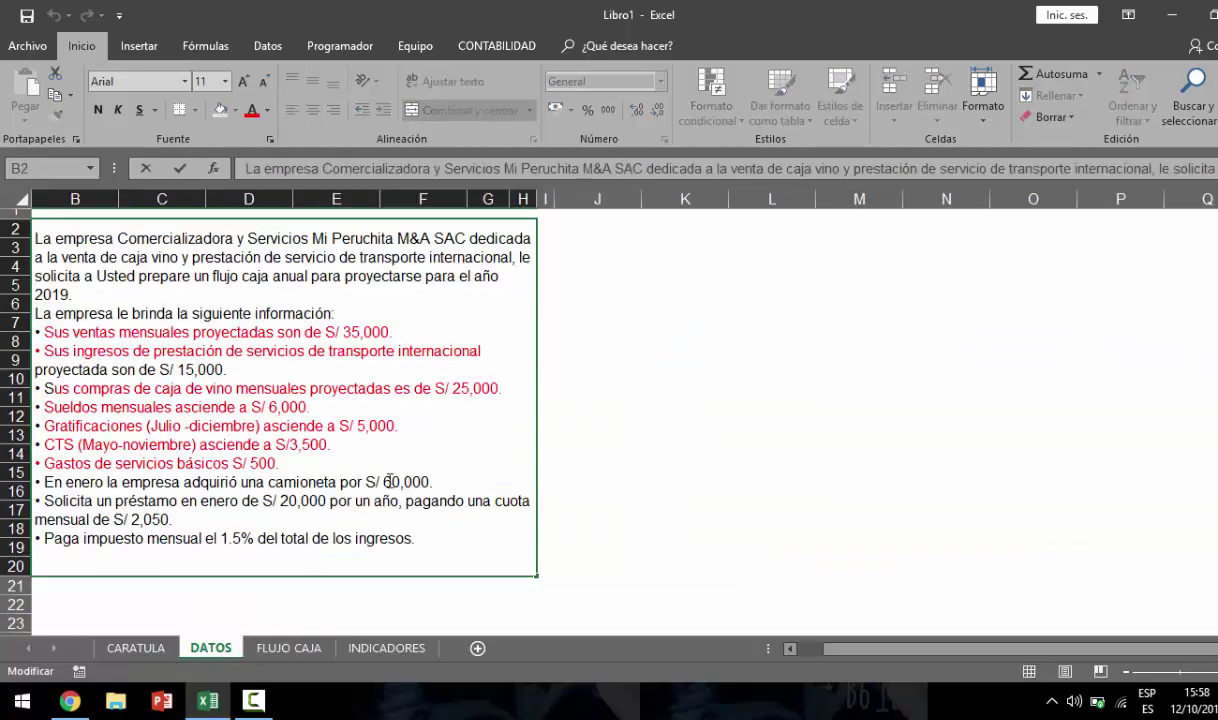
{"action": "left_click_drag", "start_coordinate": [433, 482], "coordinate": [36, 482]}
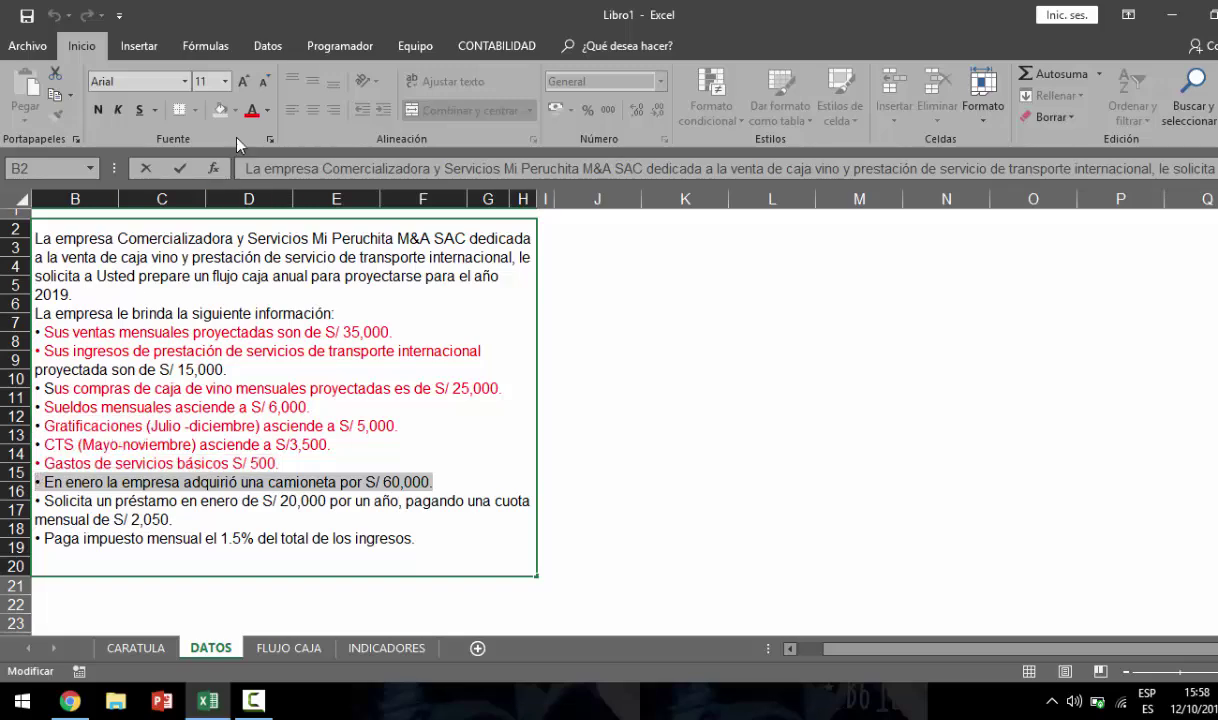
{"action": "left_click", "coordinate": [252, 110]}
{"action": "left_click", "coordinate": [371, 446]}
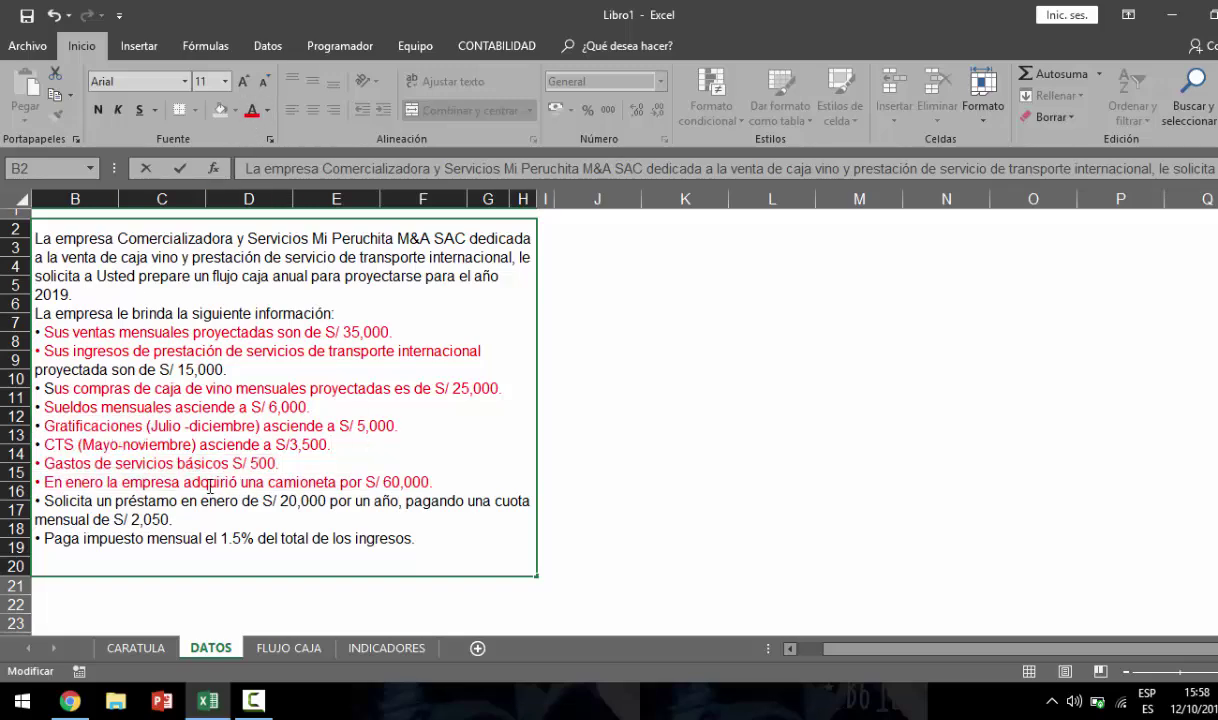
{"action": "left_click_drag", "start_coordinate": [183, 482], "coordinate": [431, 484]}
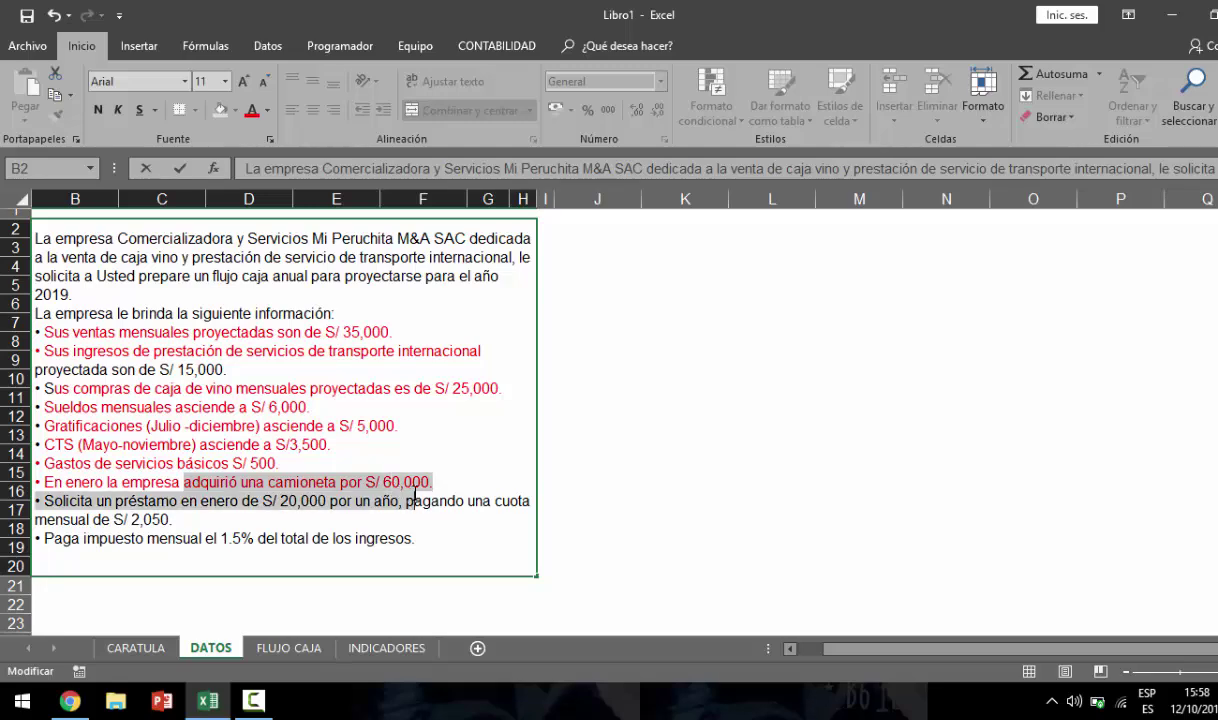
- Enter S/60,000 as ENERO's COMPRA DE CAMIONETA on FLUJO CAJA, then return to the DATOS sheet
{"action": "left_click", "coordinate": [353, 500]}
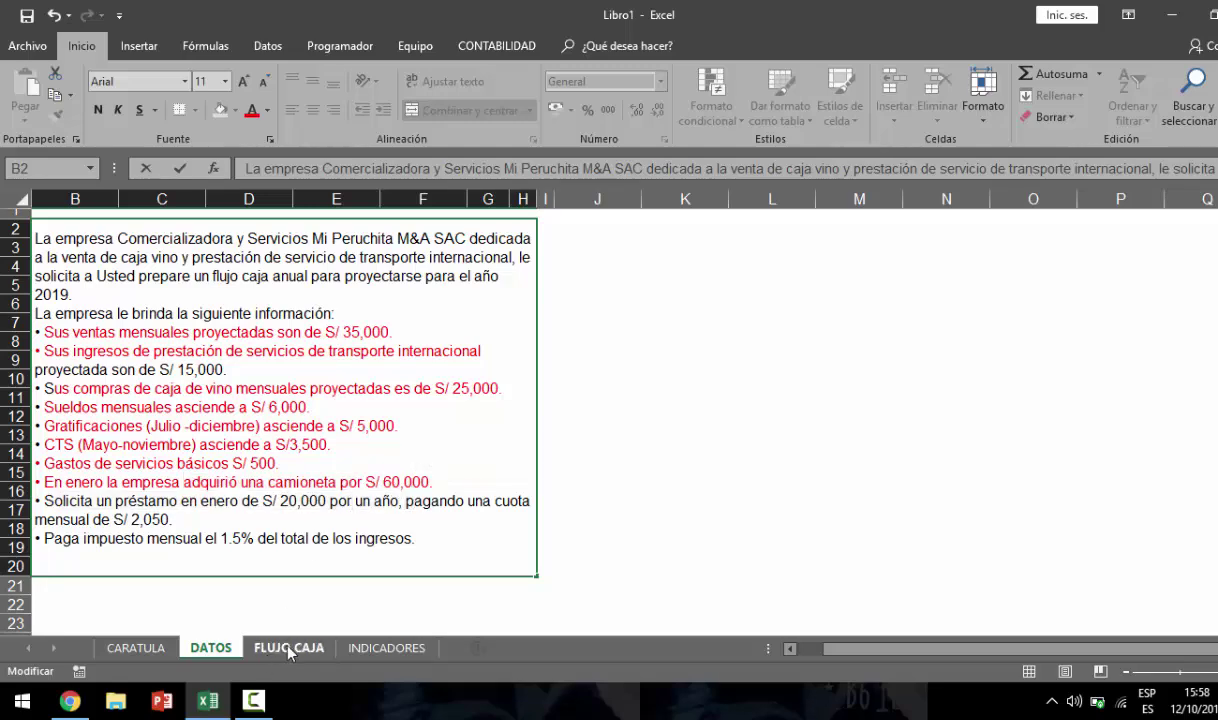
{"action": "left_click", "coordinate": [287, 648]}
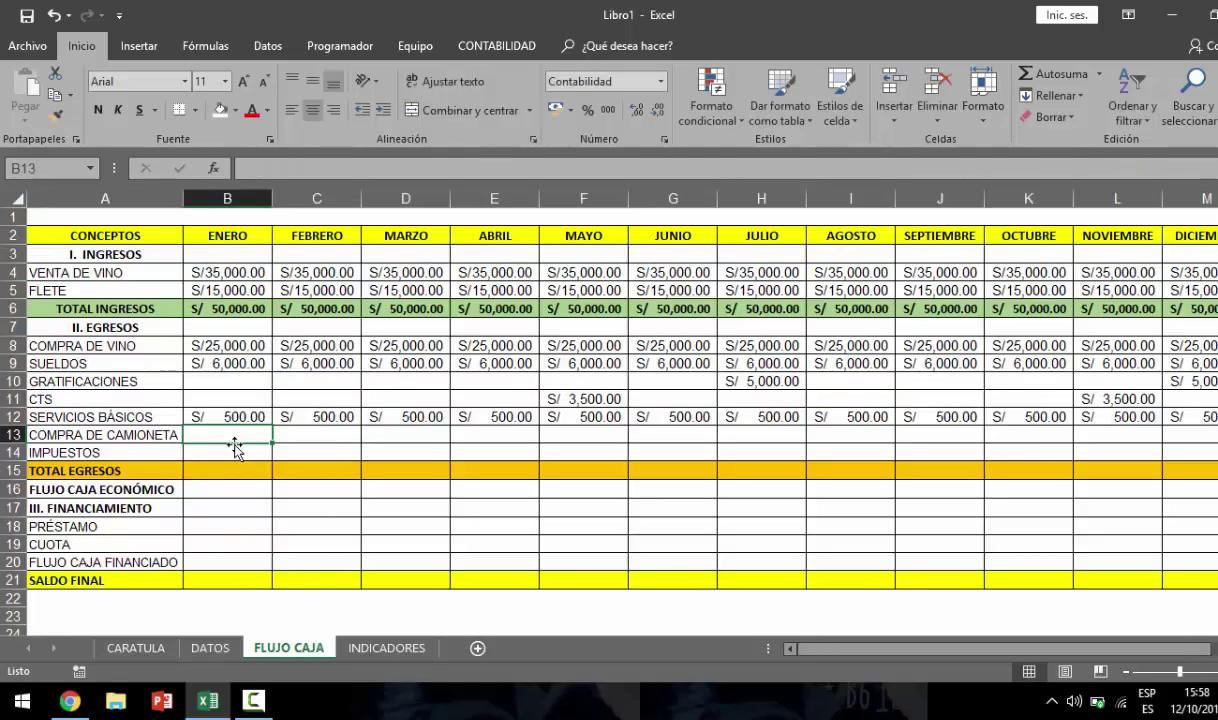
{"action": "type", "text": "6000"}
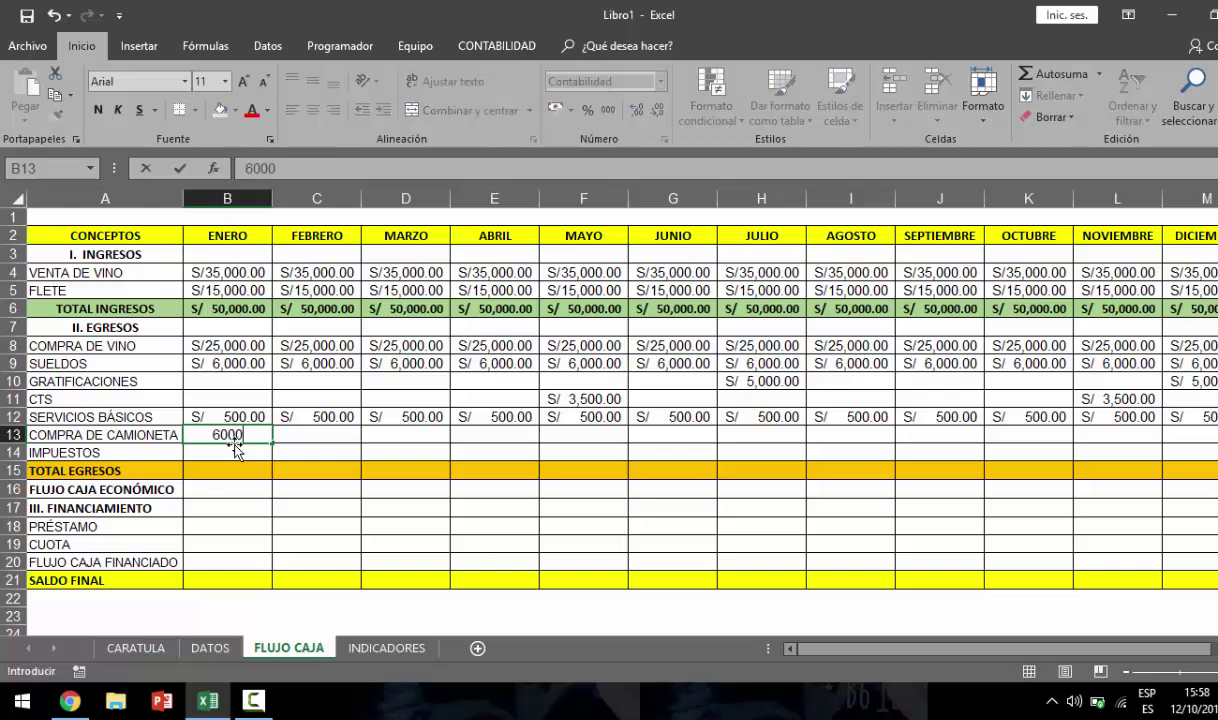
{"action": "type", "text": "0"}
{"action": "key", "text": "Return"}
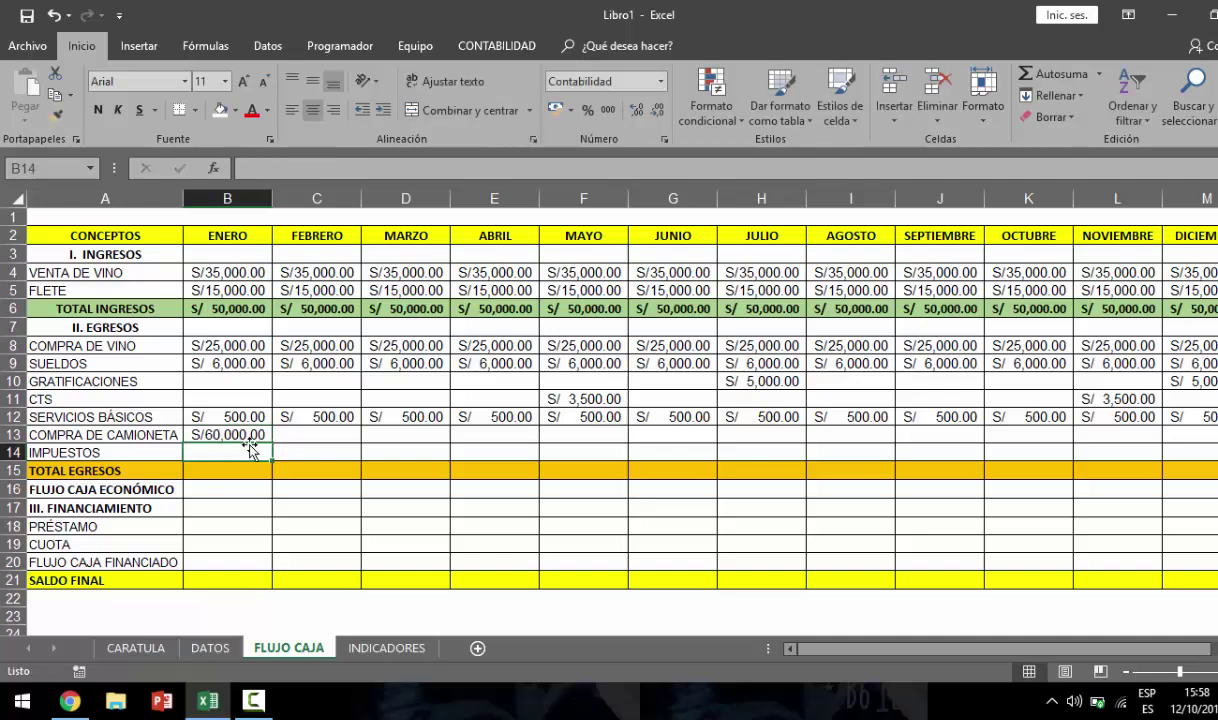
{"action": "left_click", "coordinate": [257, 435]}
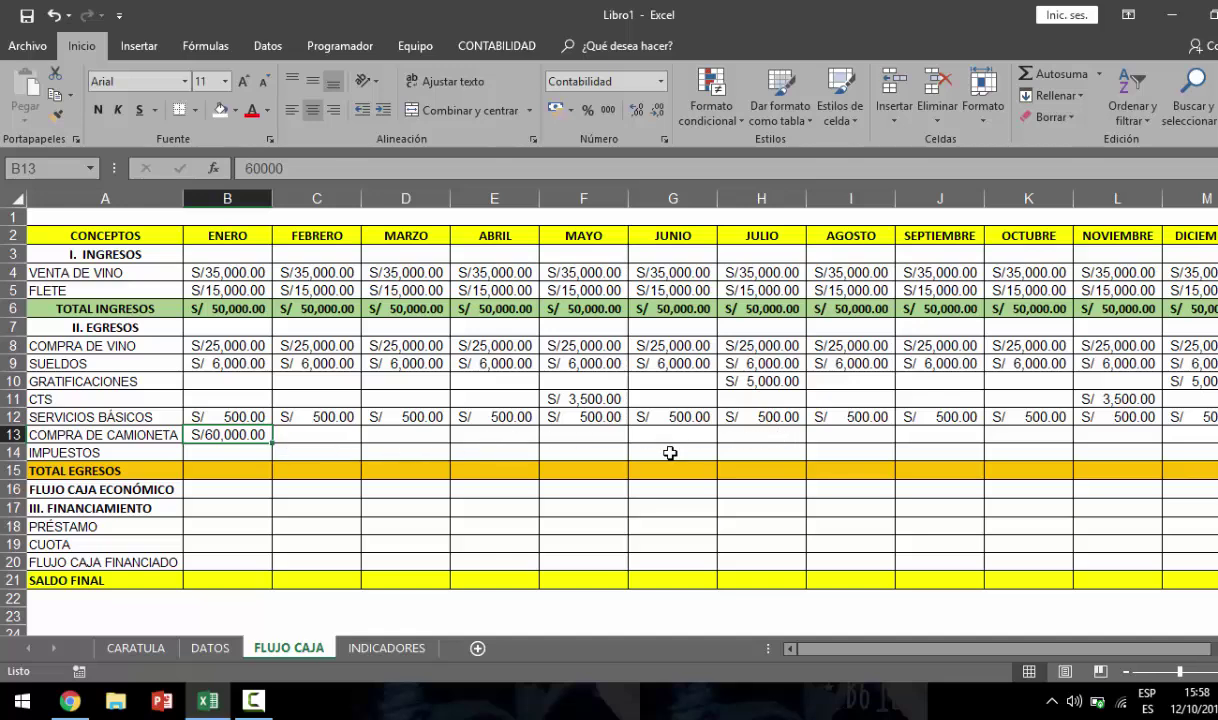
{"action": "right_click", "coordinate": [210, 648]}
{"action": "left_click", "coordinate": [116, 479]}
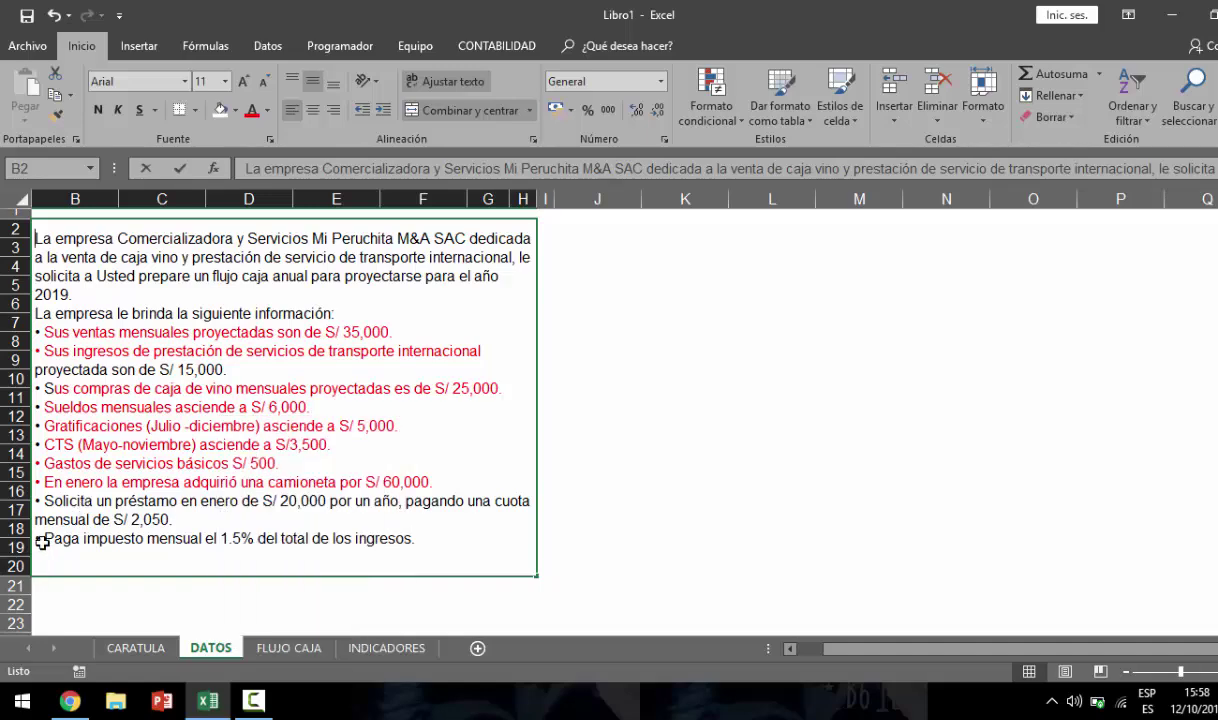
- Colour the monthly tax line of the DATOS description text red
{"action": "double_click", "coordinate": [43, 540]}
{"action": "left_click_drag", "start_coordinate": [43, 540], "coordinate": [470, 553]}
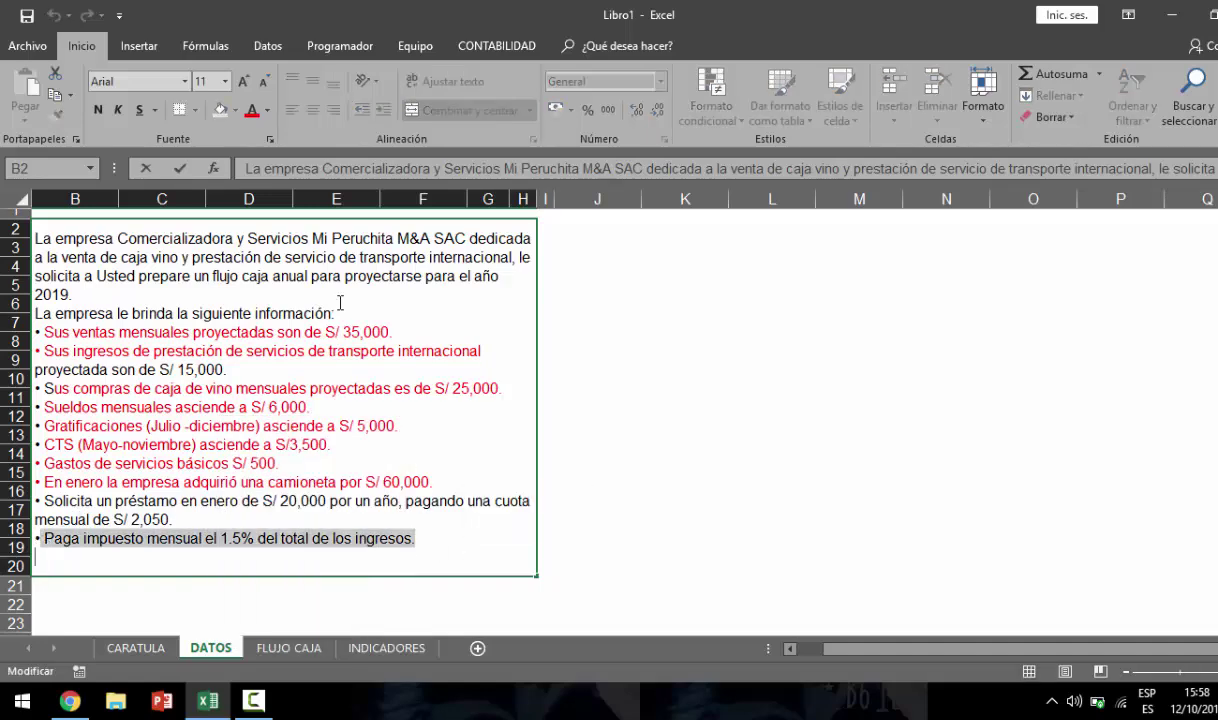
{"action": "left_click", "coordinate": [257, 116]}
{"action": "left_click", "coordinate": [603, 332]}
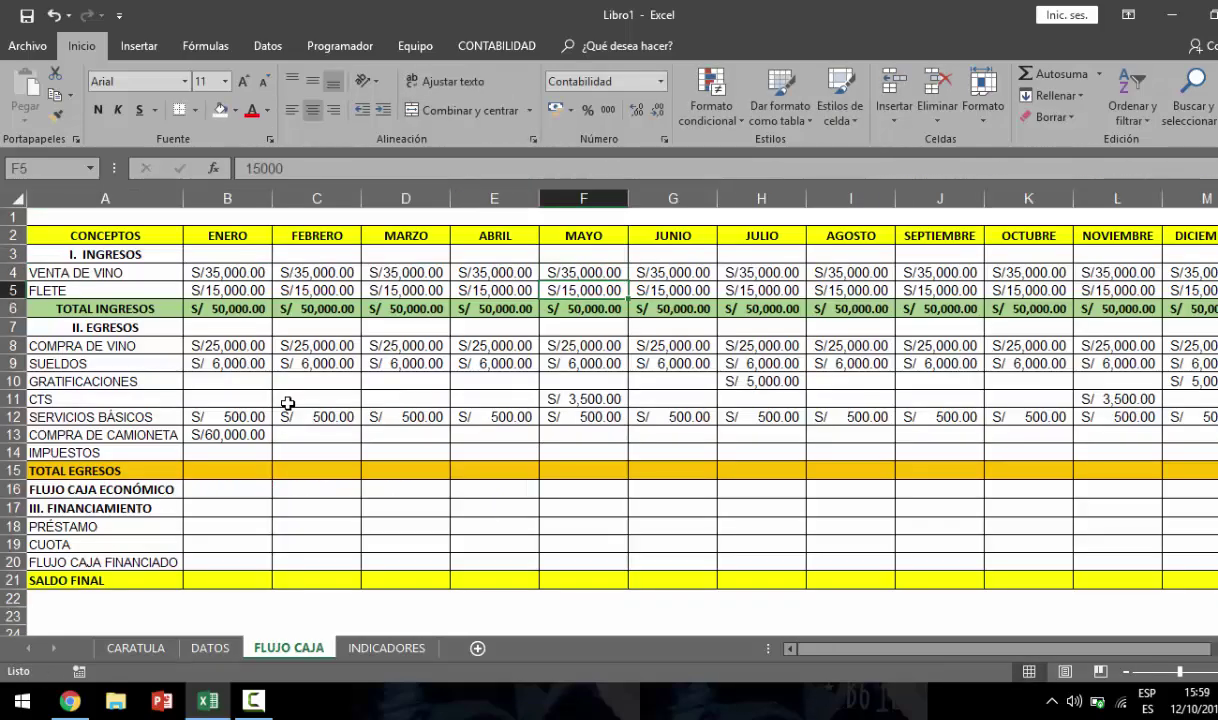
- Enter =1.5%*B6 in ENERO's IMPUESTOS cell, taxing 1.5% of total income
{"action": "key", "text": "Down"}
{"action": "key", "text": "Down"}
{"action": "key", "text": "Down"}
{"action": "key", "text": "Down"}
{"action": "key", "text": "Down"}
{"action": "key", "text": "Down"}
{"action": "key", "text": "Down"}
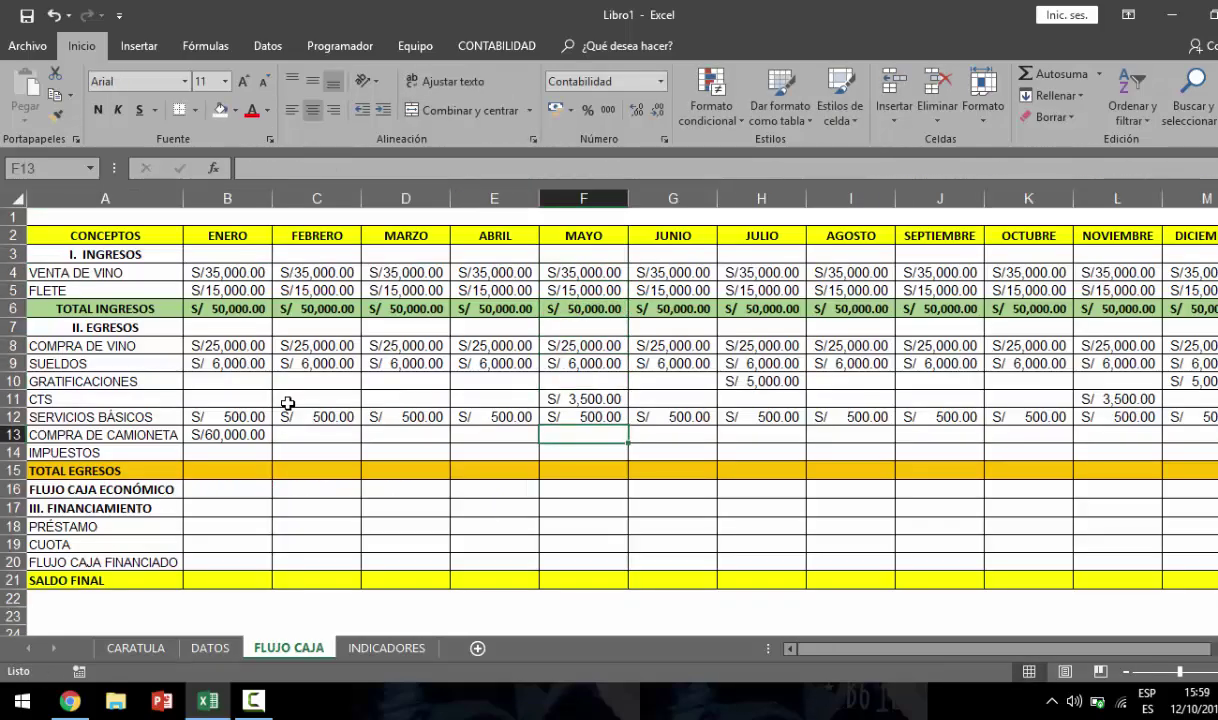
{"action": "key", "text": "Down"}
{"action": "key", "text": "Left"}
{"action": "key", "text": "Left"}
{"action": "key", "text": "Left"}
{"action": "key", "text": "Left"}
{"action": "key", "text": "Down"}
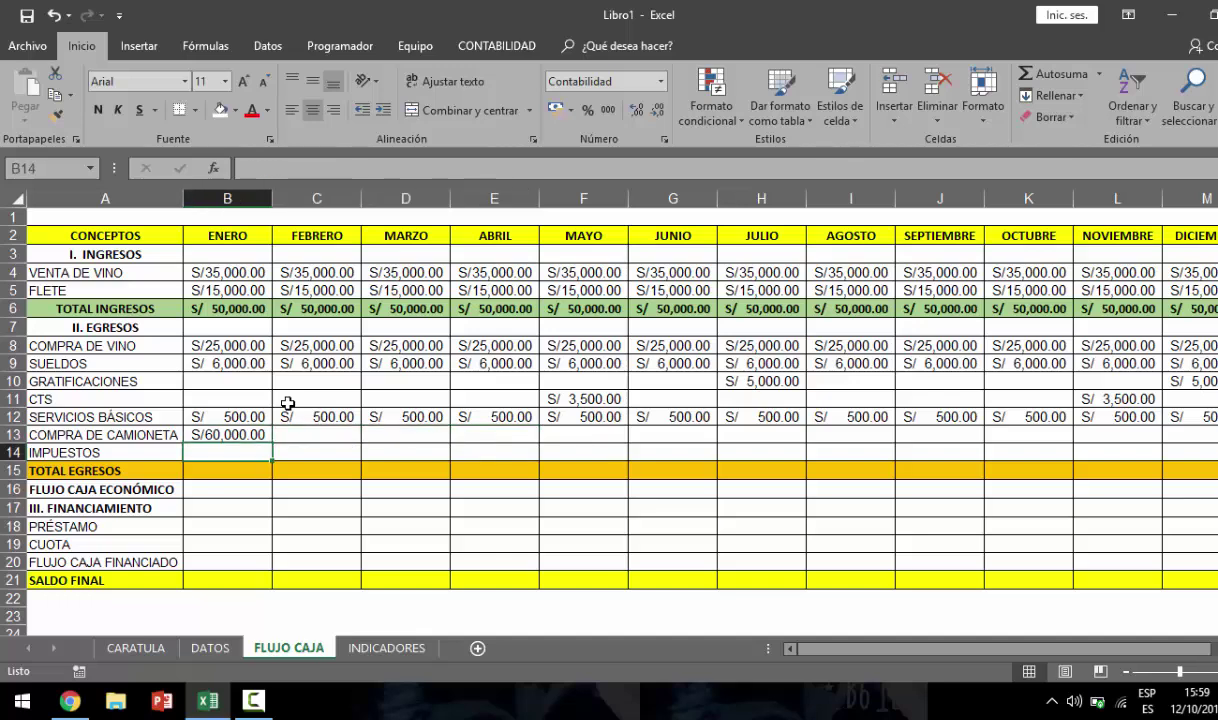
{"action": "type", "text": "=1."}
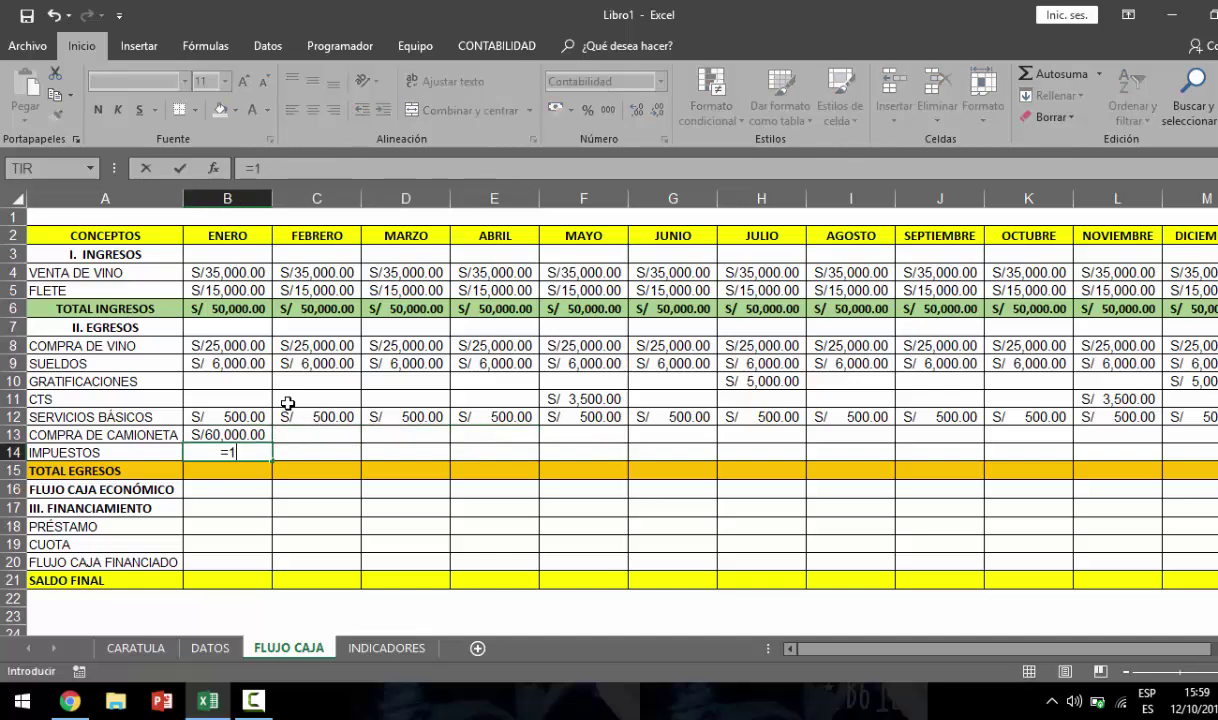
{"action": "type", "text": "5"}
{"action": "type", "text": "%"}
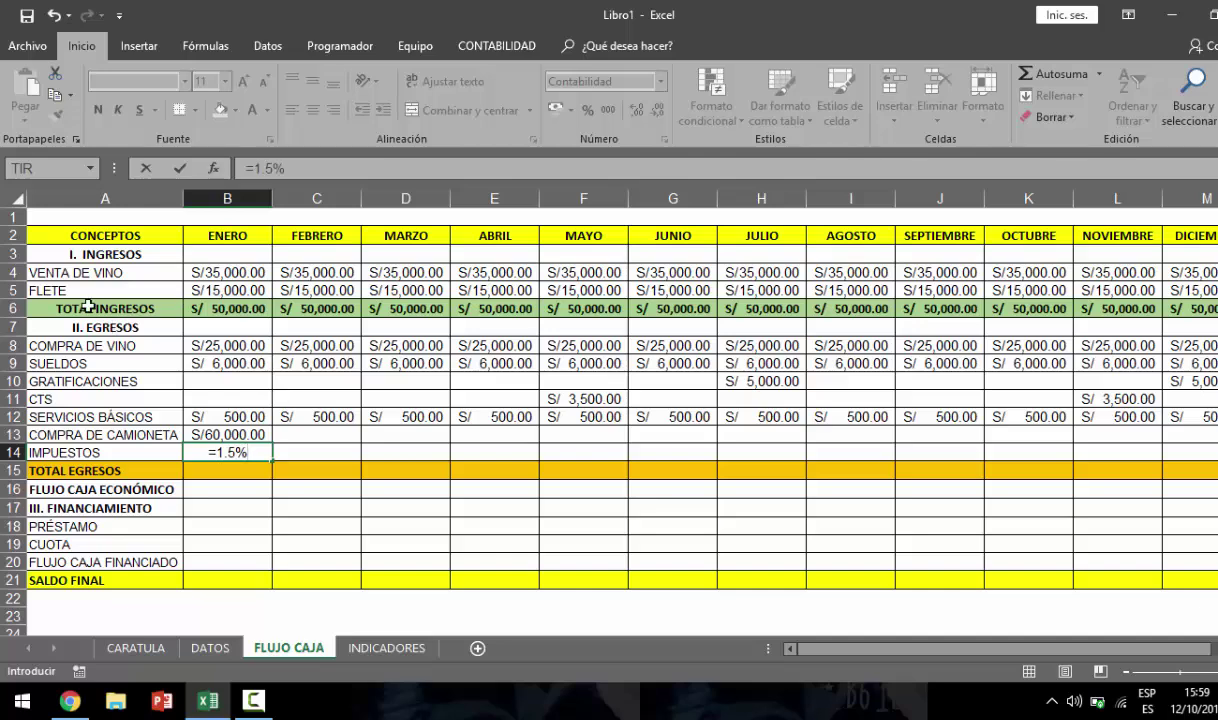
{"action": "left_click", "coordinate": [231, 308]}
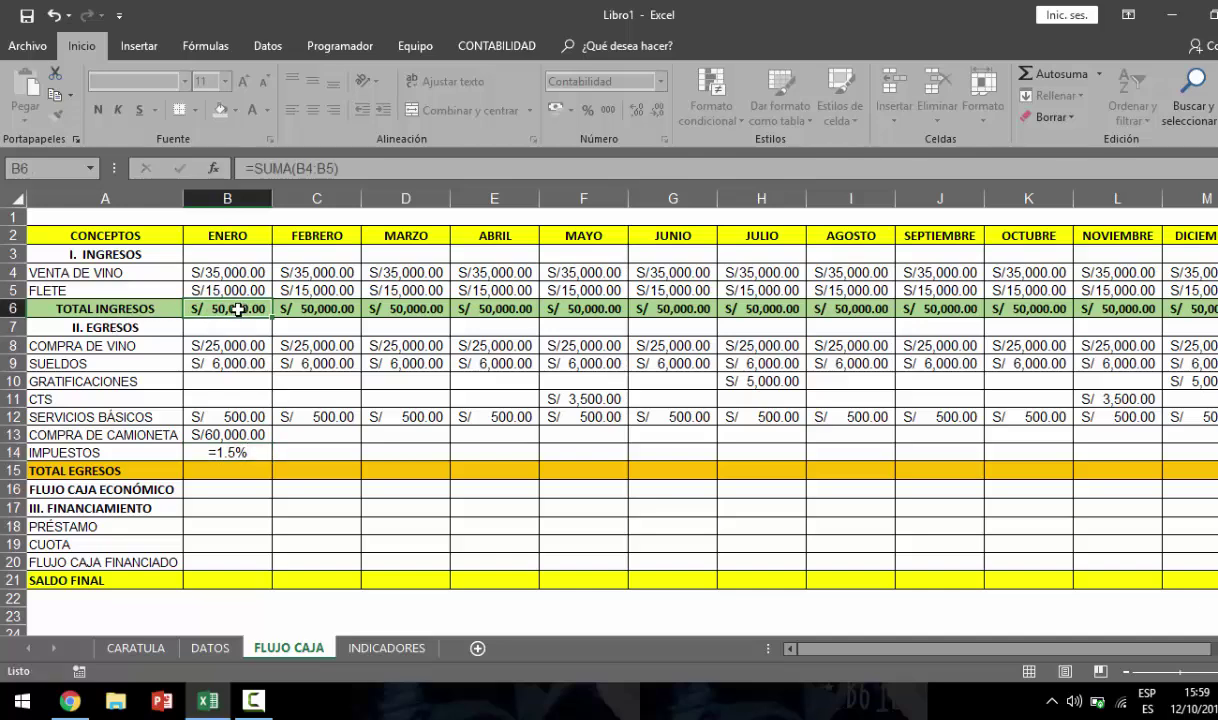
{"action": "left_click", "coordinate": [245, 451]}
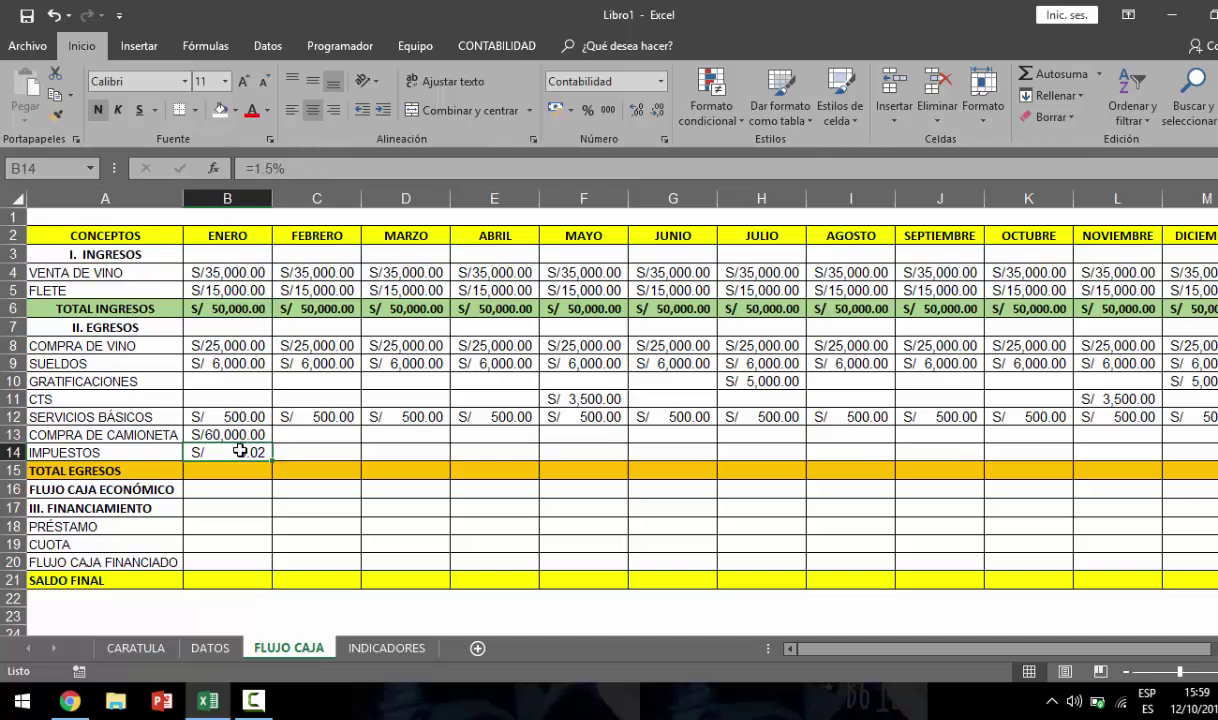
{"action": "double_click", "coordinate": [238, 452]}
{"action": "type", "text": "*"}
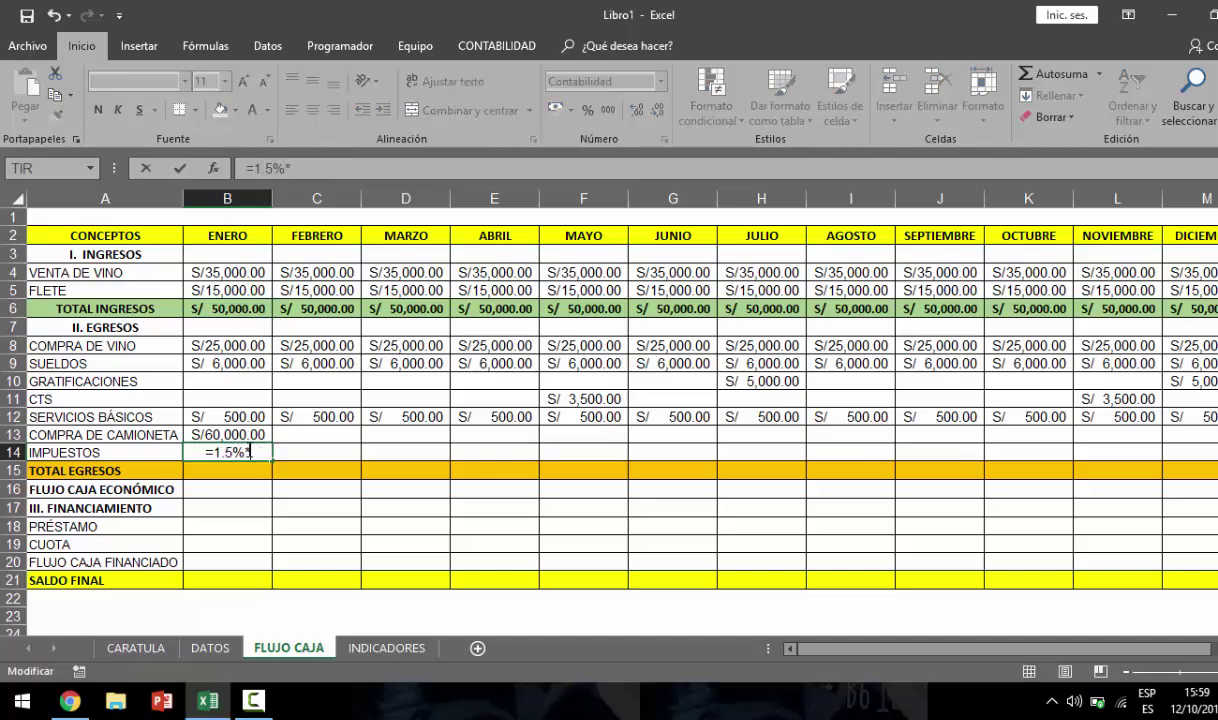
{"action": "left_click", "coordinate": [244, 306]}
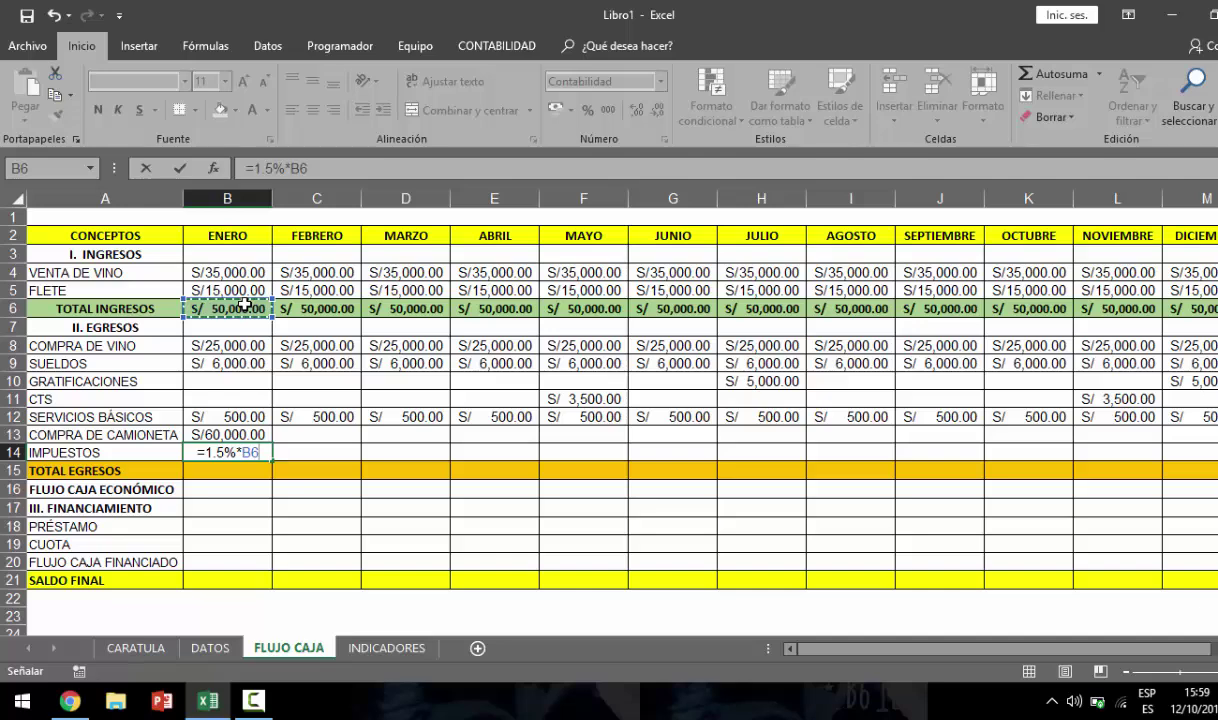
{"action": "key", "text": "Return"}
- Fill the IMPUESTOS formula across all months, giving S/ 750.00 each
{"action": "left_click", "coordinate": [250, 452]}
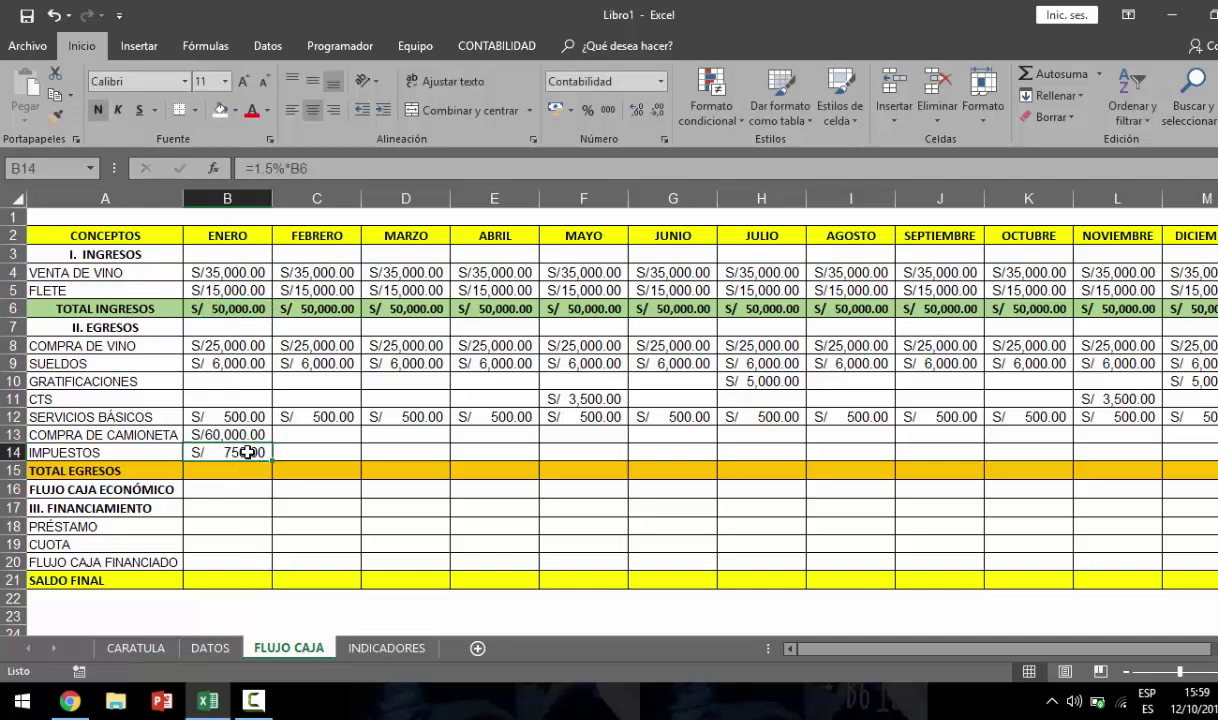
{"action": "left_click_drag", "start_coordinate": [275, 461], "coordinate": [1052, 435]}
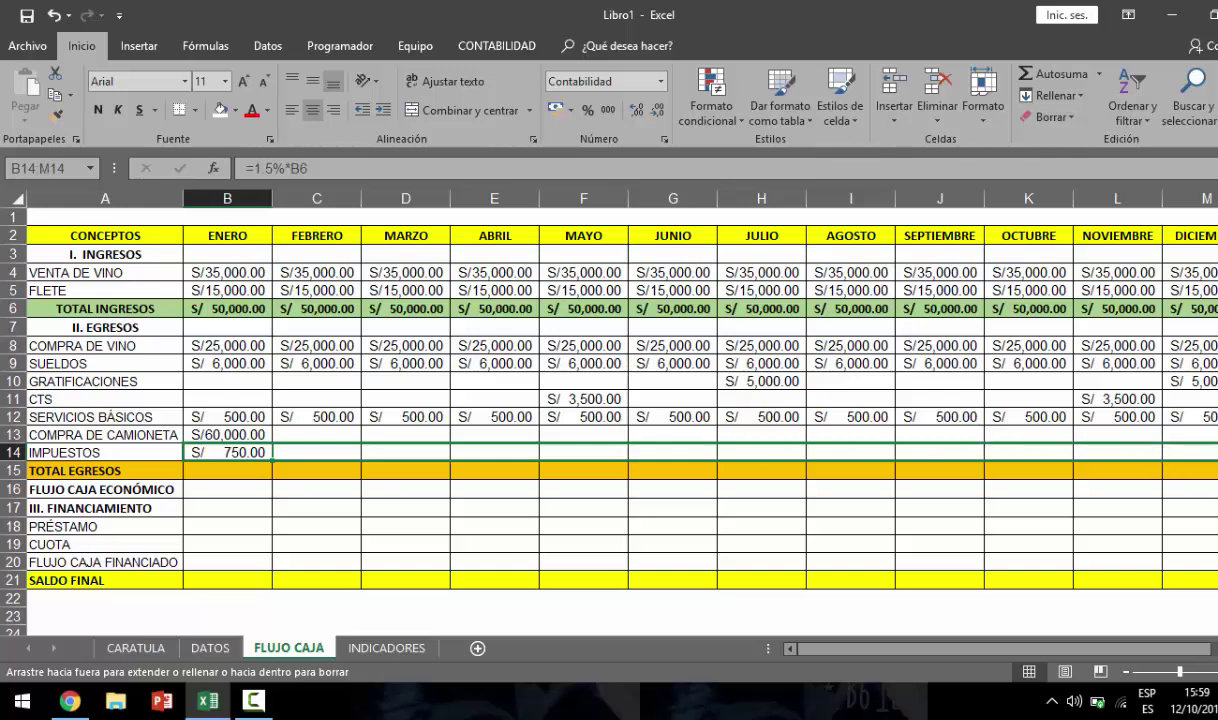
{"action": "left_click_drag", "start_coordinate": [1052, 435], "coordinate": [1145, 435]}
{"action": "left_click_drag", "start_coordinate": [228, 345], "coordinate": [238, 468]}
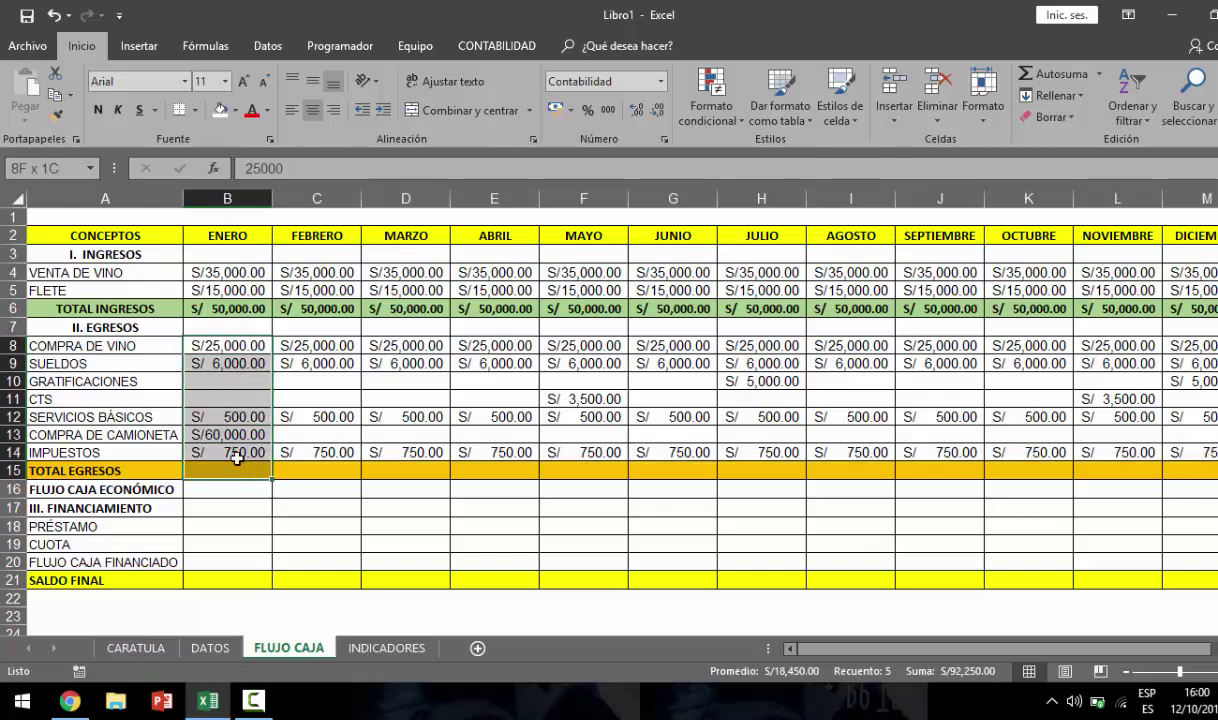
- AutoSum ENERO's expenses into TOTAL EGRESOS (S/ 92,250.00) and fill the total across every month
{"action": "left_click", "coordinate": [1047, 73]}
{"action": "left_click", "coordinate": [476, 455]}
{"action": "left_click", "coordinate": [228, 469]}
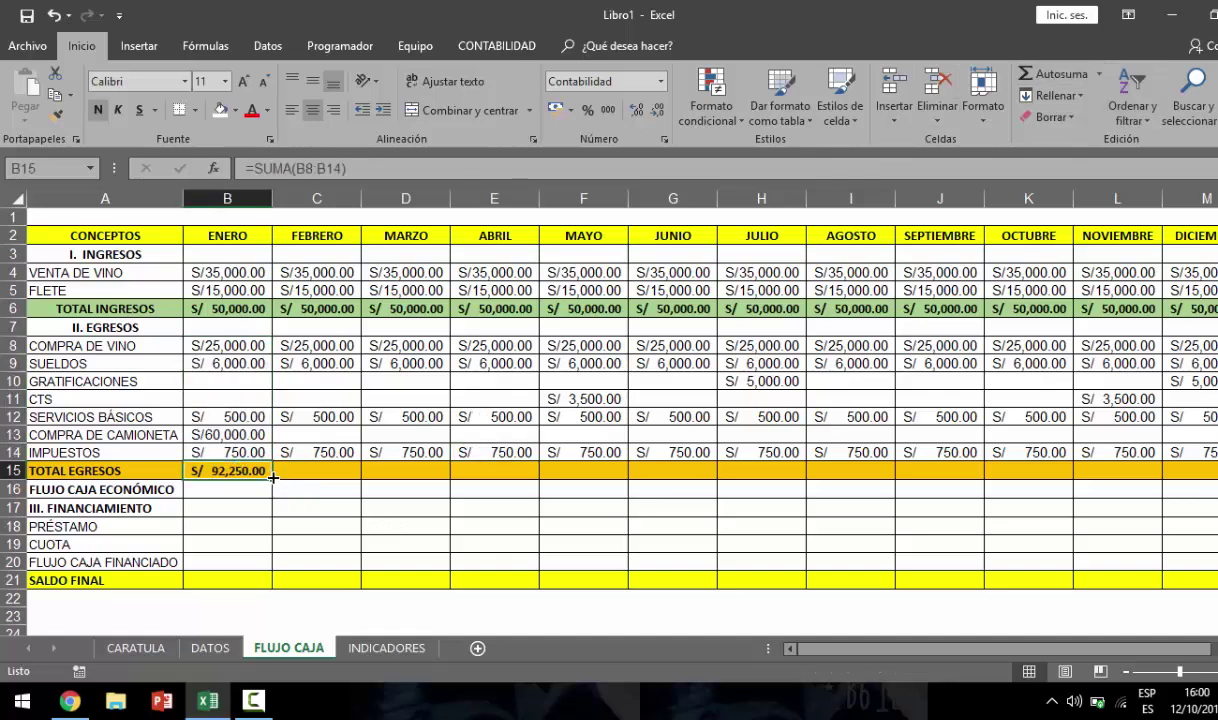
{"action": "left_click_drag", "start_coordinate": [272, 478], "coordinate": [335, 472]}
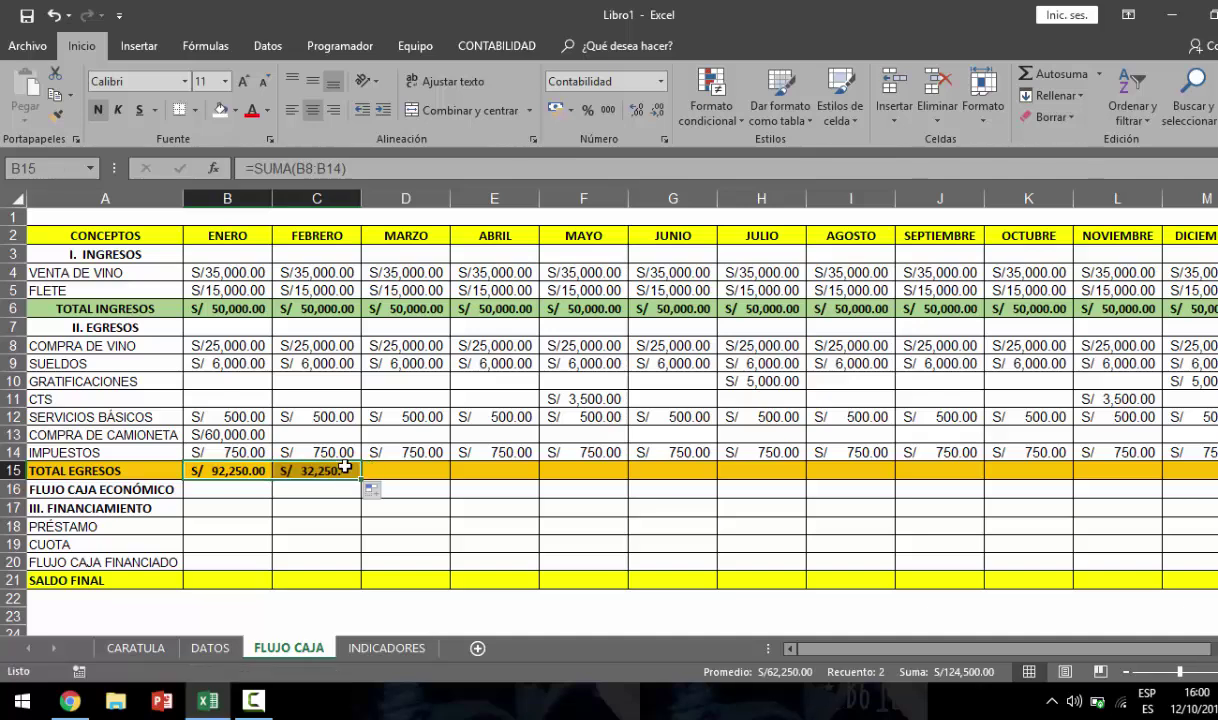
{"action": "left_click", "coordinate": [325, 470]}
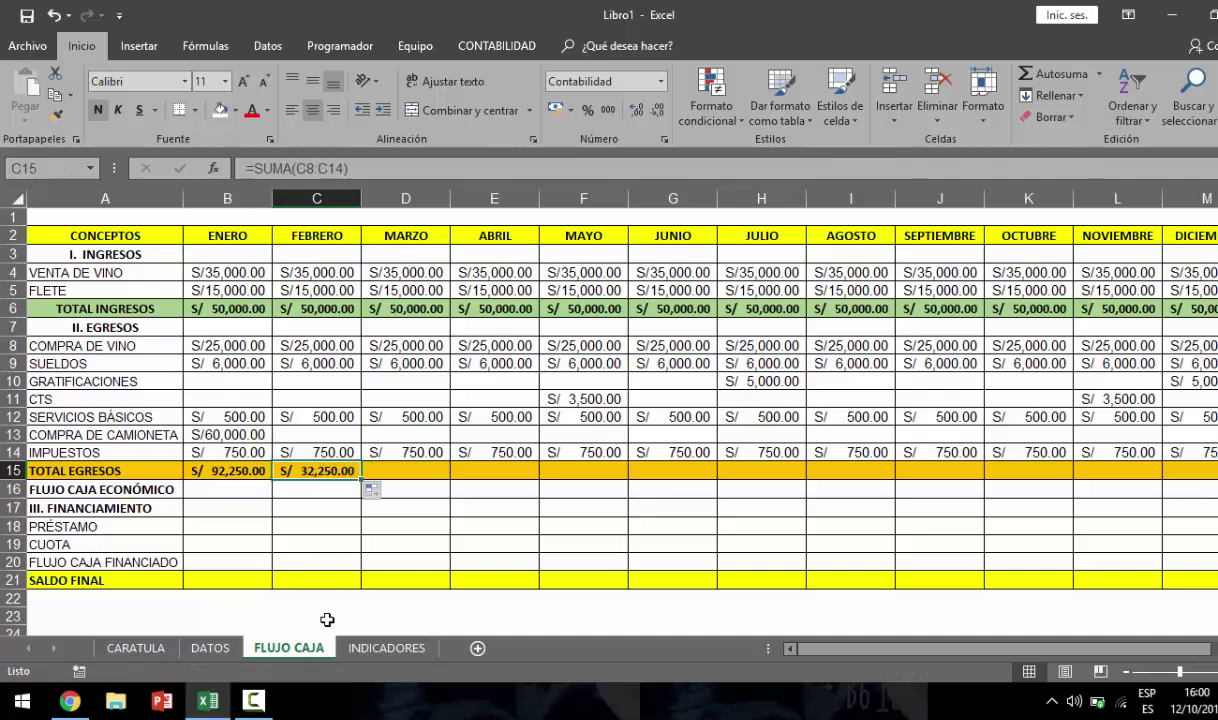
{"action": "left_click_drag", "start_coordinate": [361, 478], "coordinate": [1205, 472]}
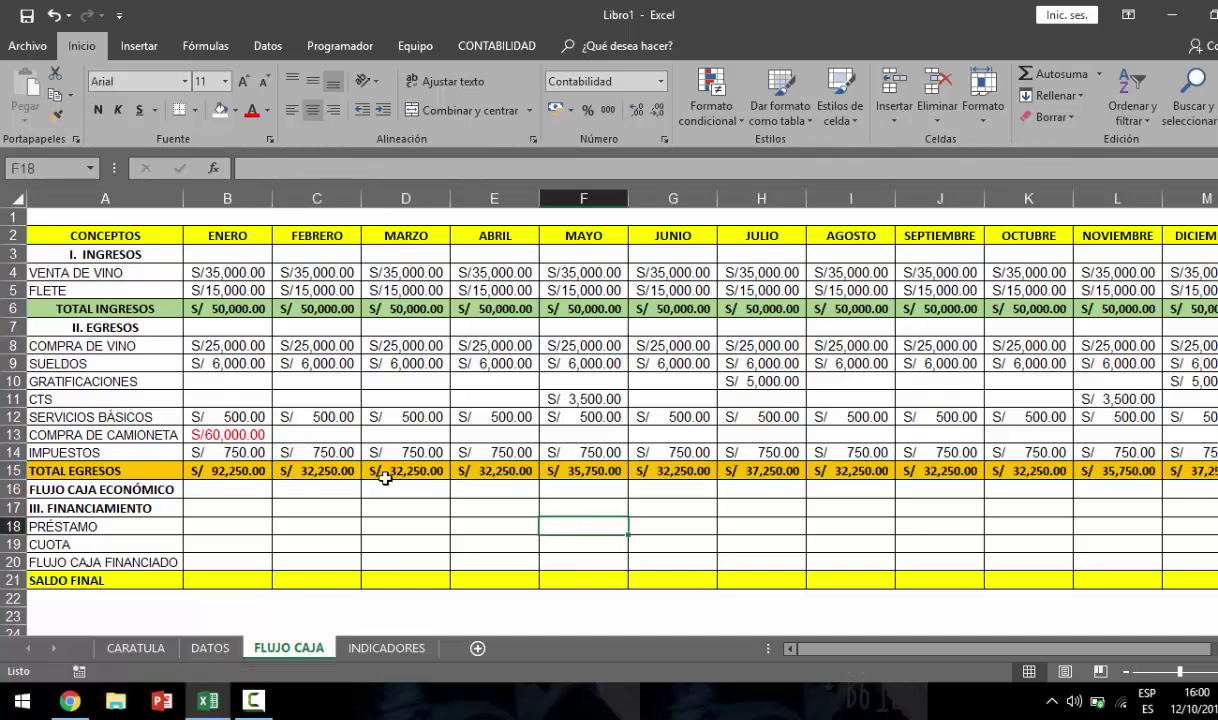
{"action": "key", "text": "Left"}
{"action": "key", "text": "Down"}
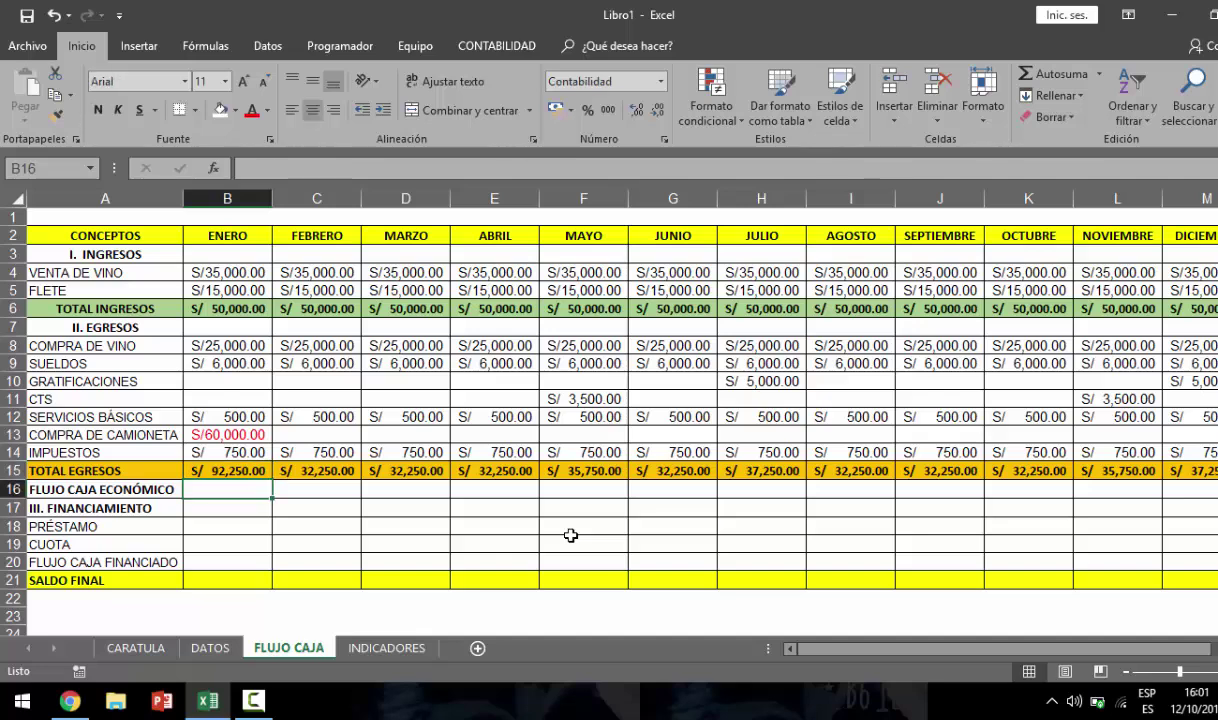
- Enter =B6-B15 in ENERO's FLUJO CAJA ECONÓMICO cell, giving -S/42,250.00
{"action": "type", "text": "="}
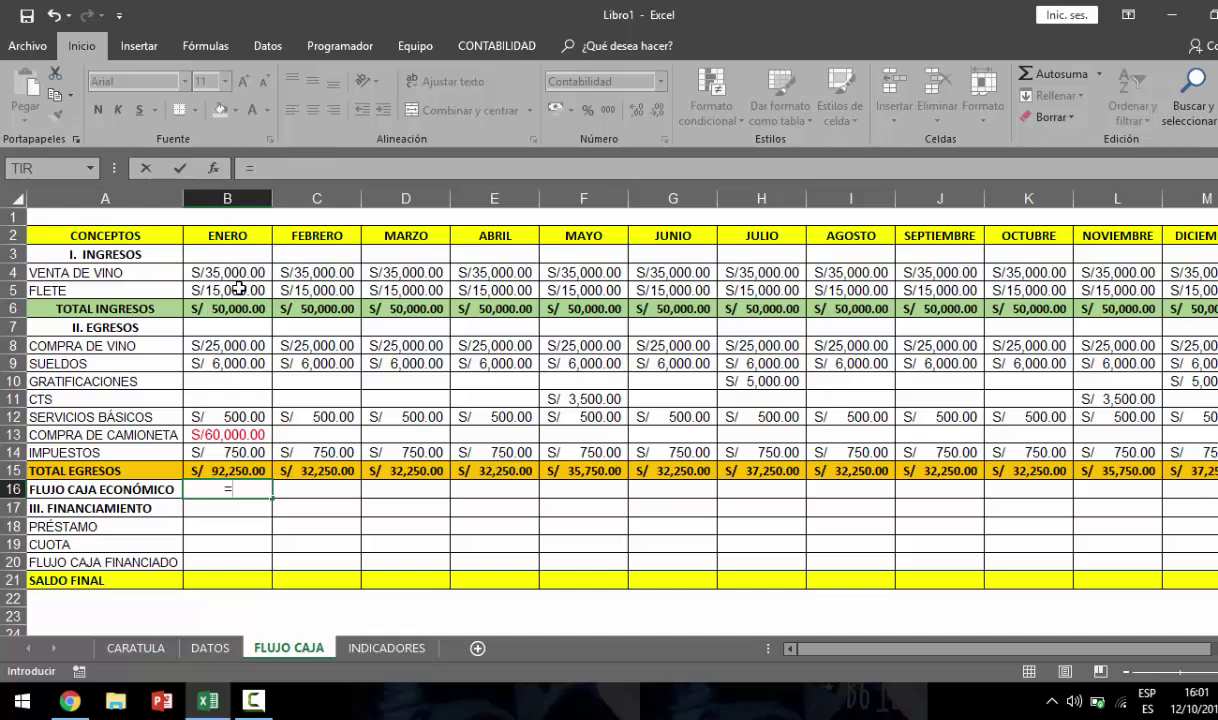
{"action": "left_click", "coordinate": [224, 309]}
{"action": "type", "text": "-"}
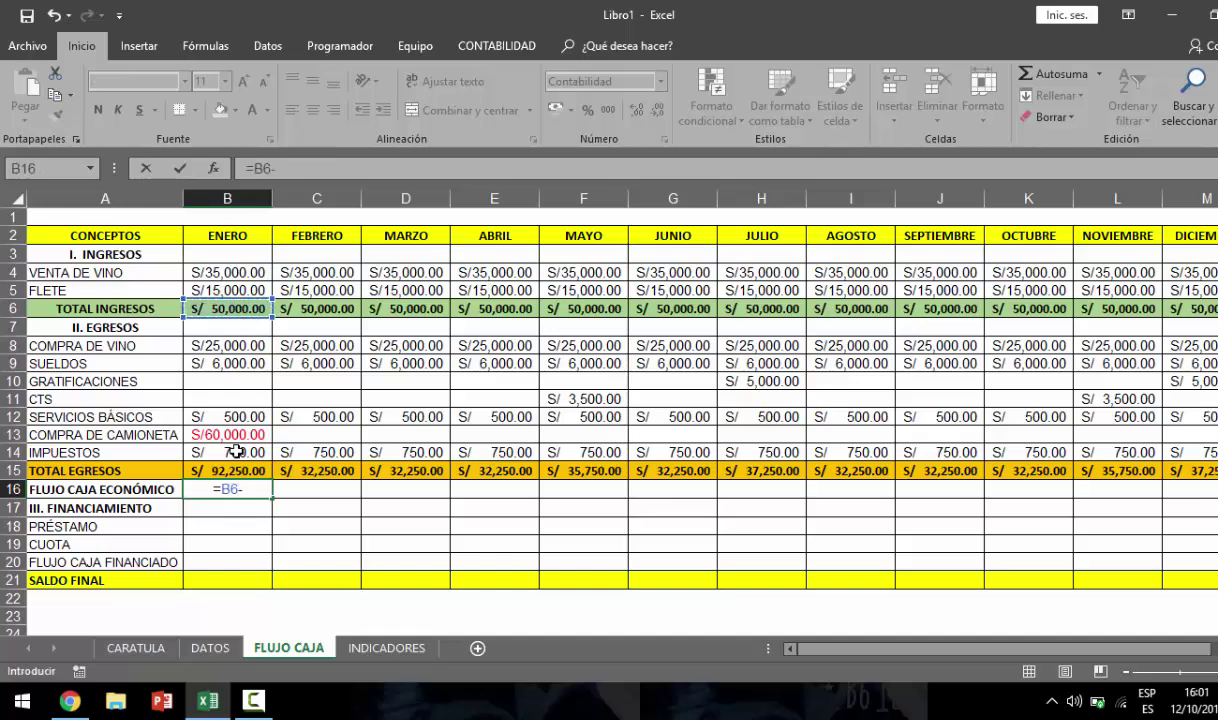
{"action": "left_click", "coordinate": [241, 470]}
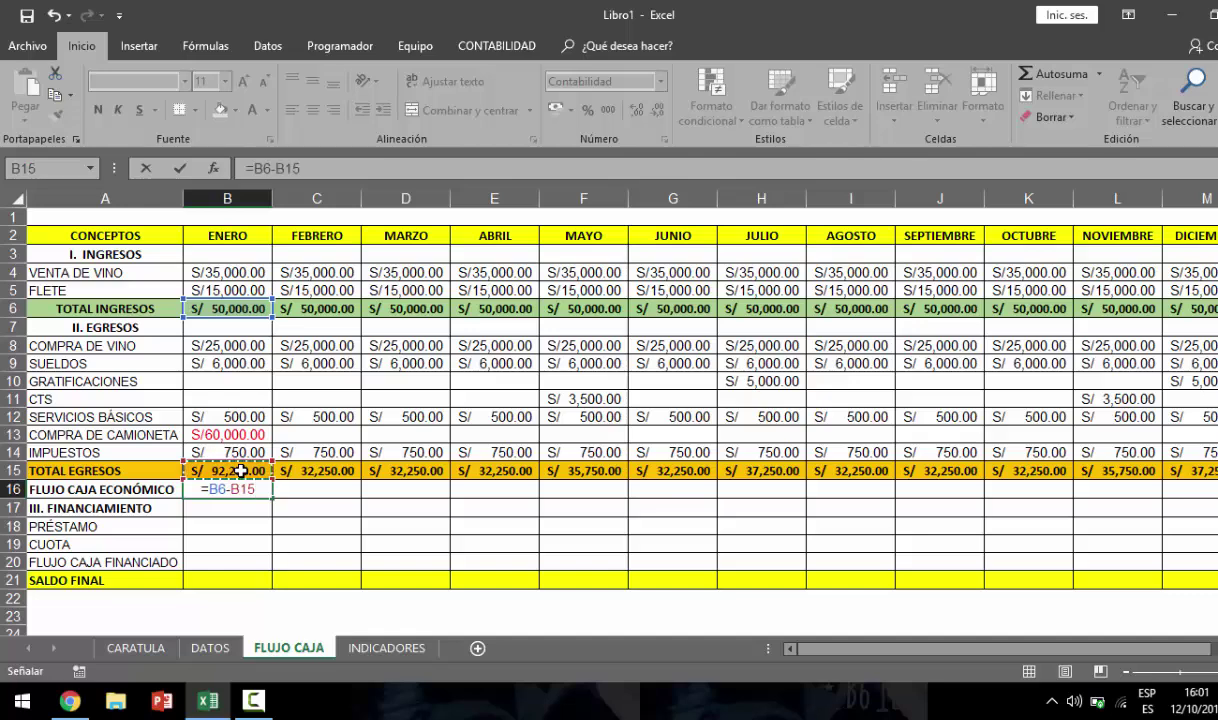
{"action": "key", "text": "Return"}
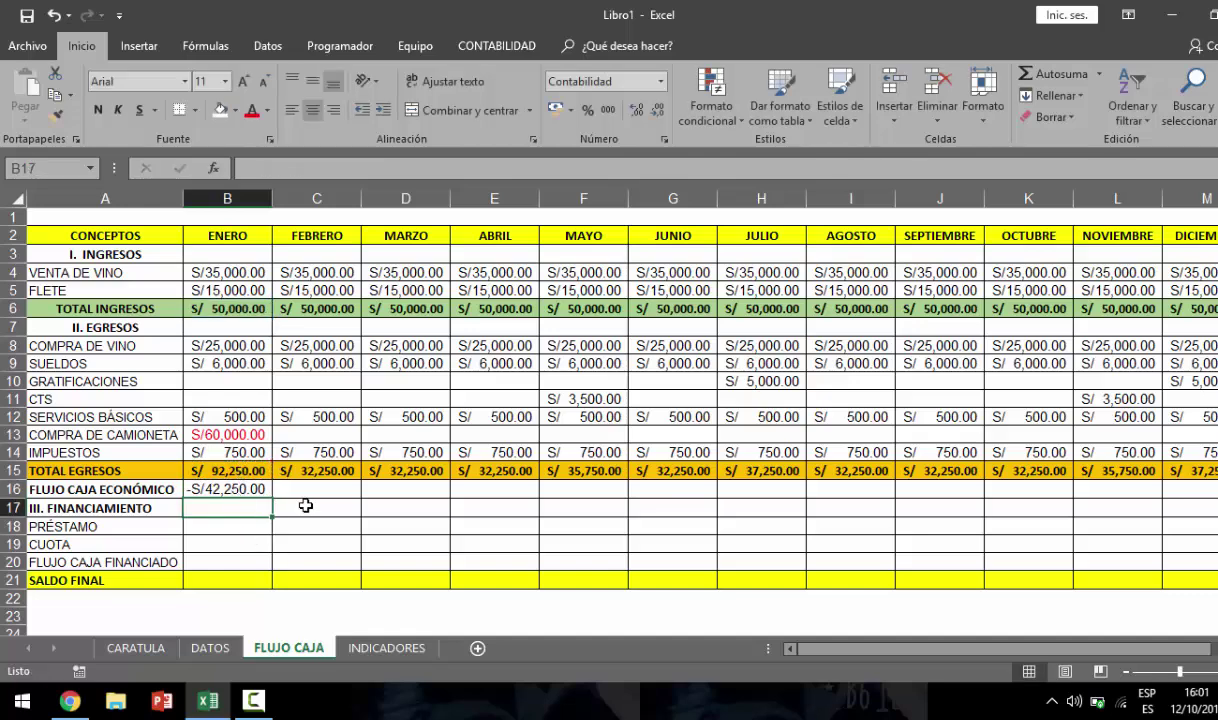
{"action": "left_click", "coordinate": [241, 487]}
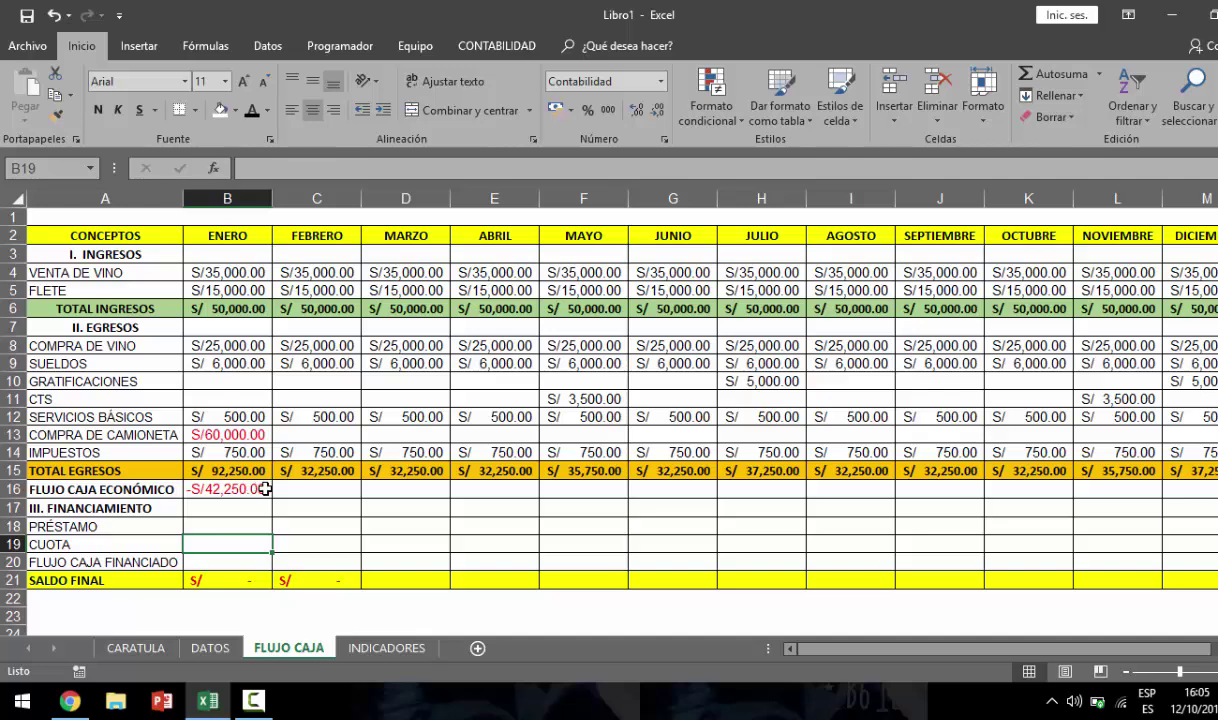
- Enter a S/20,000 PRÉSTAMO for ENERO
{"action": "left_click", "coordinate": [238, 524]}
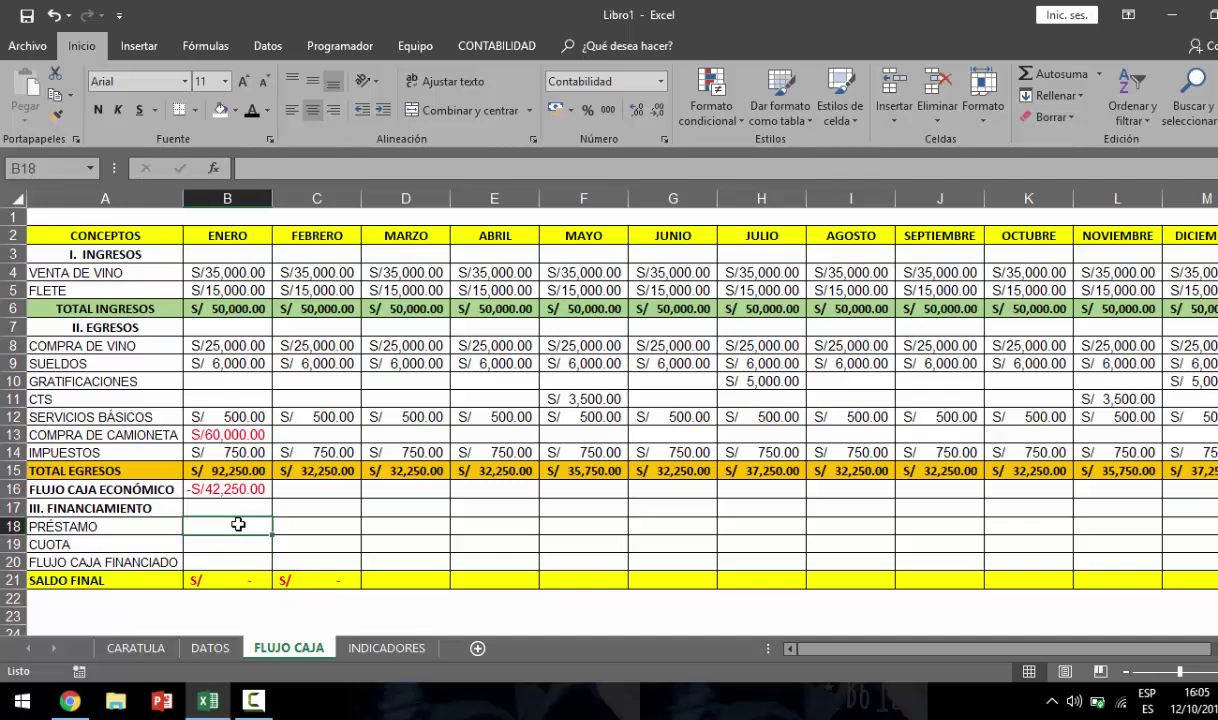
{"action": "type", "text": "20000"}
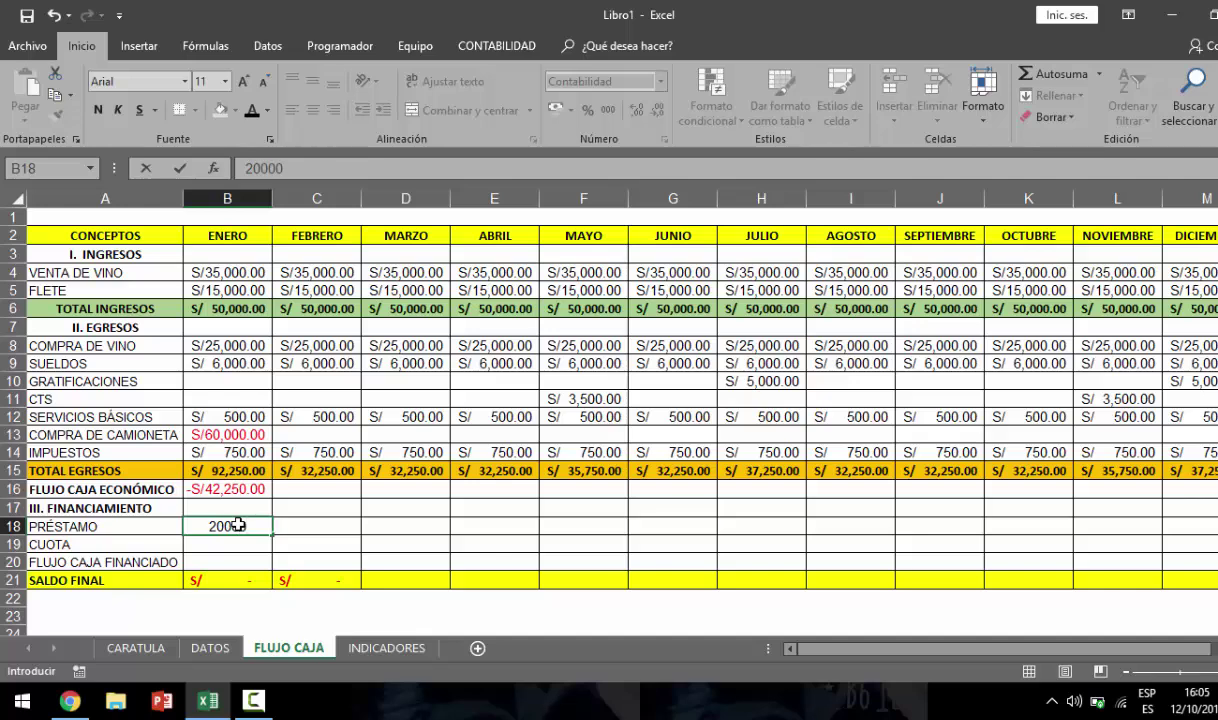
{"action": "key", "text": "Return"}
{"action": "key", "text": "Return"}
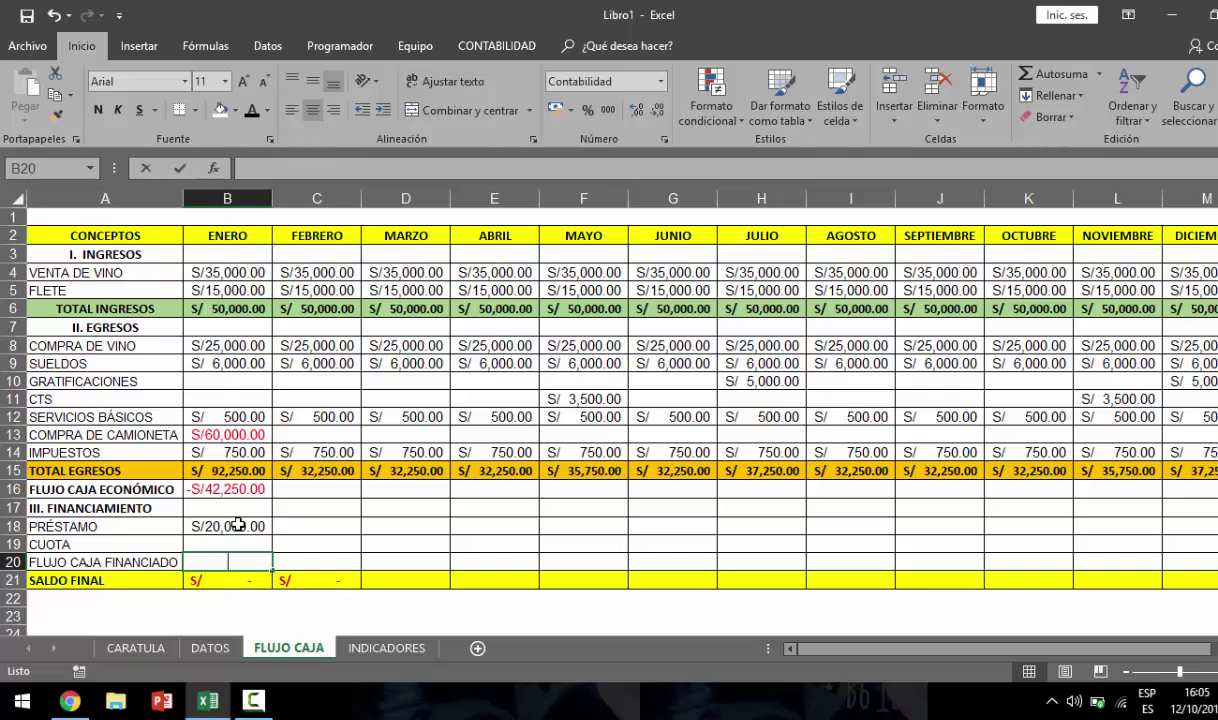
- Build ENERO's FLUJO CAJA FINANCIADO as =B16+B18-B19, giving -S/22,250.00
{"action": "type", "text": "="}
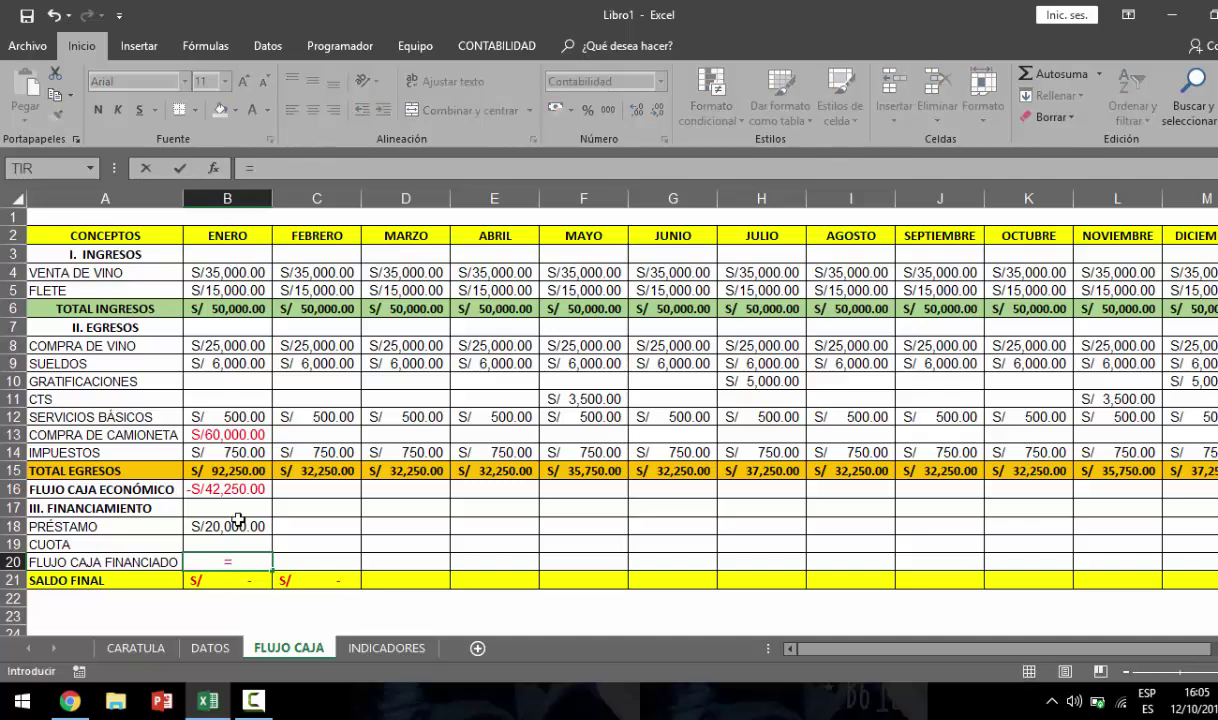
{"action": "left_click", "coordinate": [247, 489]}
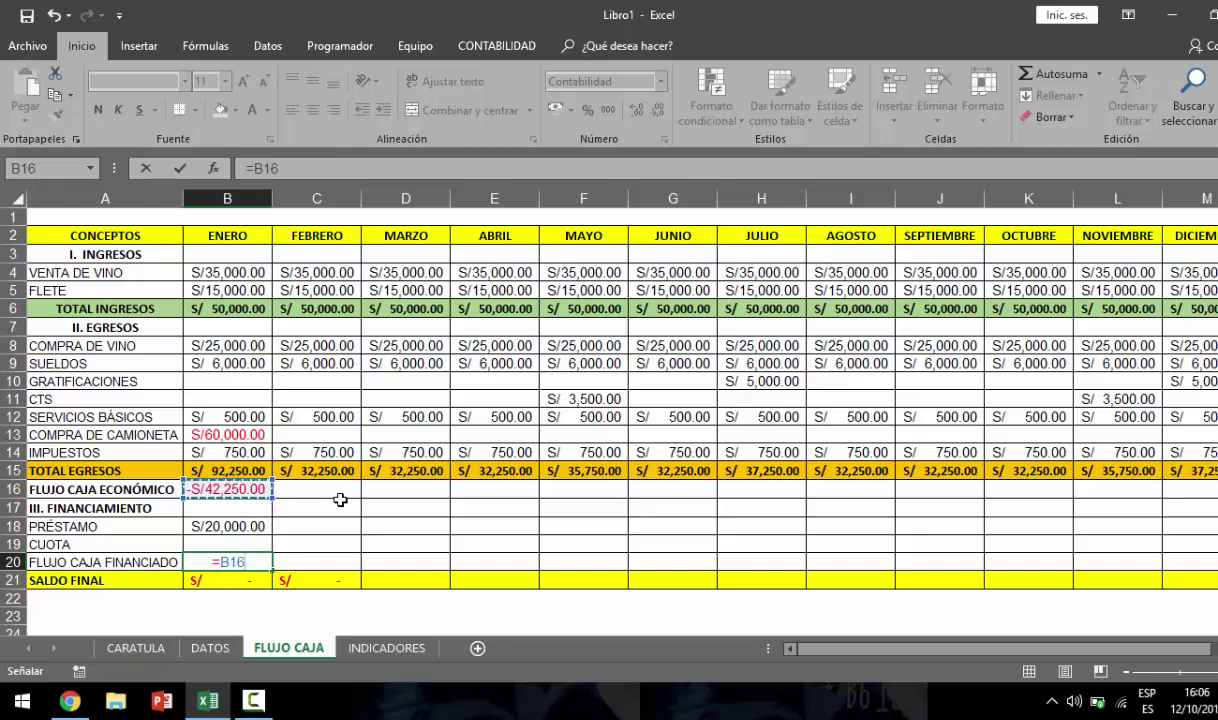
{"action": "type", "text": "+"}
{"action": "left_click", "coordinate": [235, 525]}
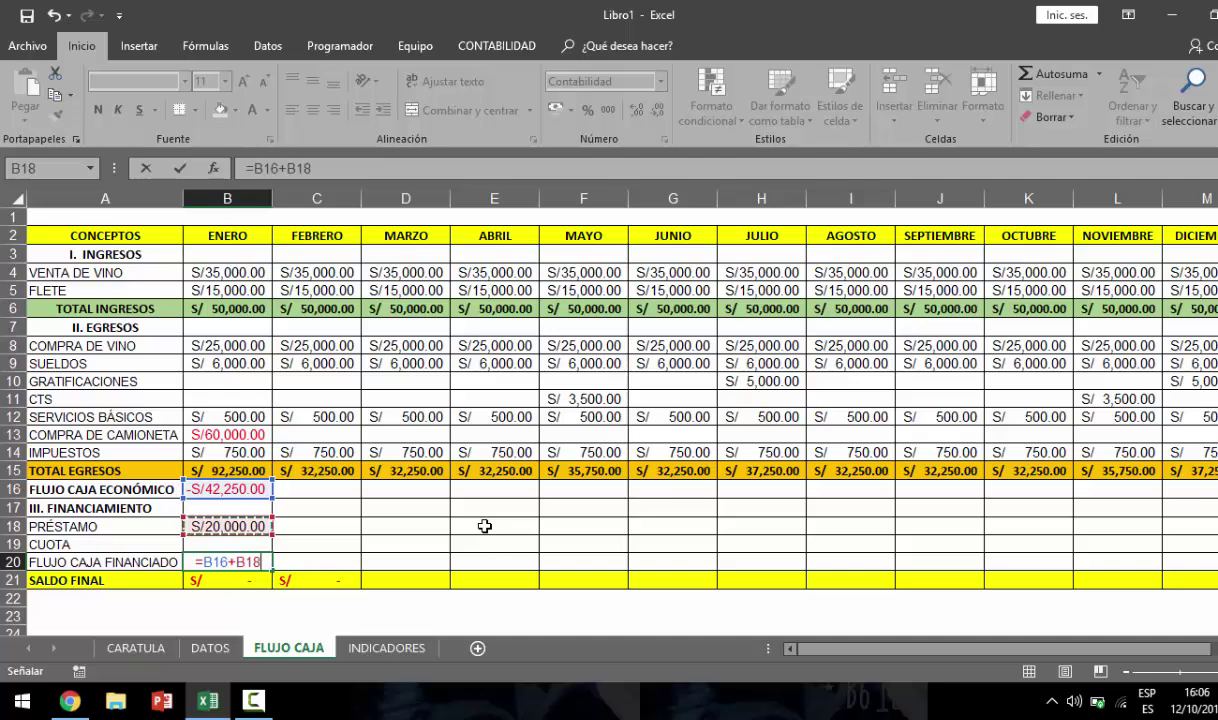
{"action": "type", "text": "-"}
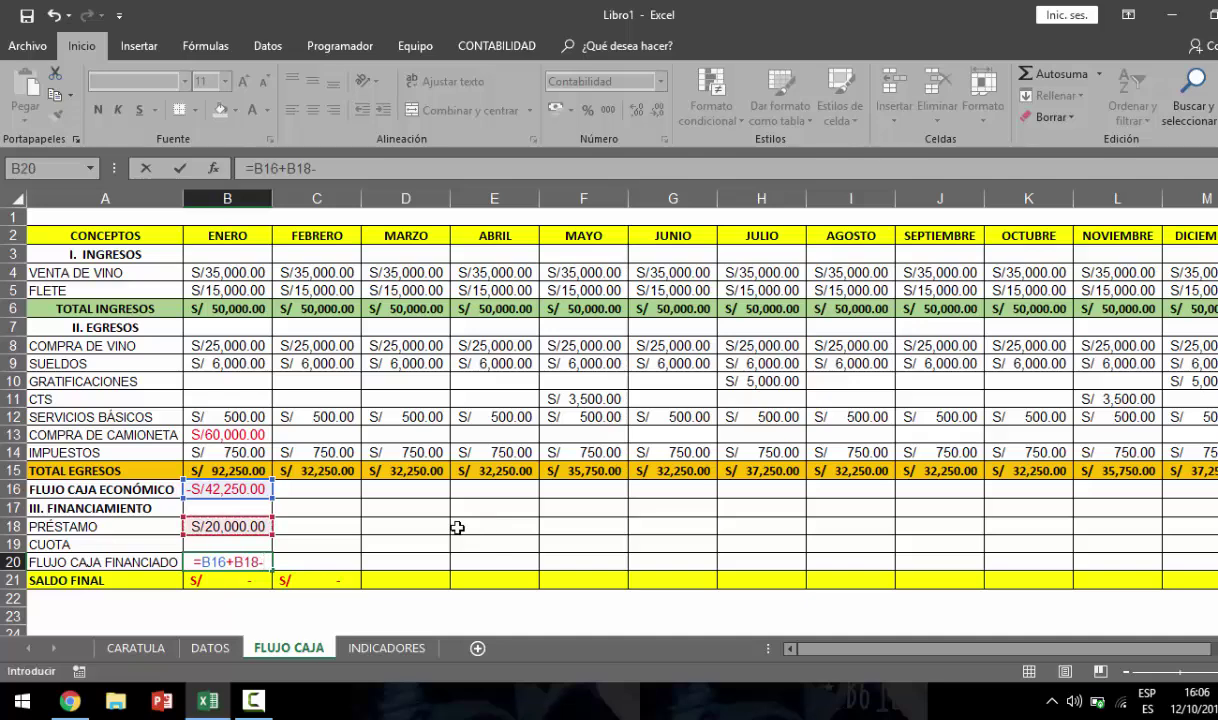
{"action": "left_click", "coordinate": [249, 544]}
{"action": "key", "text": "Return"}
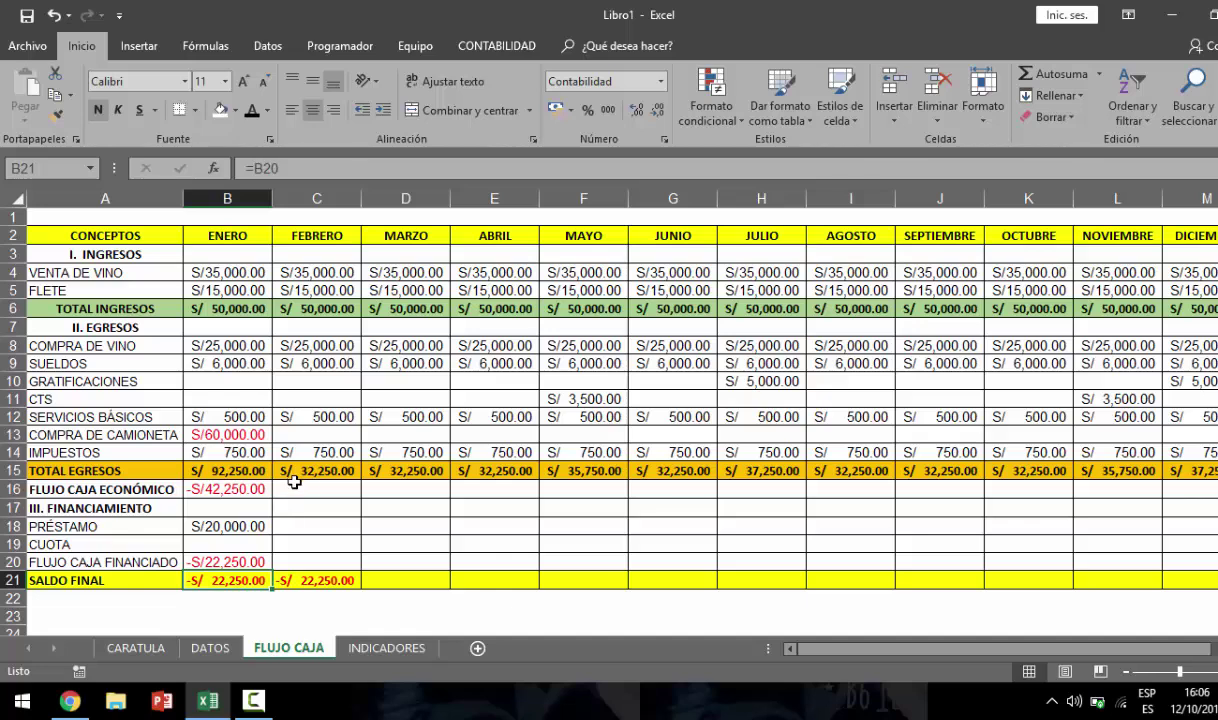
- Copy the economic-flow formula into FEBRERO (S/17,750.00) and set its font colour to Automatic
{"action": "left_click", "coordinate": [245, 487]}
{"action": "left_click_drag", "start_coordinate": [270, 496], "coordinate": [347, 496]}
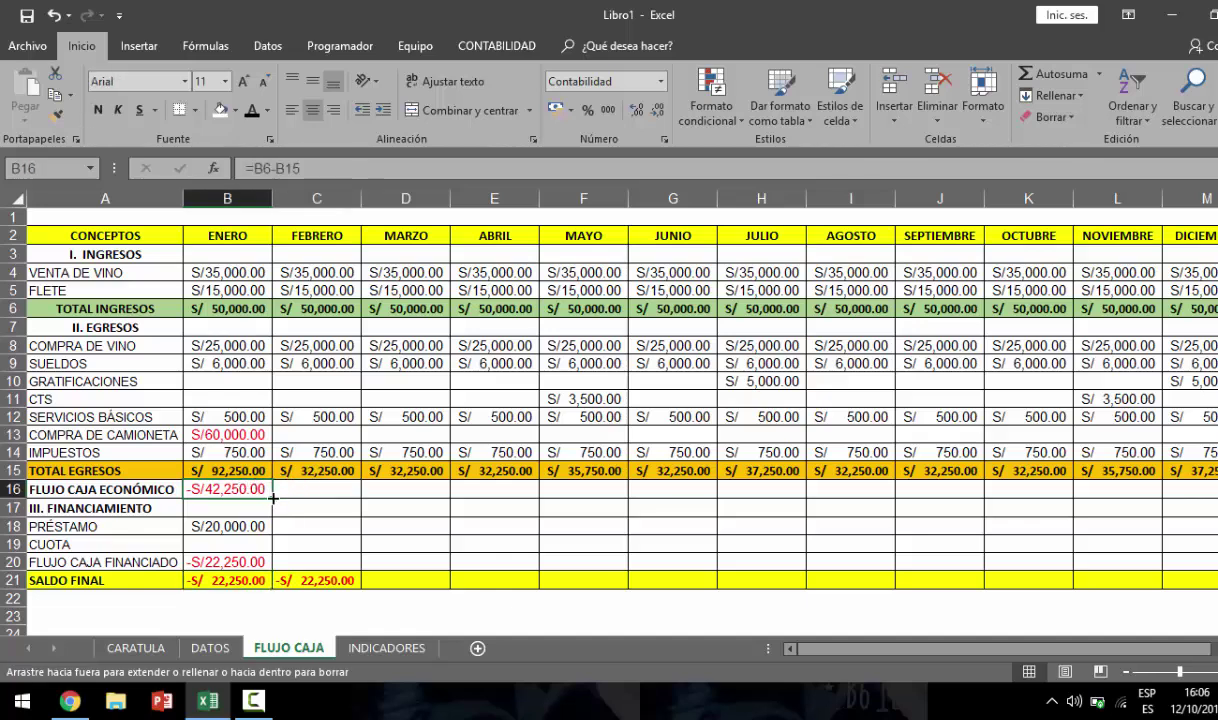
{"action": "left_click", "coordinate": [318, 489]}
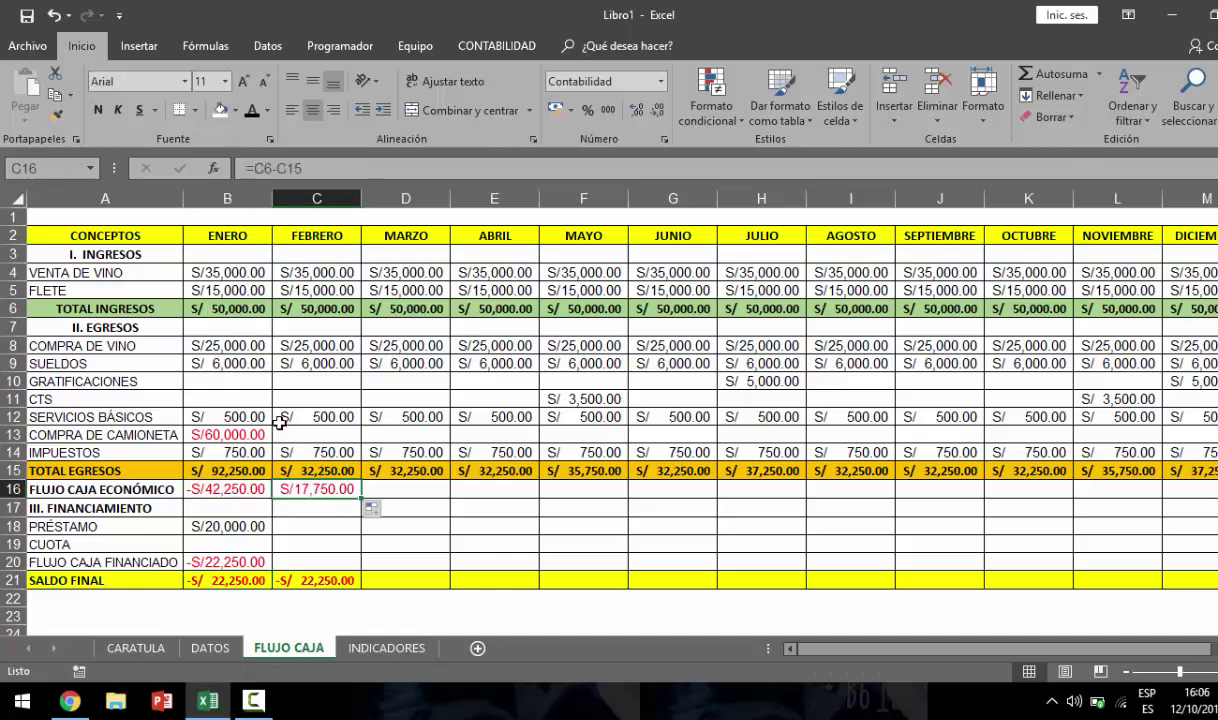
{"action": "left_click", "coordinate": [267, 112]}
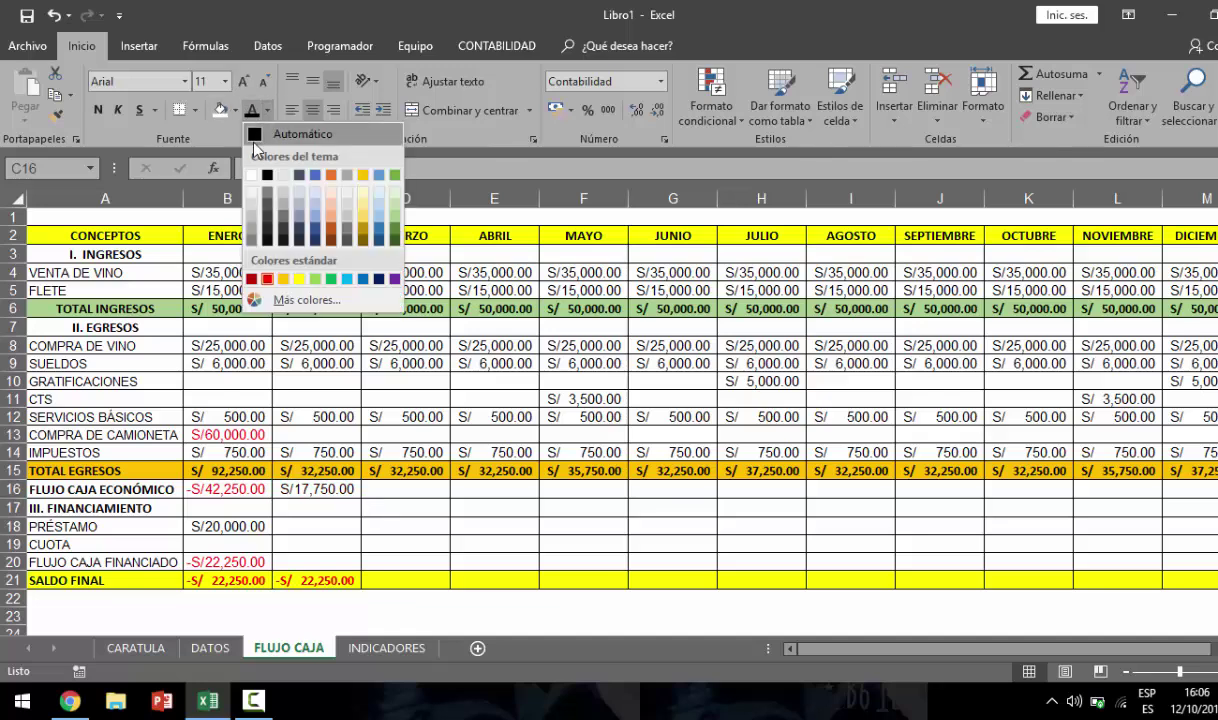
{"action": "left_click", "coordinate": [275, 128]}
{"action": "left_click", "coordinate": [297, 306]}
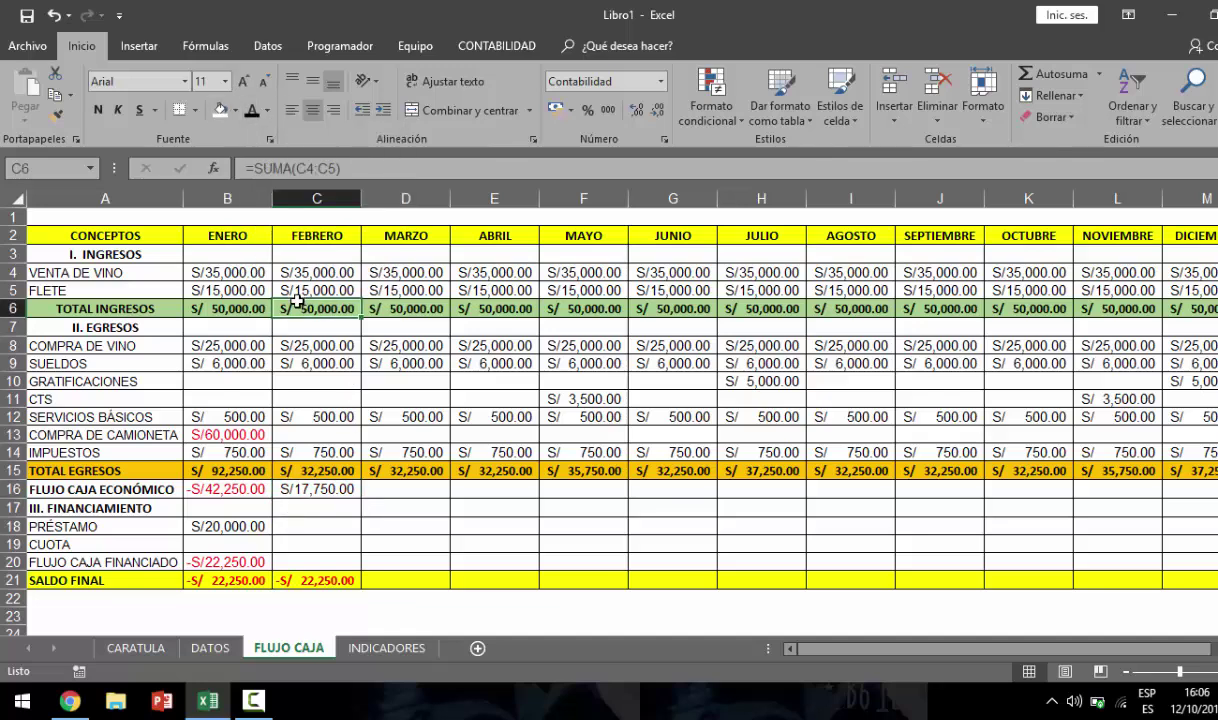
{"action": "left_click", "coordinate": [320, 474]}
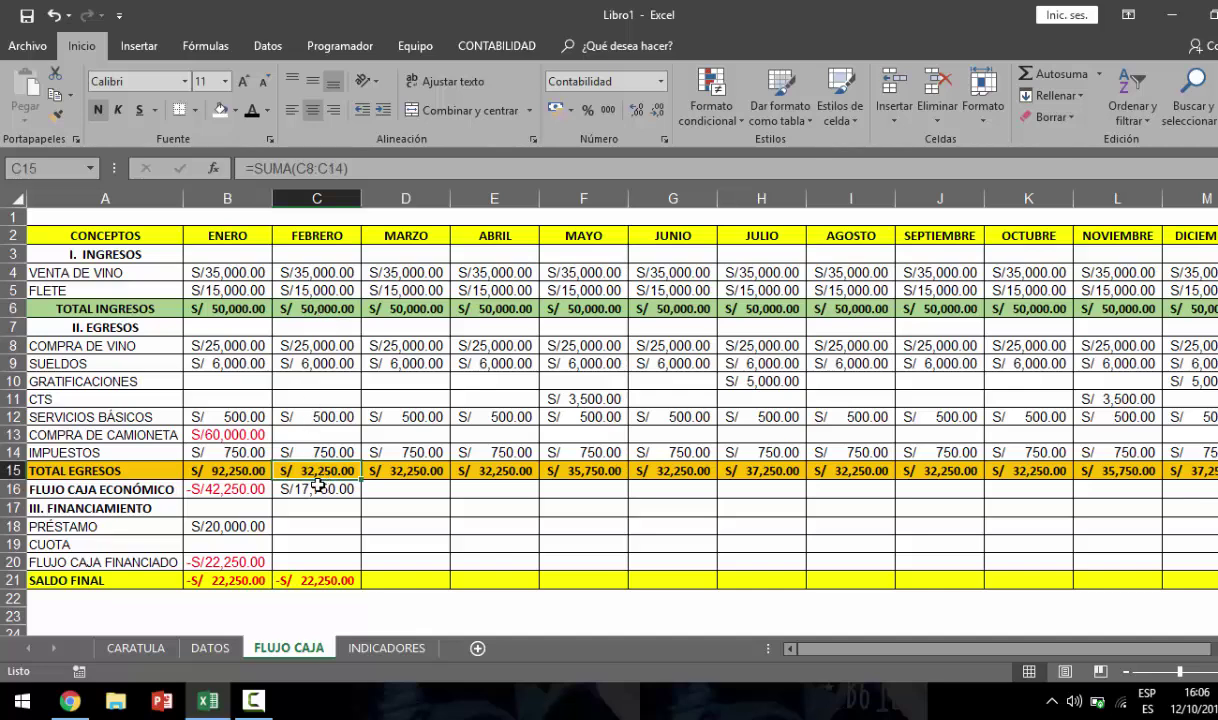
{"action": "left_click", "coordinate": [313, 490]}
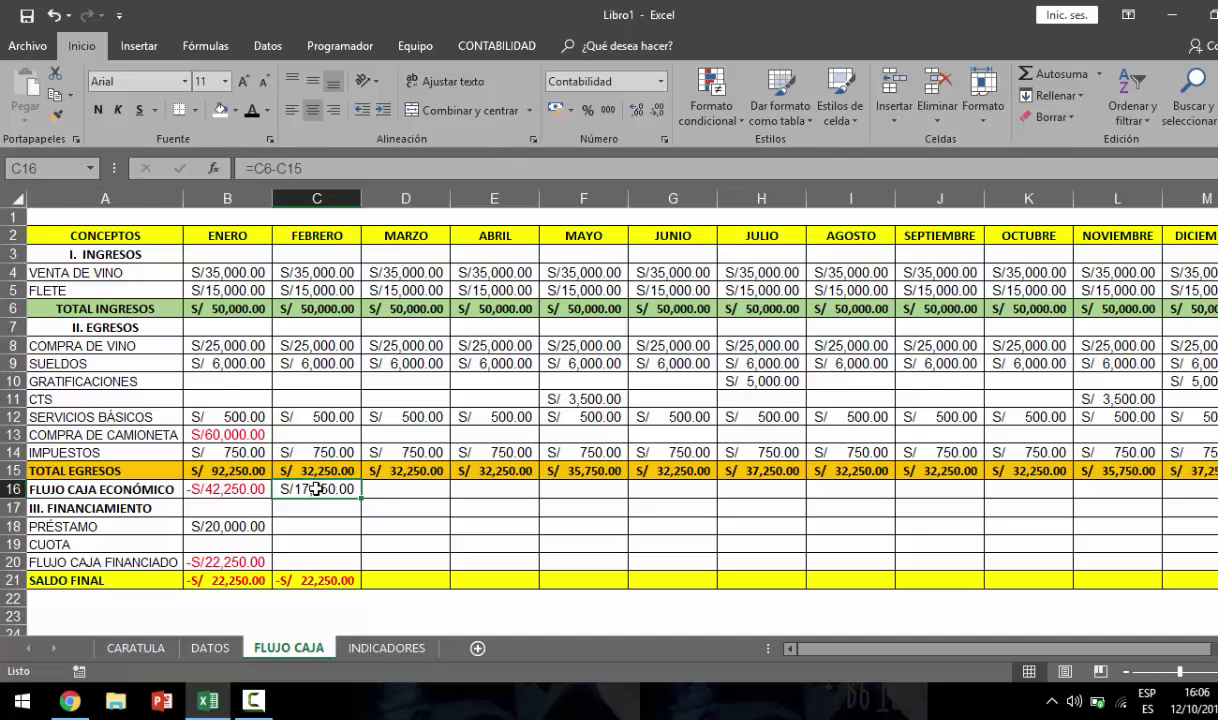
- Enter a FEBRERO CUOTA of 2,050, yielding financed flow S/15,700.00 and balance -S/ 6,550.00
{"action": "left_click", "coordinate": [312, 546]}
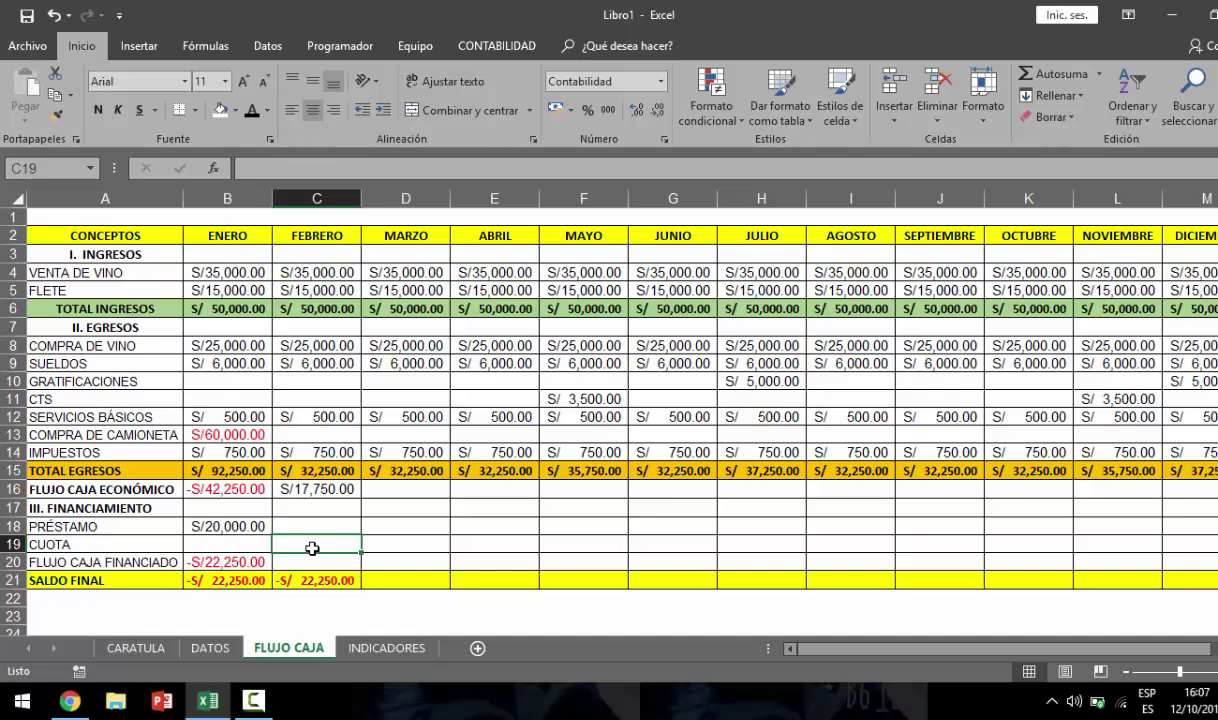
{"action": "type", "text": "20500"}
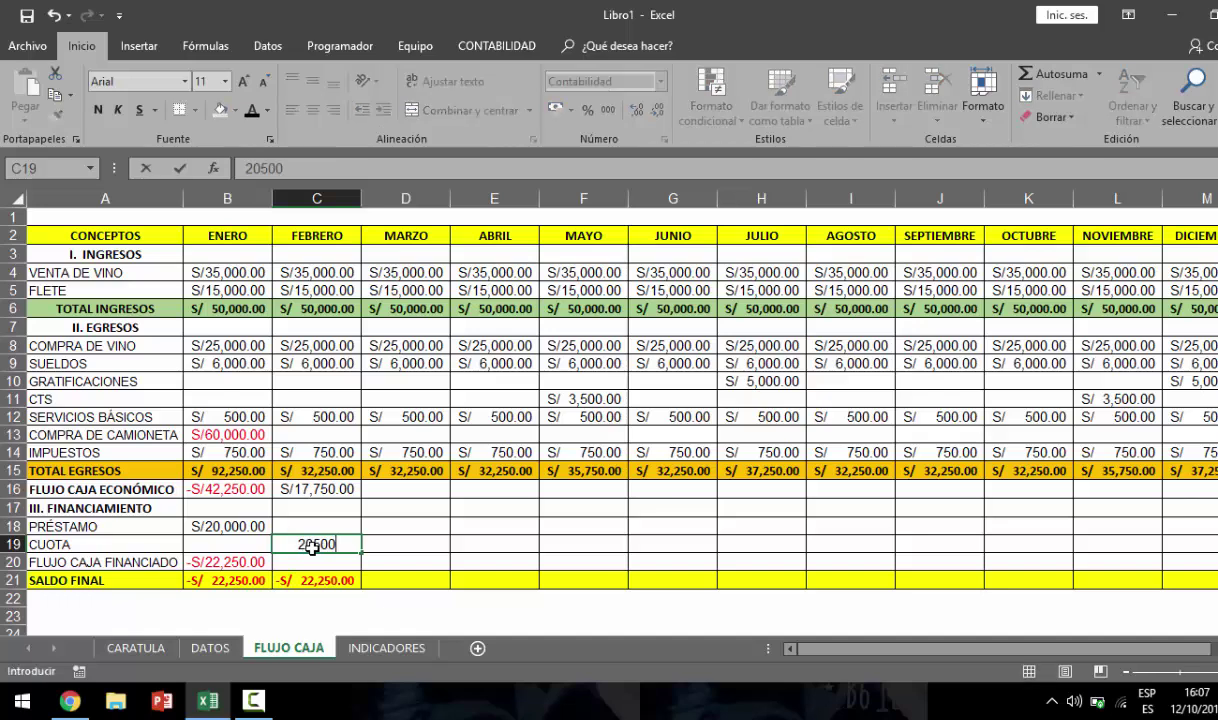
{"action": "key", "text": "BackSpace"}
{"action": "key", "text": "ctrl+Return"}
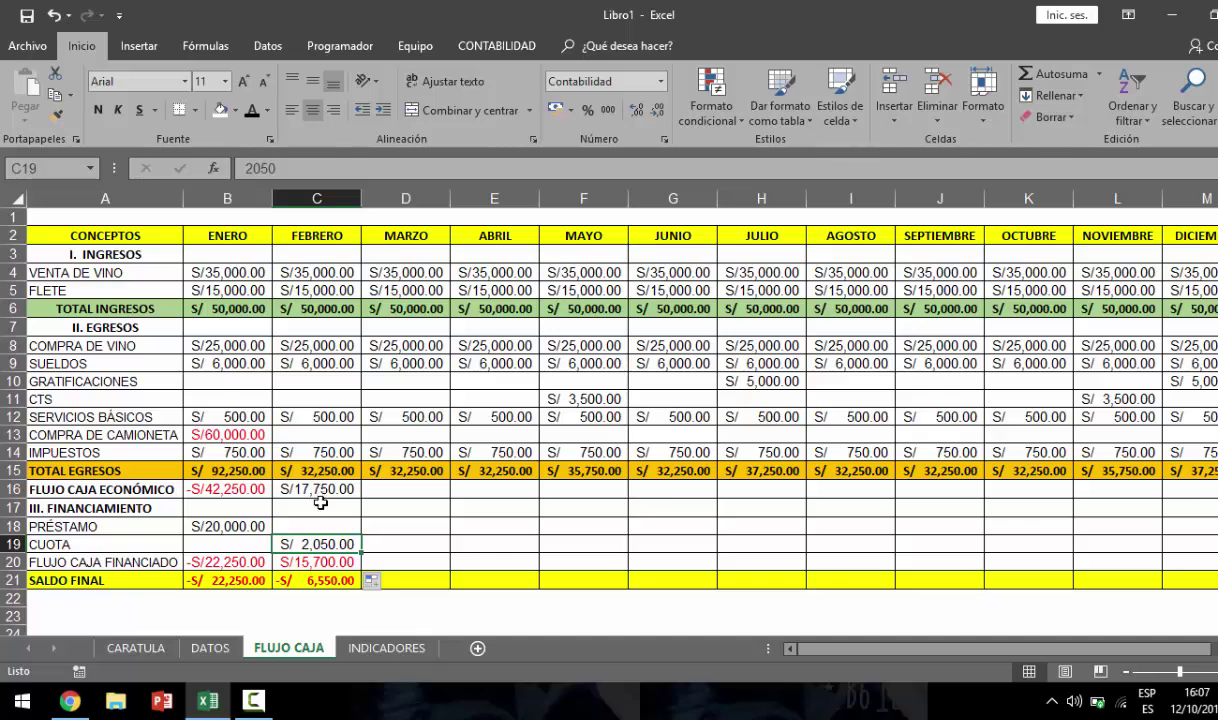
{"action": "left_click", "coordinate": [330, 562]}
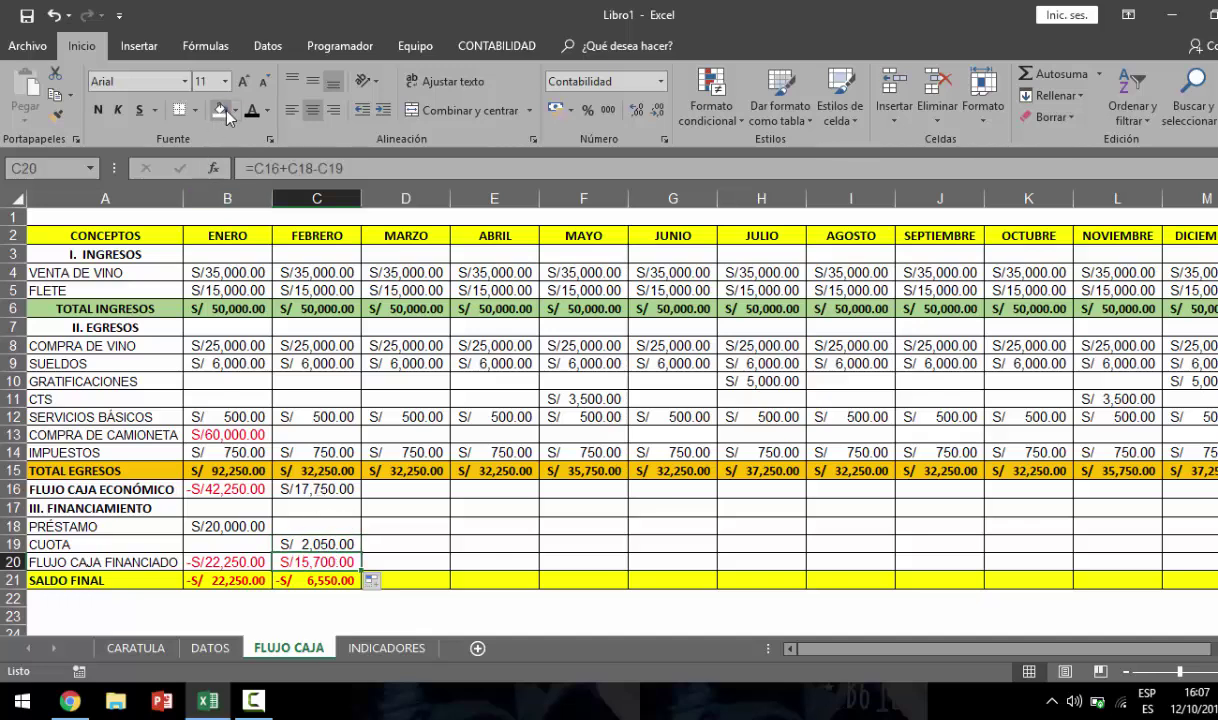
{"action": "left_click", "coordinate": [406, 563]}
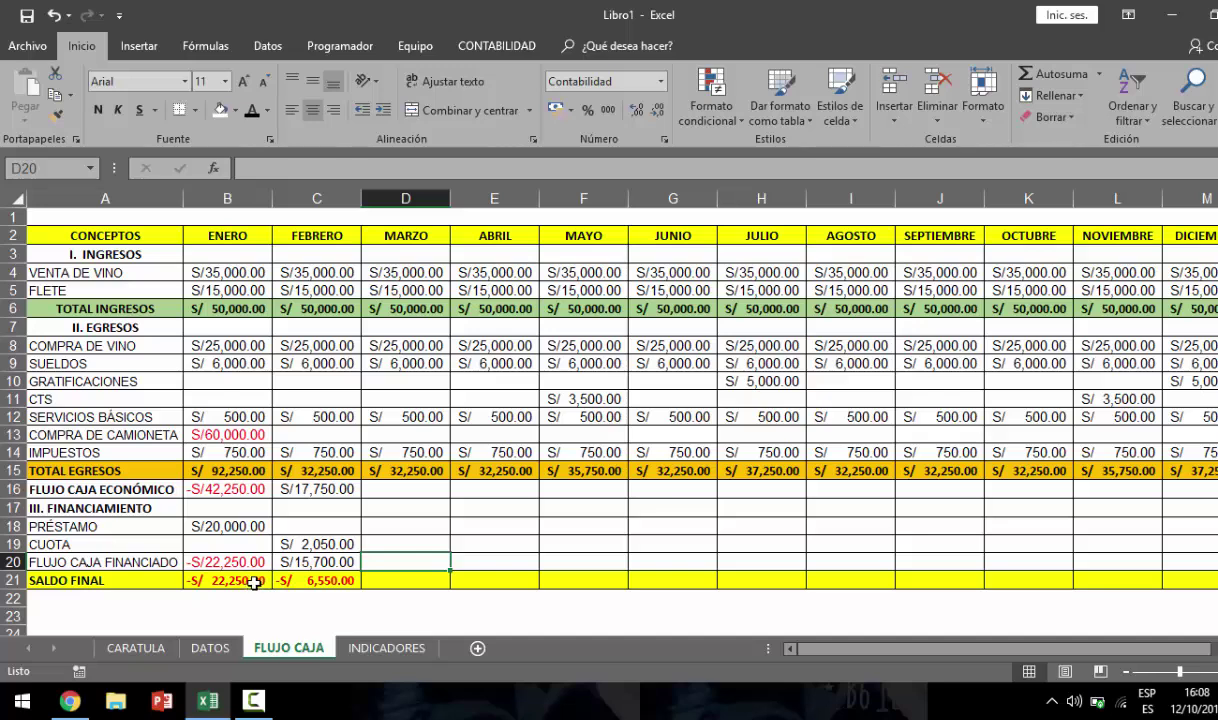
- Copy February's financed-flow and economic-flow formulas into March
{"action": "left_click", "coordinate": [348, 563]}
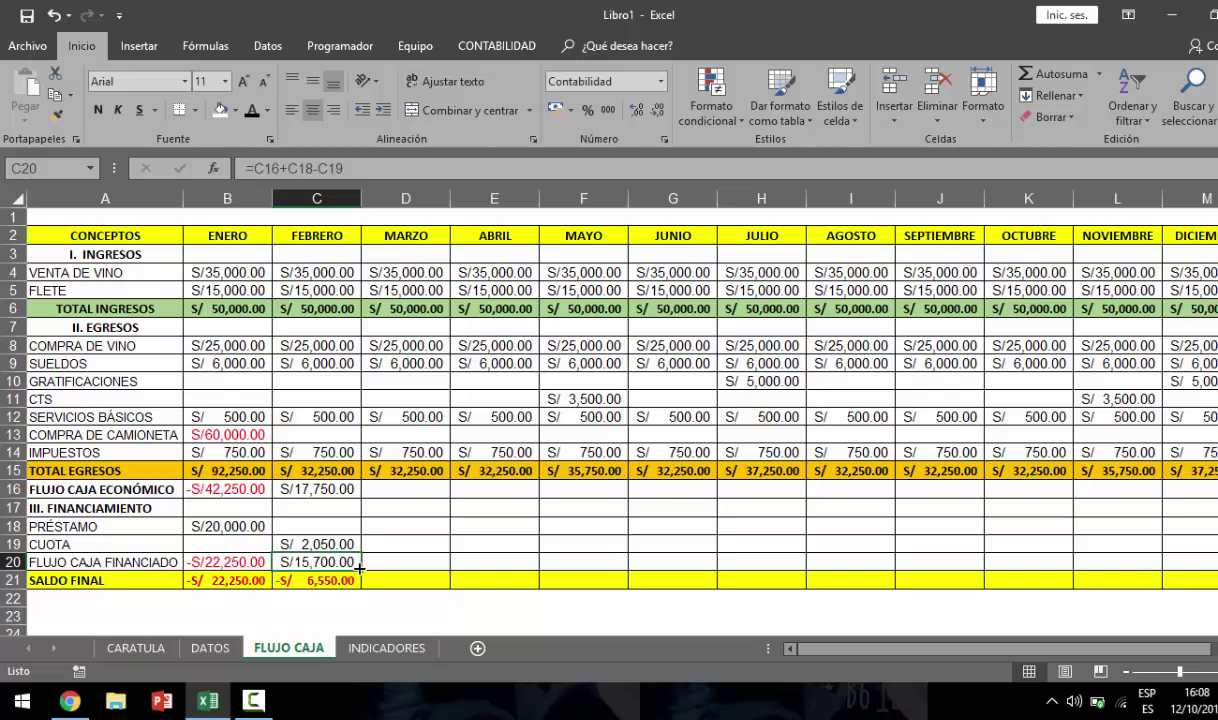
{"action": "left_click_drag", "start_coordinate": [359, 567], "coordinate": [405, 544]}
{"action": "left_click", "coordinate": [340, 489]}
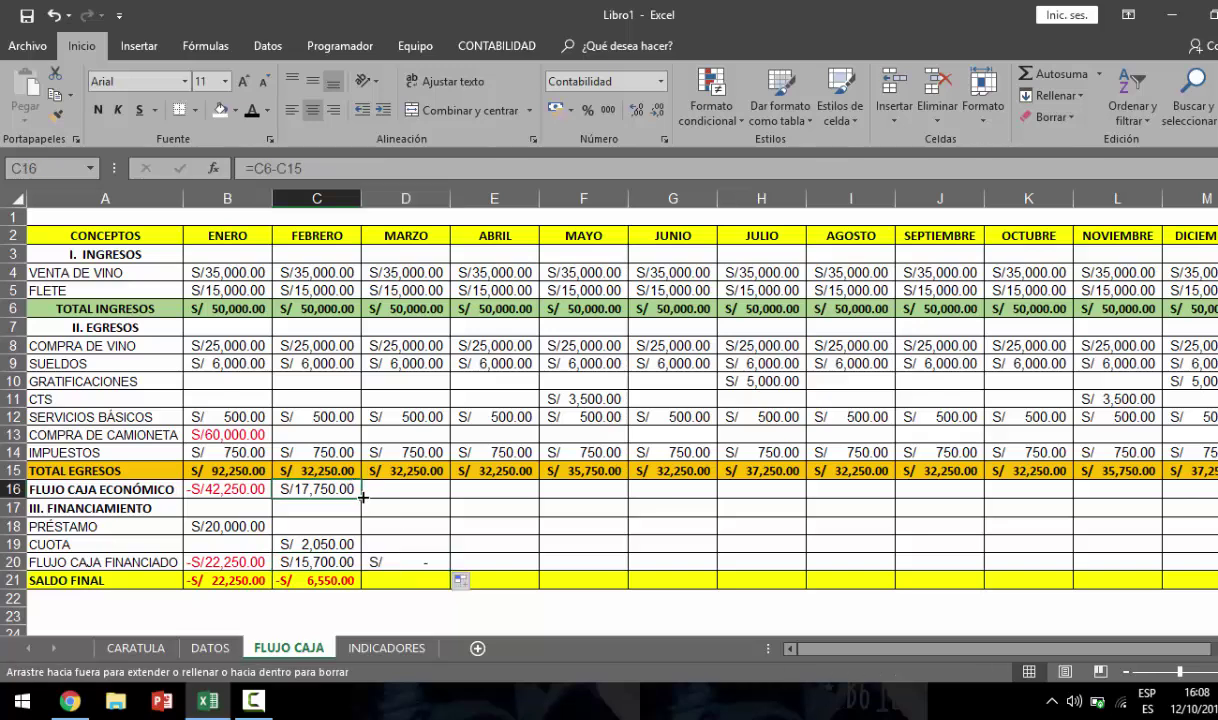
{"action": "left_click_drag", "start_coordinate": [362, 497], "coordinate": [417, 489]}
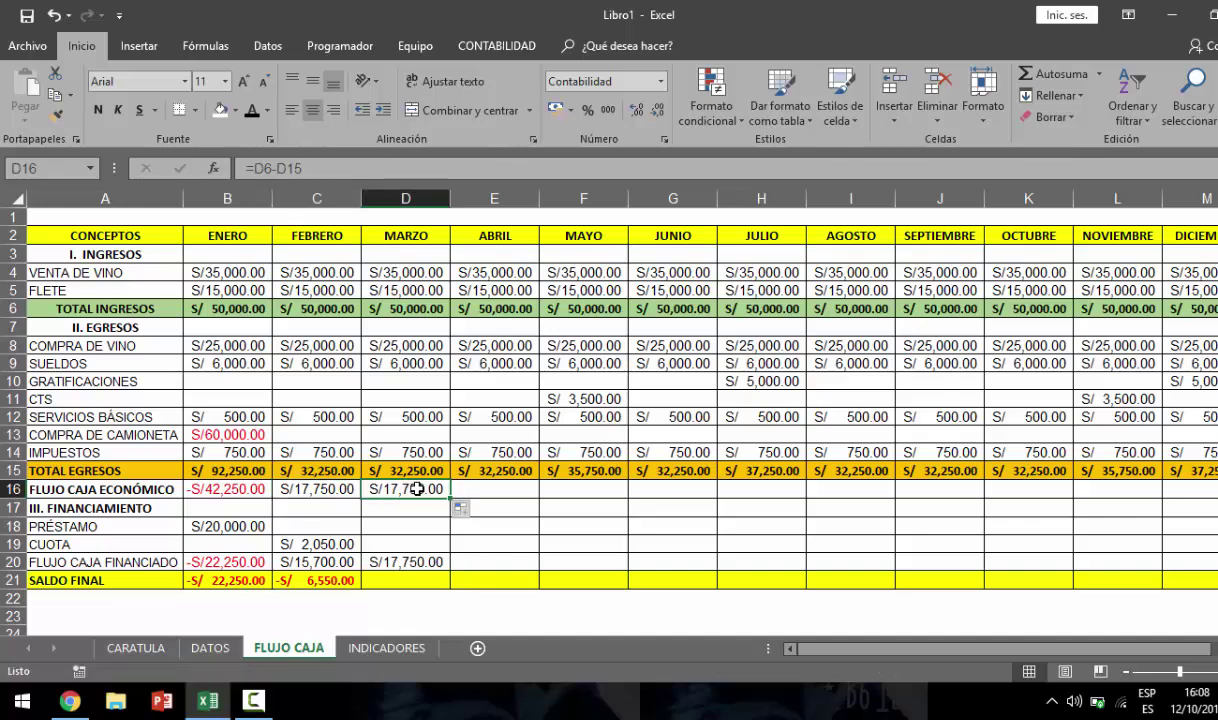
- Enter a 2,050 installment for March and repeat it across the later months
{"action": "left_click", "coordinate": [390, 541]}
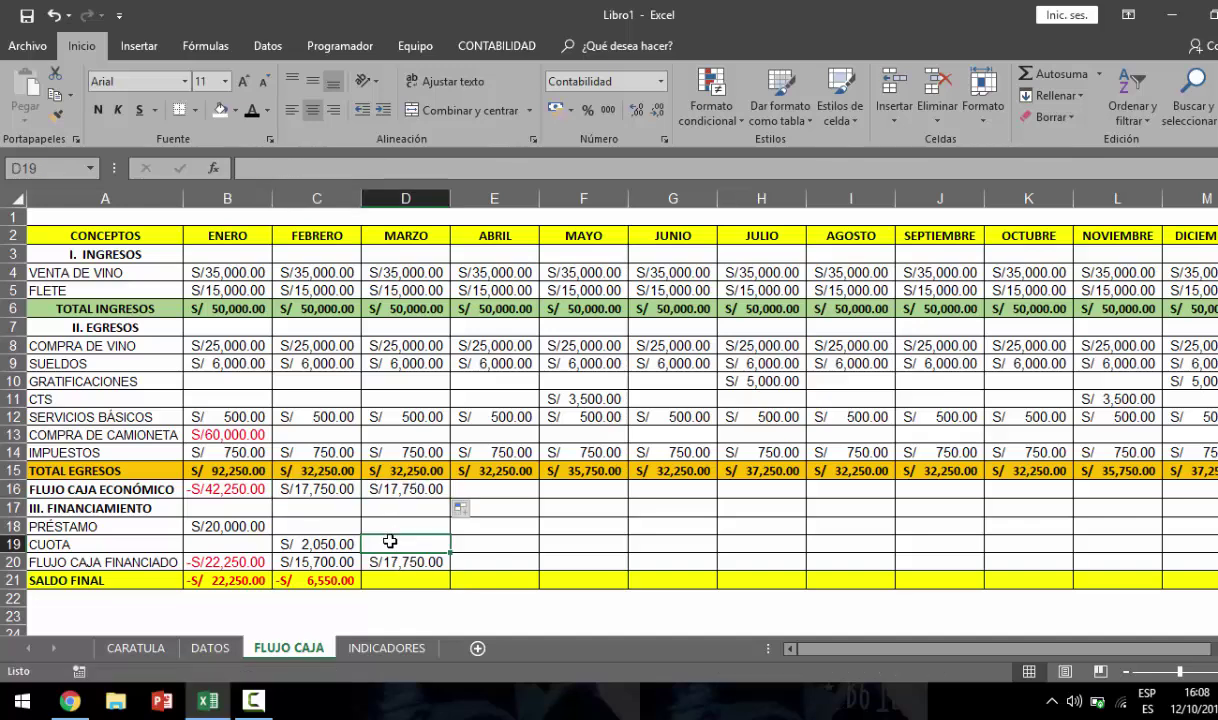
{"action": "type", "text": "2,050"}
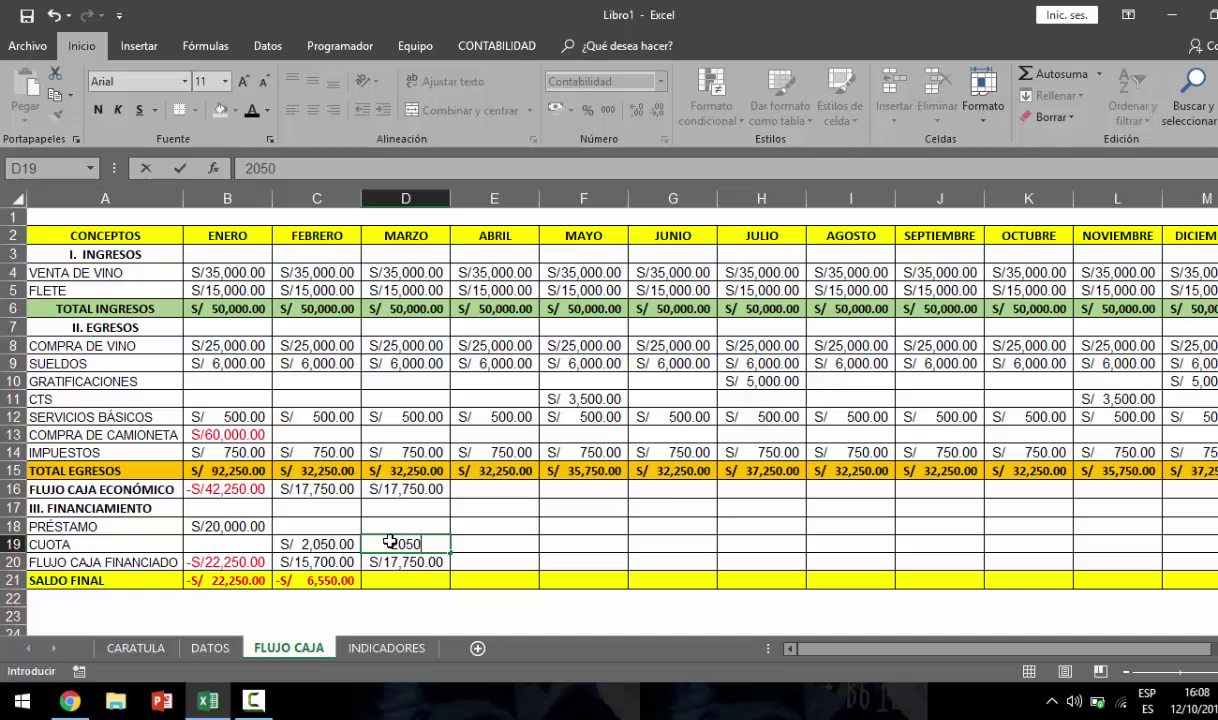
{"action": "key", "text": "Return"}
{"action": "left_click", "coordinate": [390, 541]}
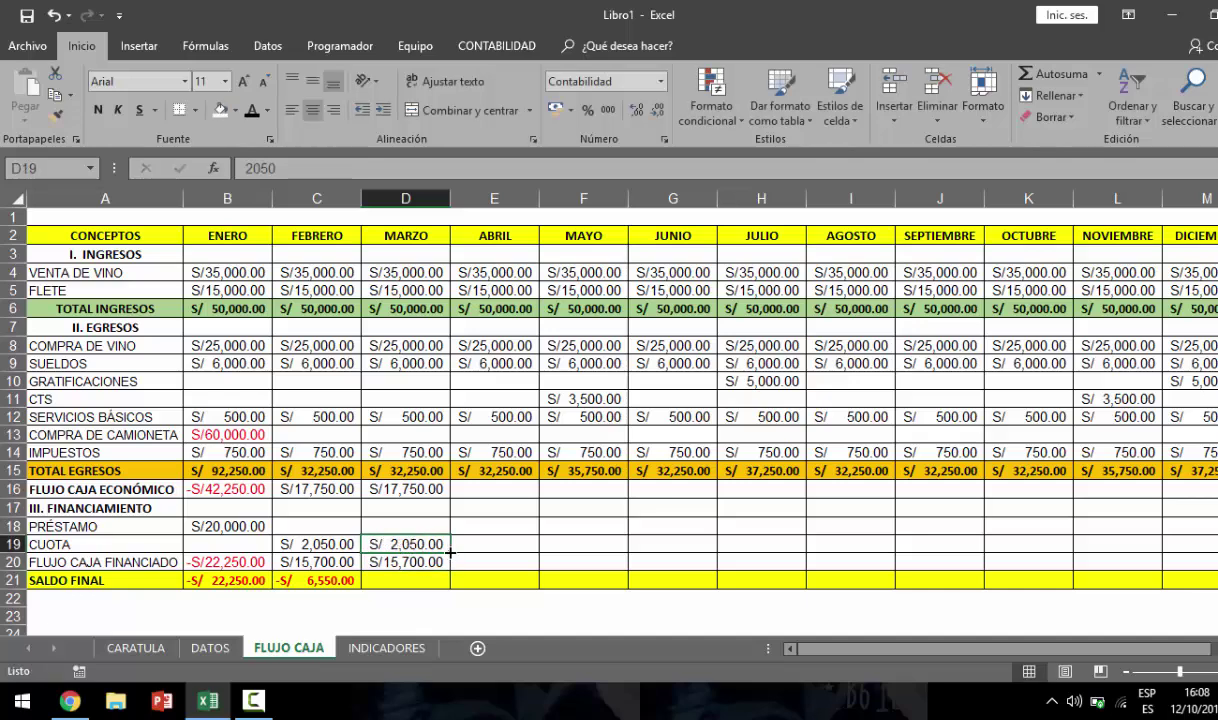
{"action": "mouse_move", "coordinate": [449, 551]}
{"action": "left_mouse_down"}
{"action": "mouse_move", "coordinate": [972, 472]}
{"action": "mouse_move", "coordinate": [1155, 530]}
{"action": "left_mouse_up"}
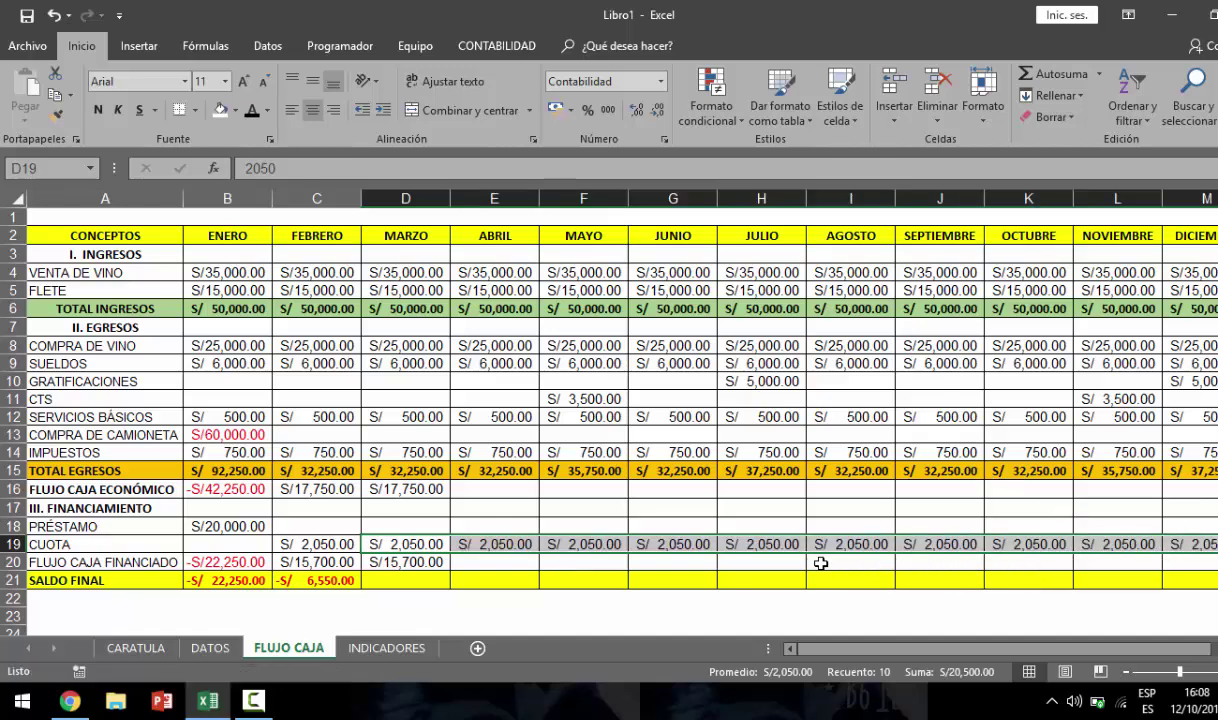
- Extend the FLUJO CAJA ECONÓMICO formula through the remaining months
{"action": "left_click", "coordinate": [400, 469]}
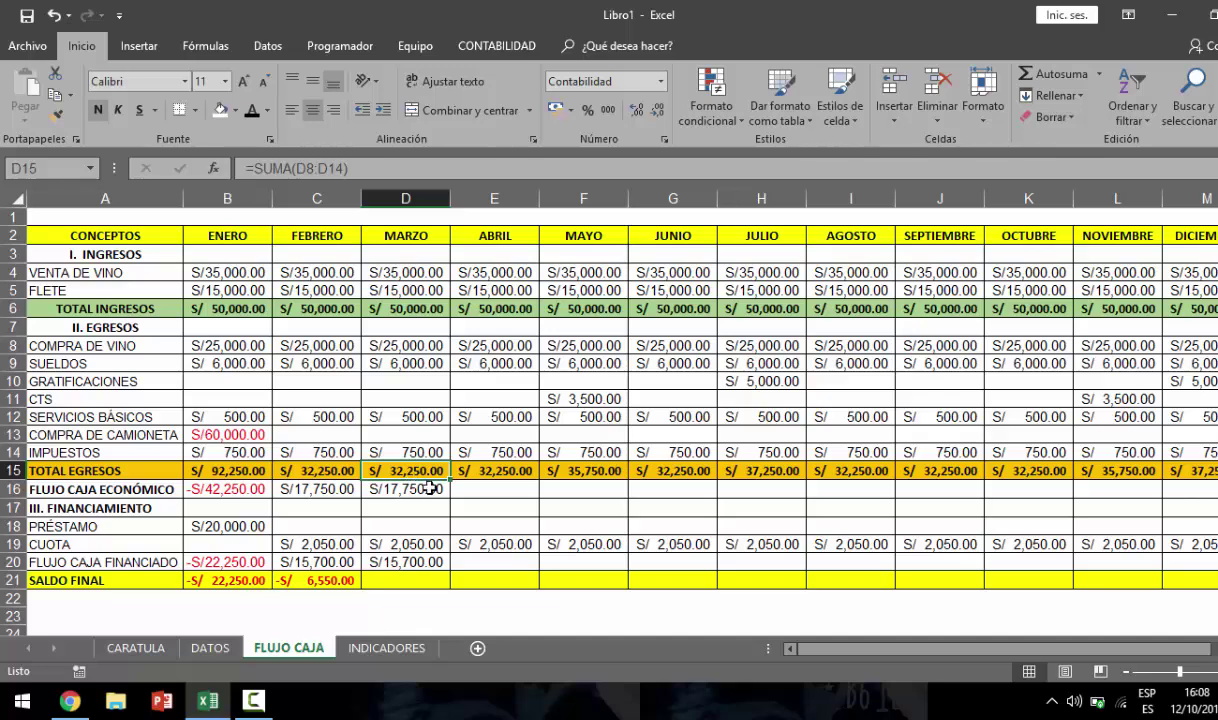
{"action": "left_click", "coordinate": [429, 487]}
{"action": "mouse_move", "coordinate": [449, 497]}
{"action": "left_mouse_down"}
{"action": "mouse_move", "coordinate": [777, 479]}
{"action": "mouse_move", "coordinate": [1212, 491]}
{"action": "mouse_move", "coordinate": [1174, 491]}
{"action": "left_mouse_up"}
{"action": "left_click", "coordinate": [661, 506]}
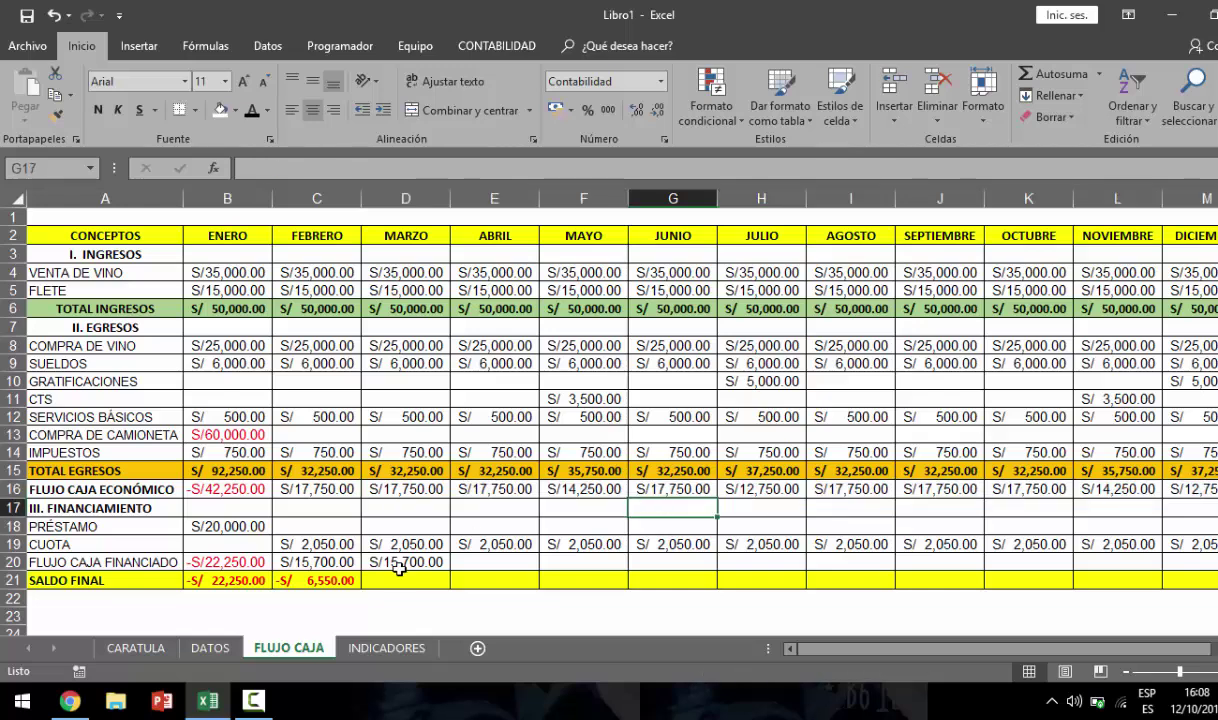
- Extend the SALDO FINAL formula into MARZO (S/ 9,150.00) and make its text black
{"action": "left_click", "coordinate": [322, 580]}
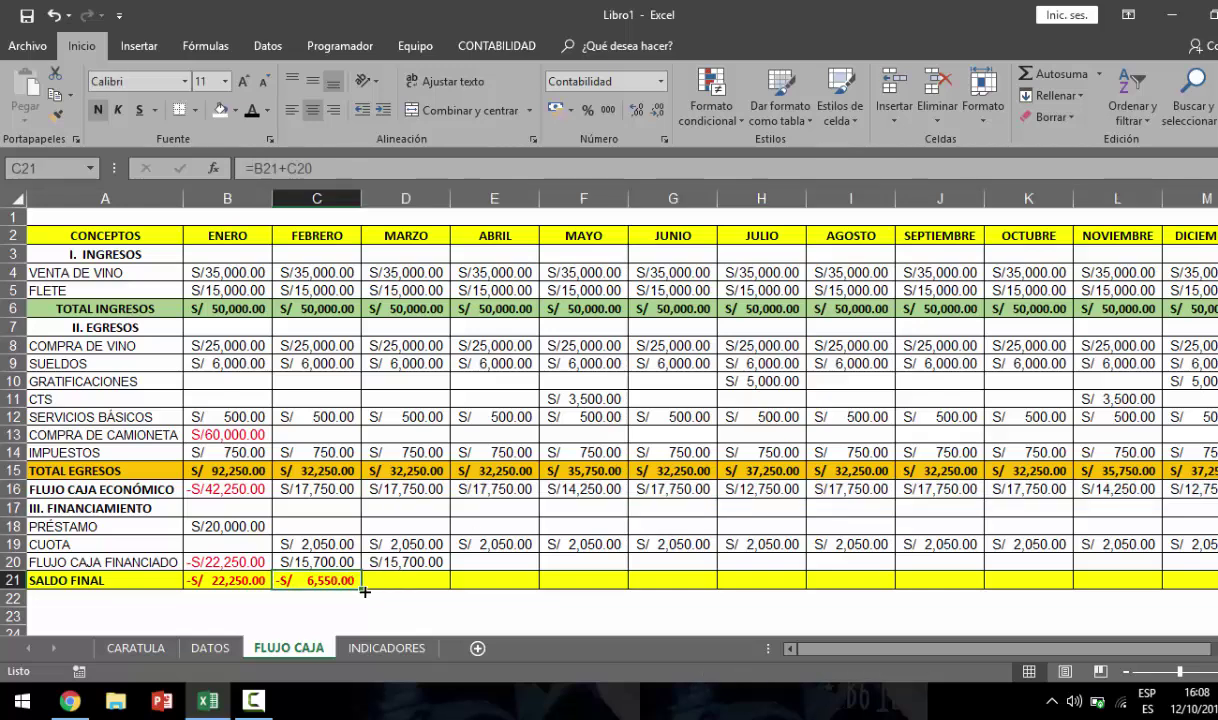
{"action": "left_click_drag", "start_coordinate": [364, 592], "coordinate": [440, 580]}
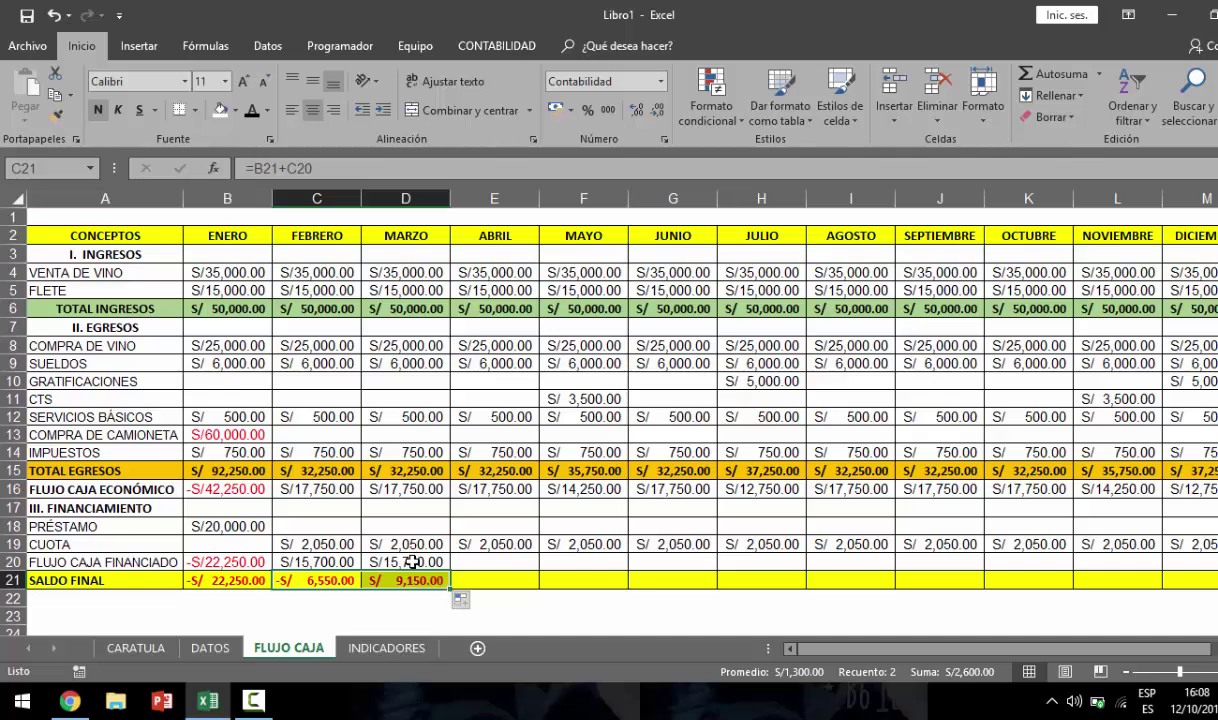
{"action": "left_click", "coordinate": [413, 562]}
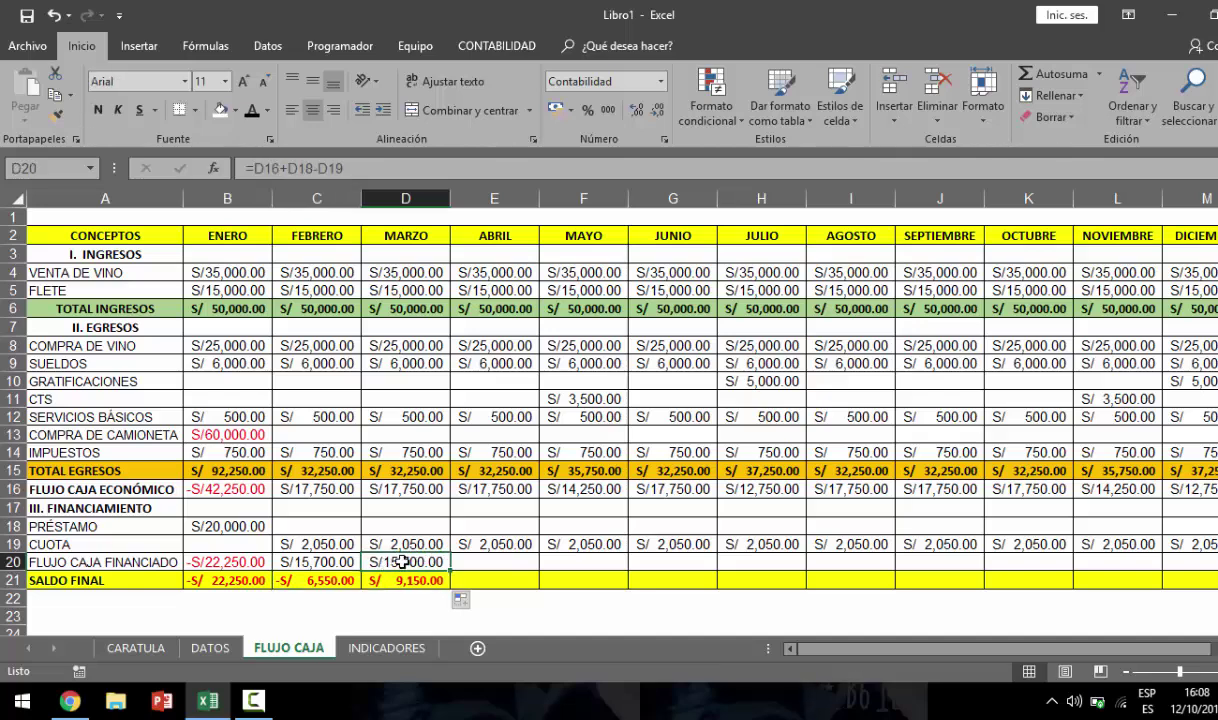
{"action": "key", "text": "Down"}
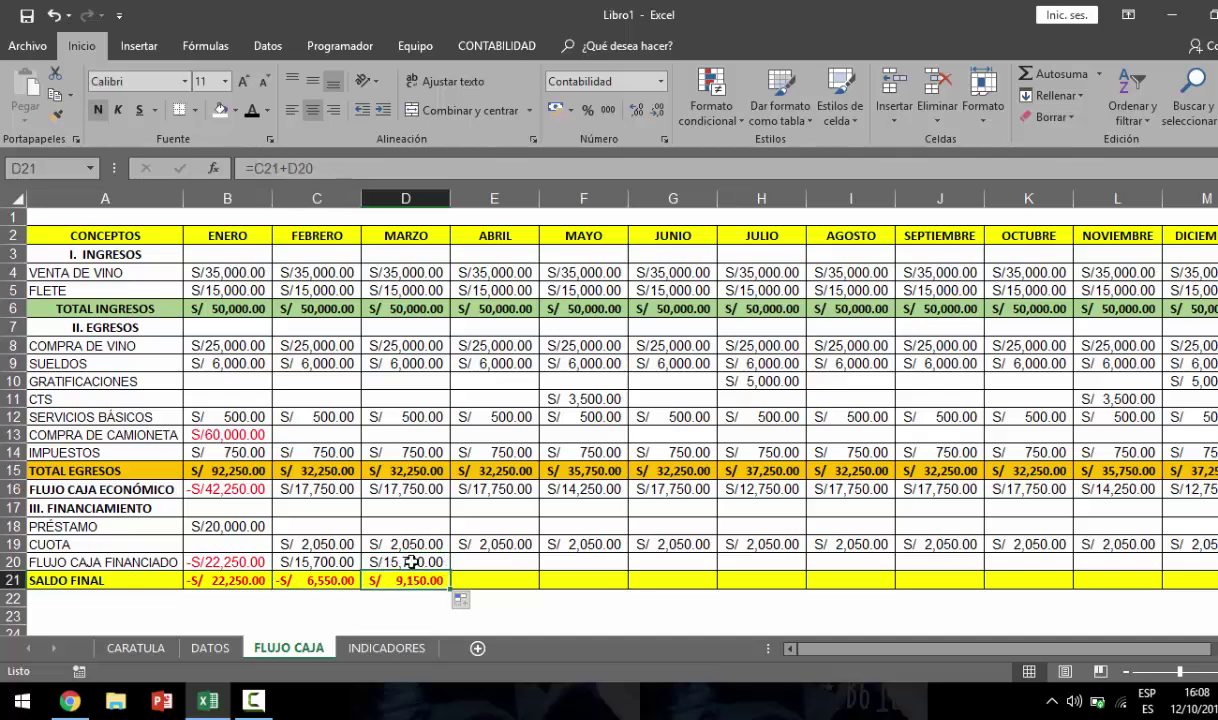
{"action": "left_click", "coordinate": [250, 110]}
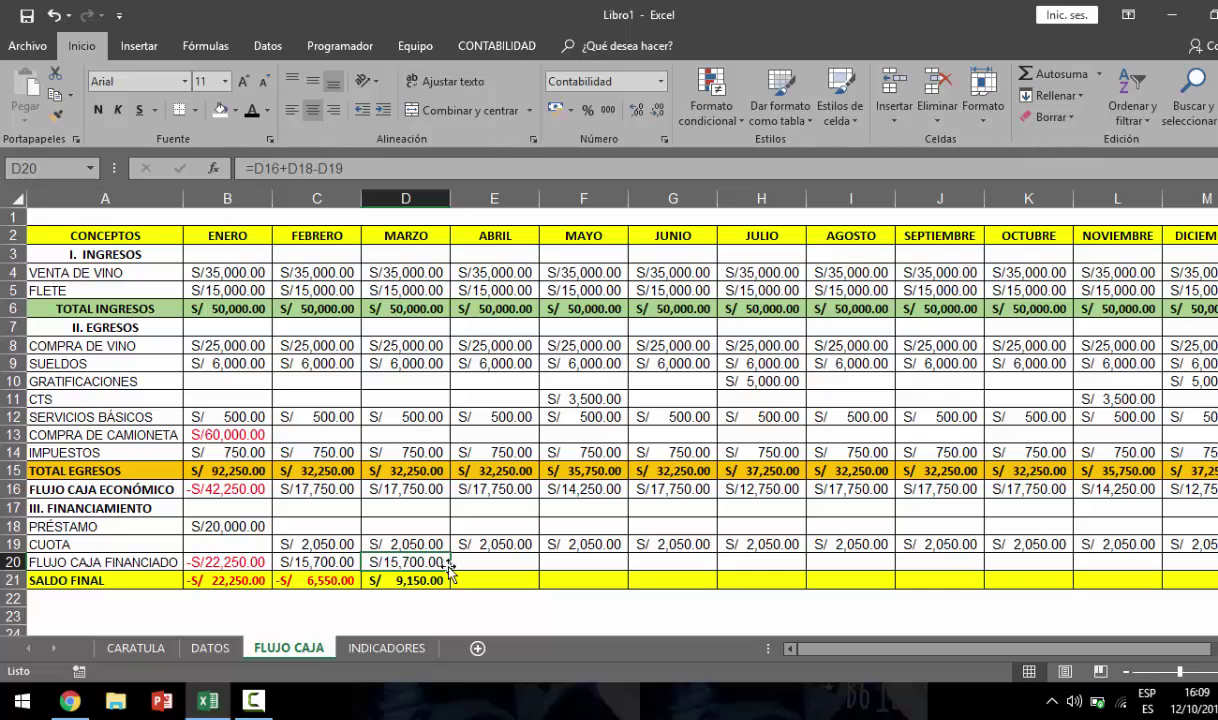
- Fill the FLUJO CAJA FINANCIADO formula across all remaining months
{"action": "mouse_move", "coordinate": [448, 569]}
{"action": "left_mouse_down"}
{"action": "mouse_move", "coordinate": [1057, 583]}
{"action": "mouse_move", "coordinate": [1208, 569]}
{"action": "left_mouse_up"}
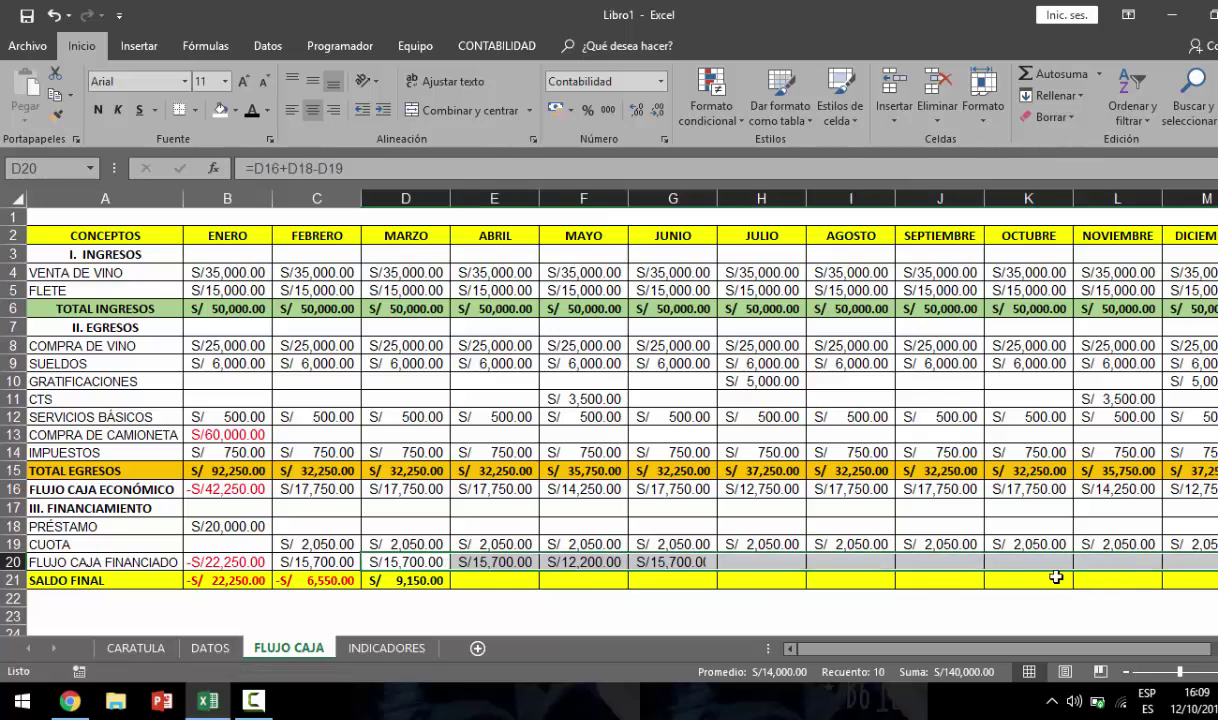
{"action": "left_click", "coordinate": [489, 557]}
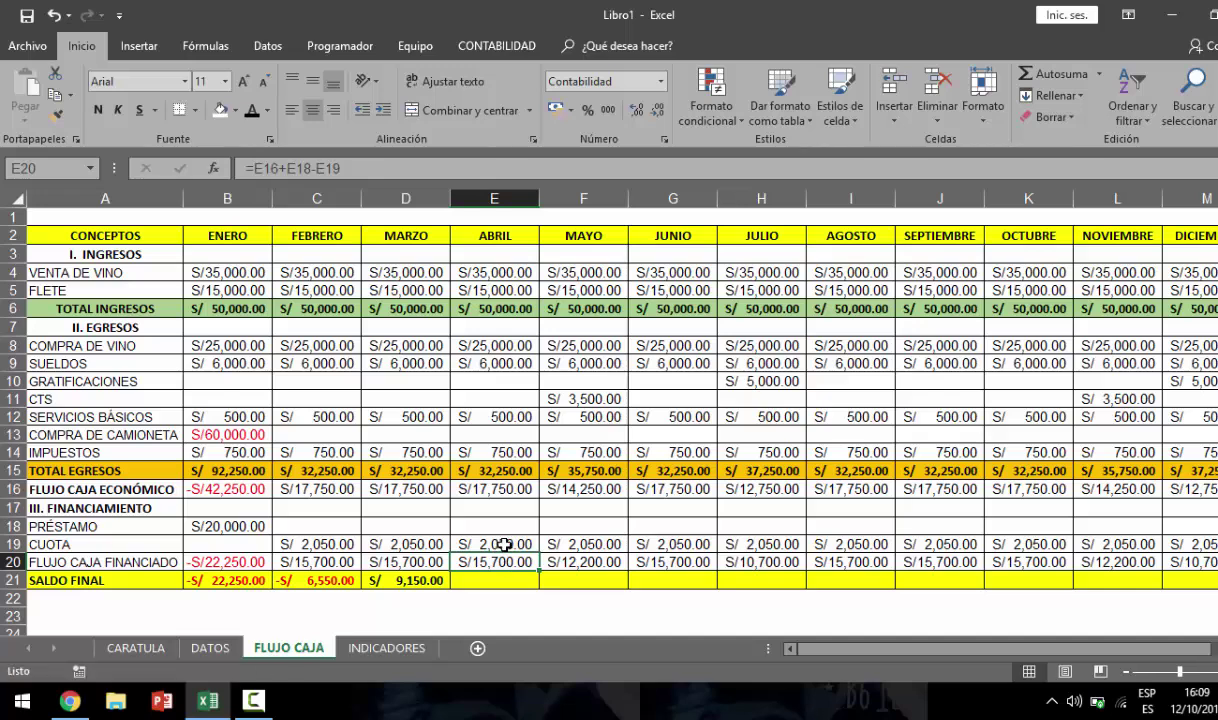
{"action": "key", "text": "Up"}
{"action": "left_click", "coordinate": [498, 564]}
- Extend the SALDO FINAL formula into ABRIL, giving S/ 24,850.00
{"action": "left_click", "coordinate": [418, 579]}
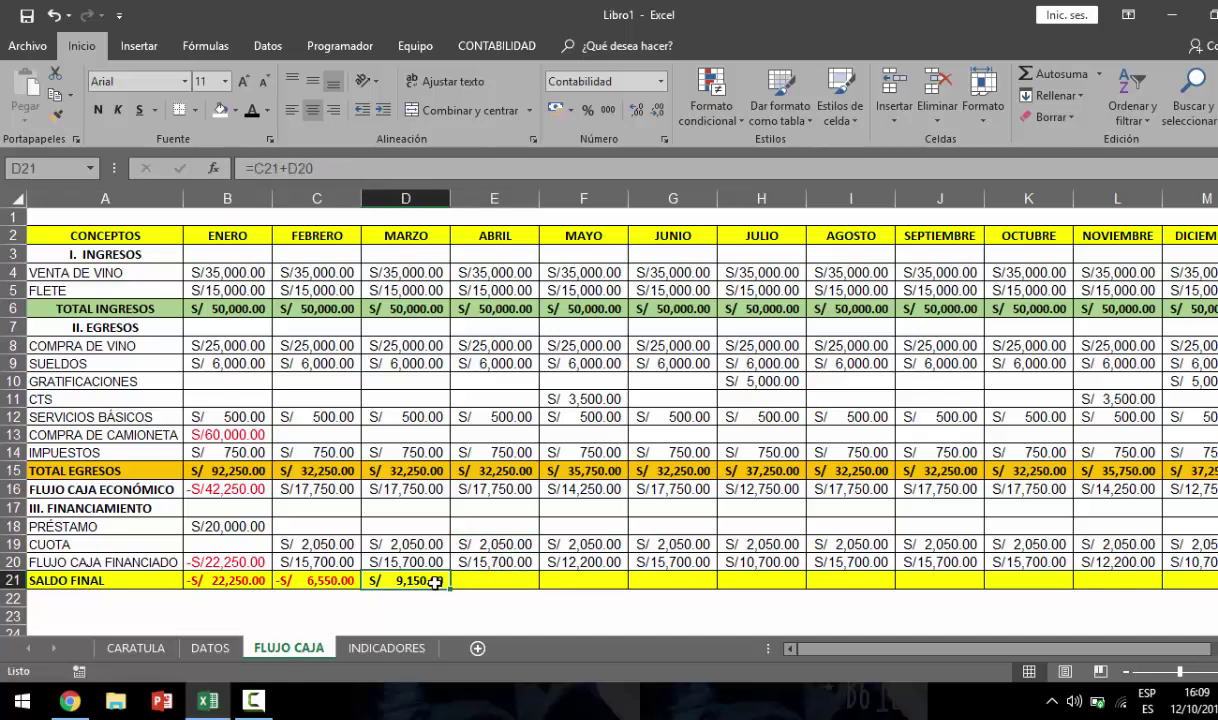
{"action": "left_click_drag", "start_coordinate": [522, 579], "coordinate": [524, 580]}
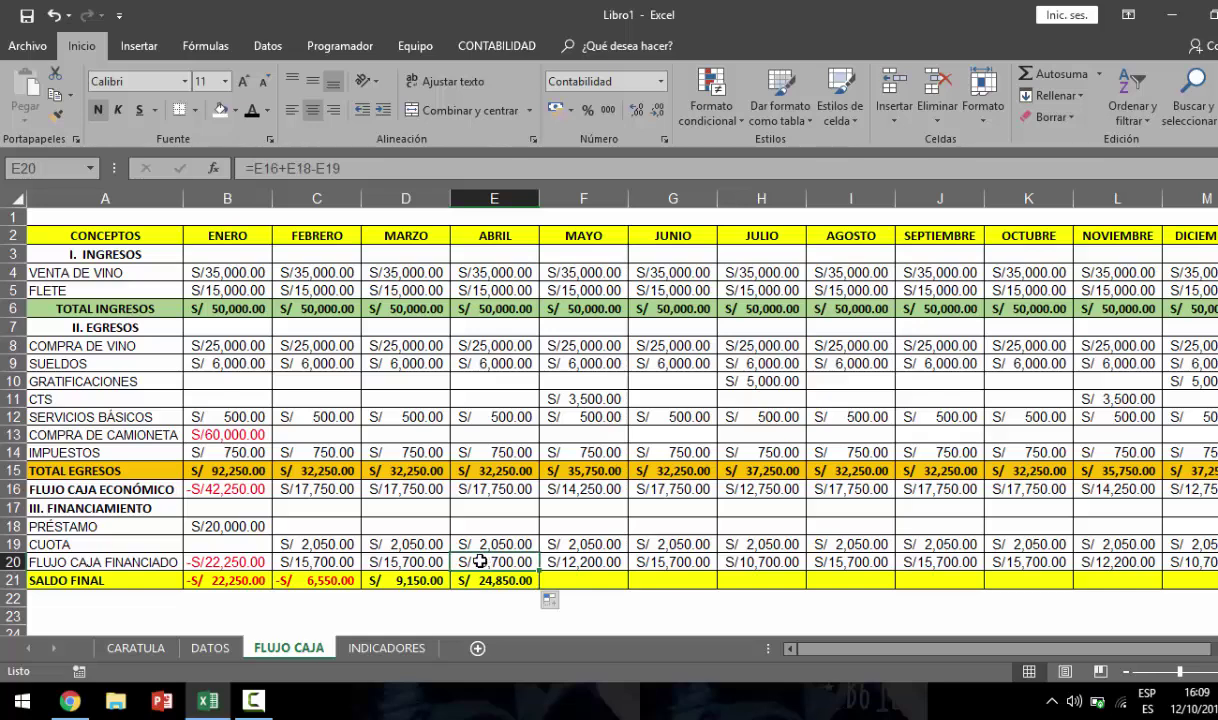
{"action": "left_click", "coordinate": [405, 579]}
{"action": "left_click", "coordinate": [471, 580]}
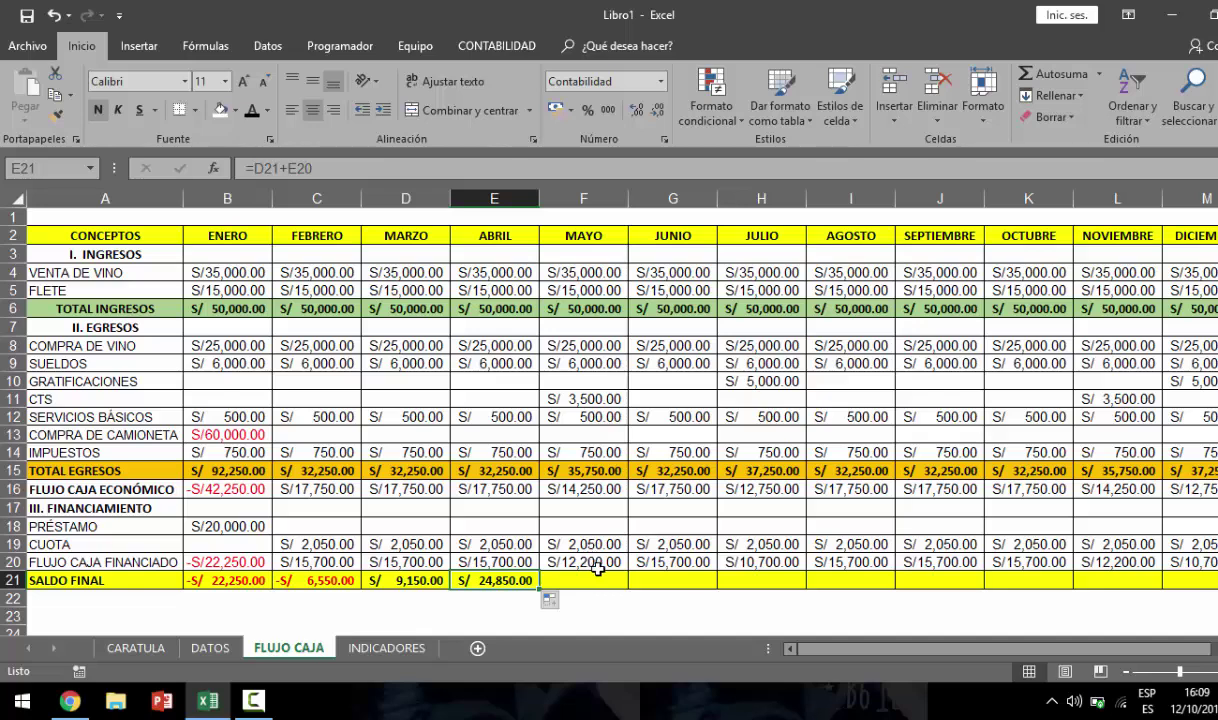
- Extend April's SALDO FINAL formula in E21 across row 21 through December, reaching S/ 122,750.00 by November
{"action": "left_click", "coordinate": [586, 562]}
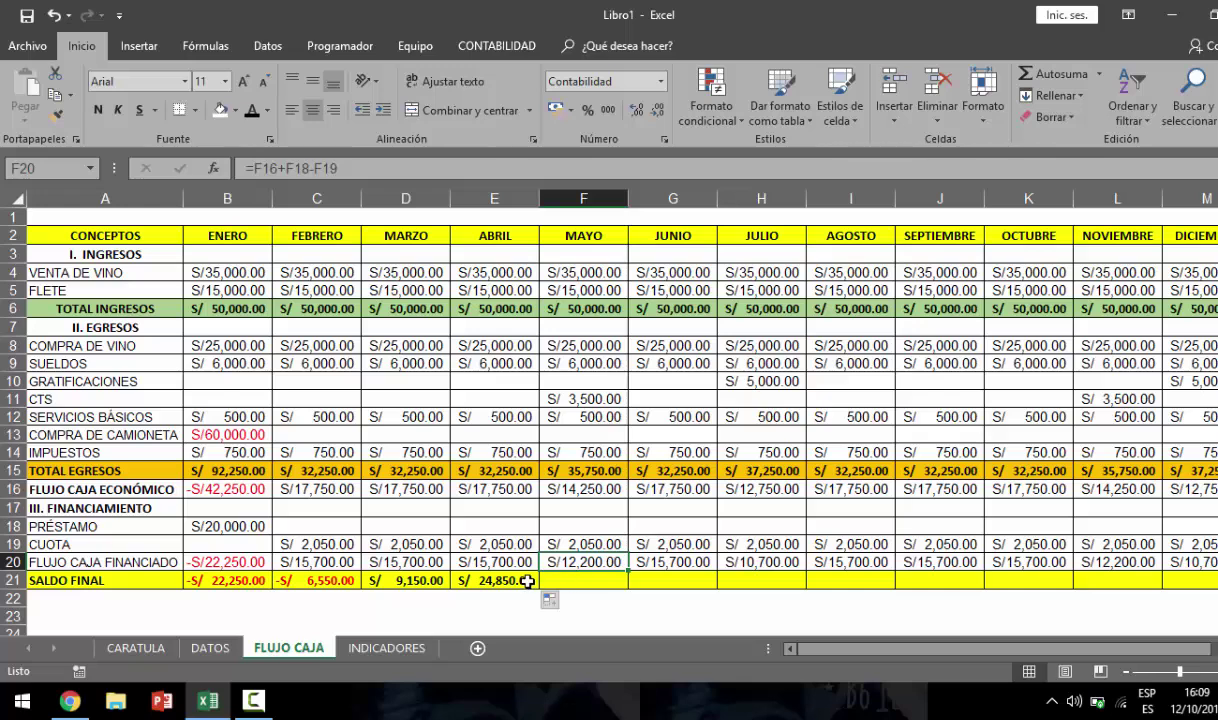
{"action": "left_click", "coordinate": [496, 578]}
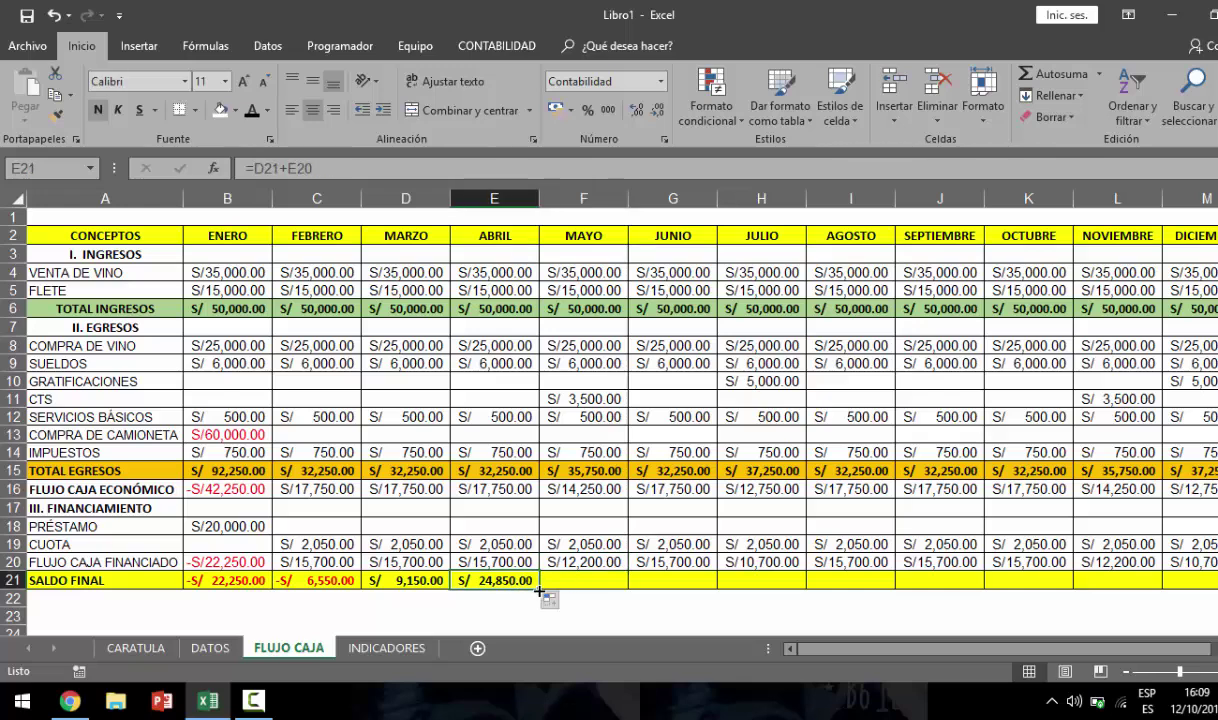
{"action": "left_click_drag", "start_coordinate": [538, 591], "coordinate": [618, 578]}
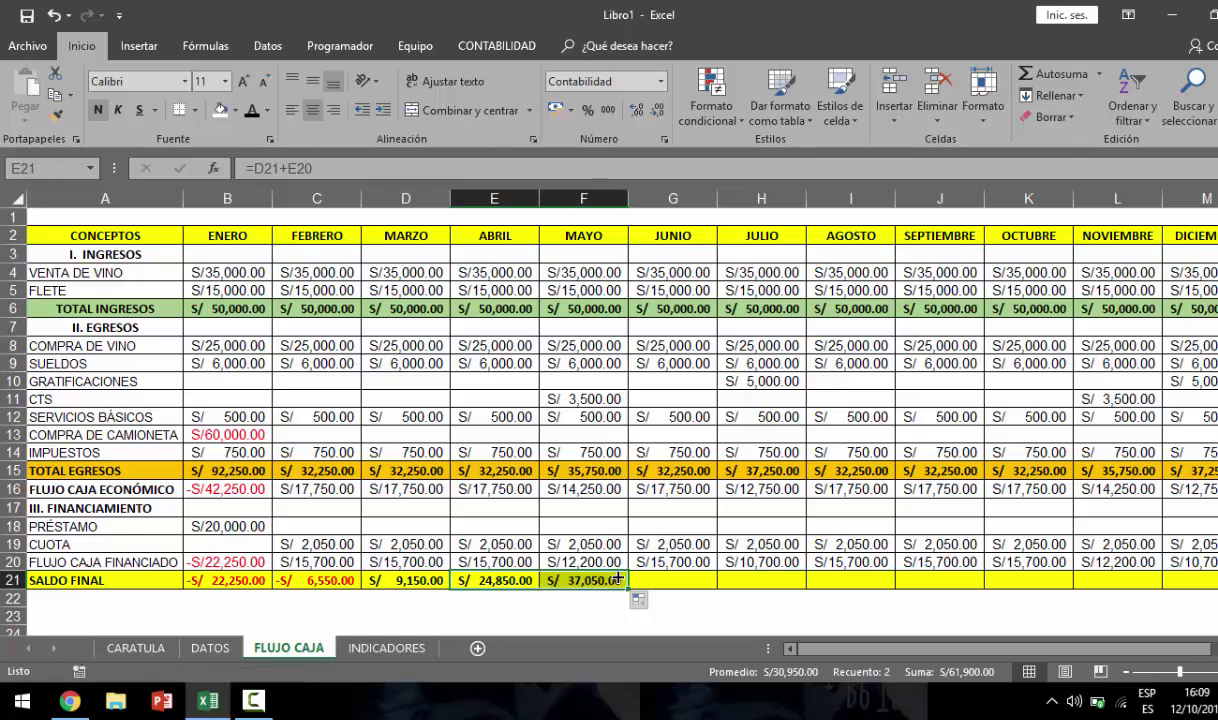
{"action": "left_click", "coordinate": [618, 578]}
{"action": "left_click_drag", "start_coordinate": [628, 590], "coordinate": [1188, 585]}
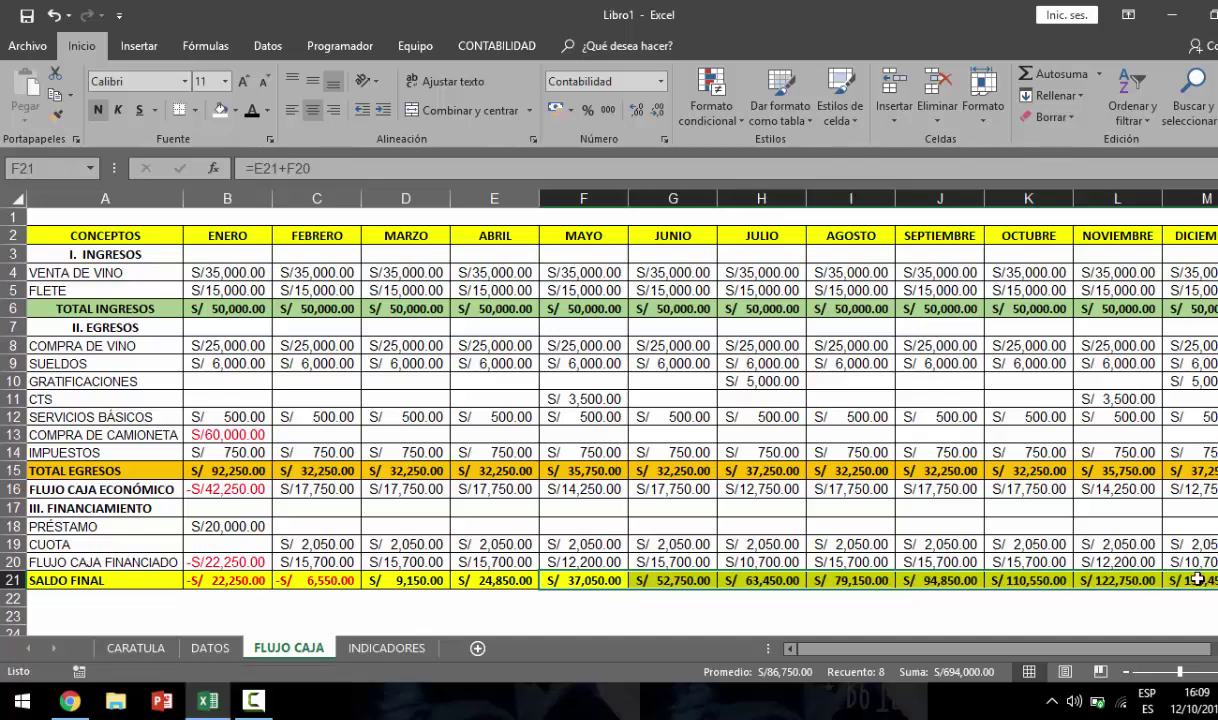